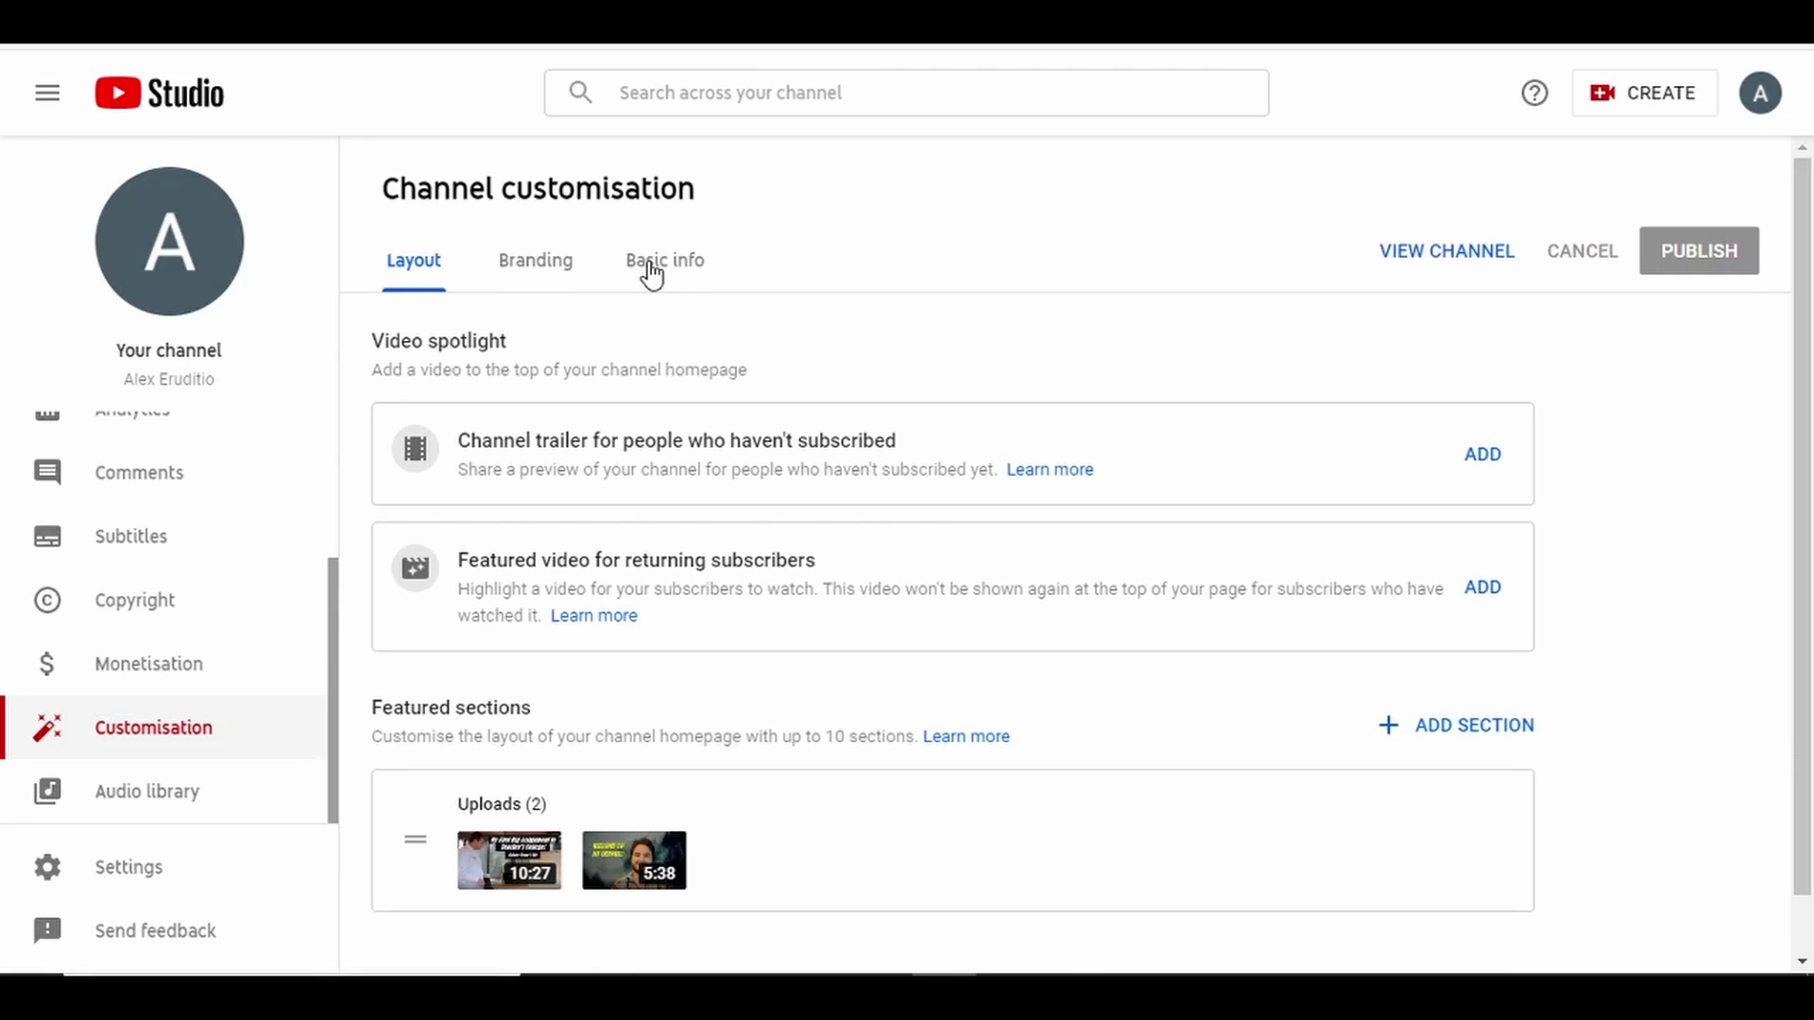
Upload the Profile Pic image as the channel's profile picture in the branding settings, keeping the default circular crop
{"action": "left_click", "coordinate": [557, 267]}
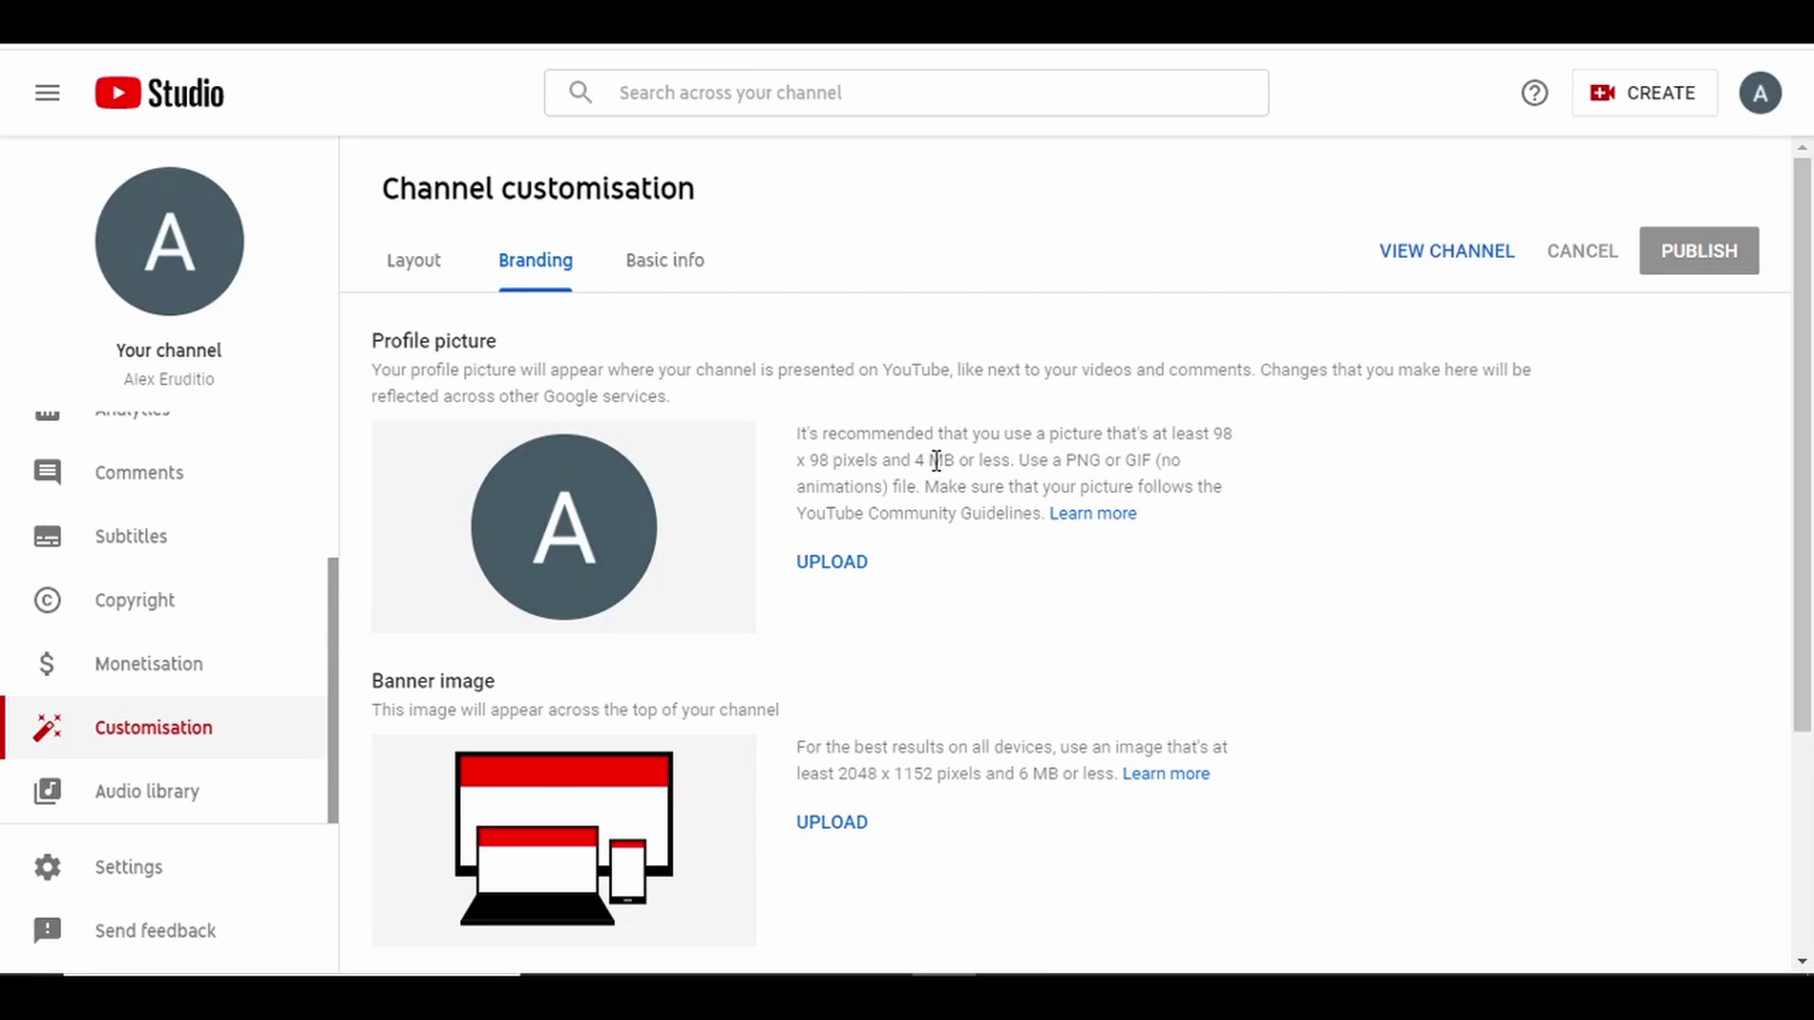
{"action": "left_click", "coordinate": [844, 564]}
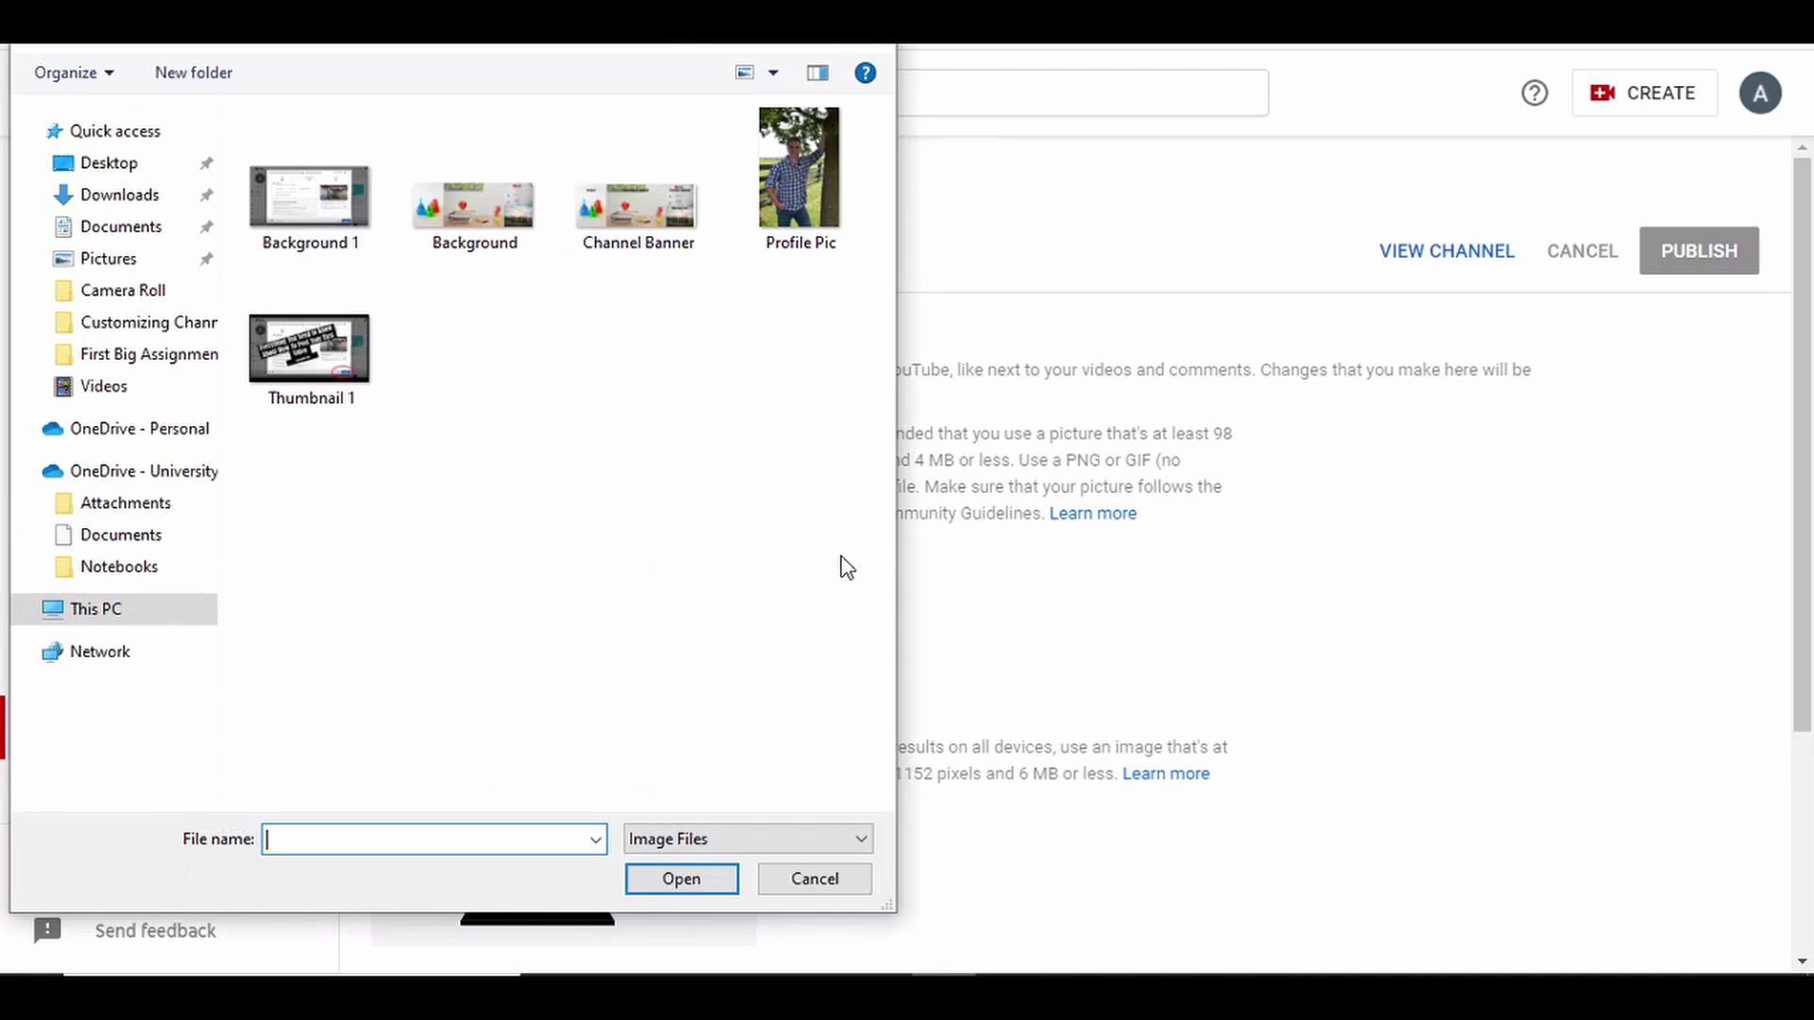
{"action": "left_click", "coordinate": [797, 170]}
{"action": "left_click", "coordinate": [692, 886]}
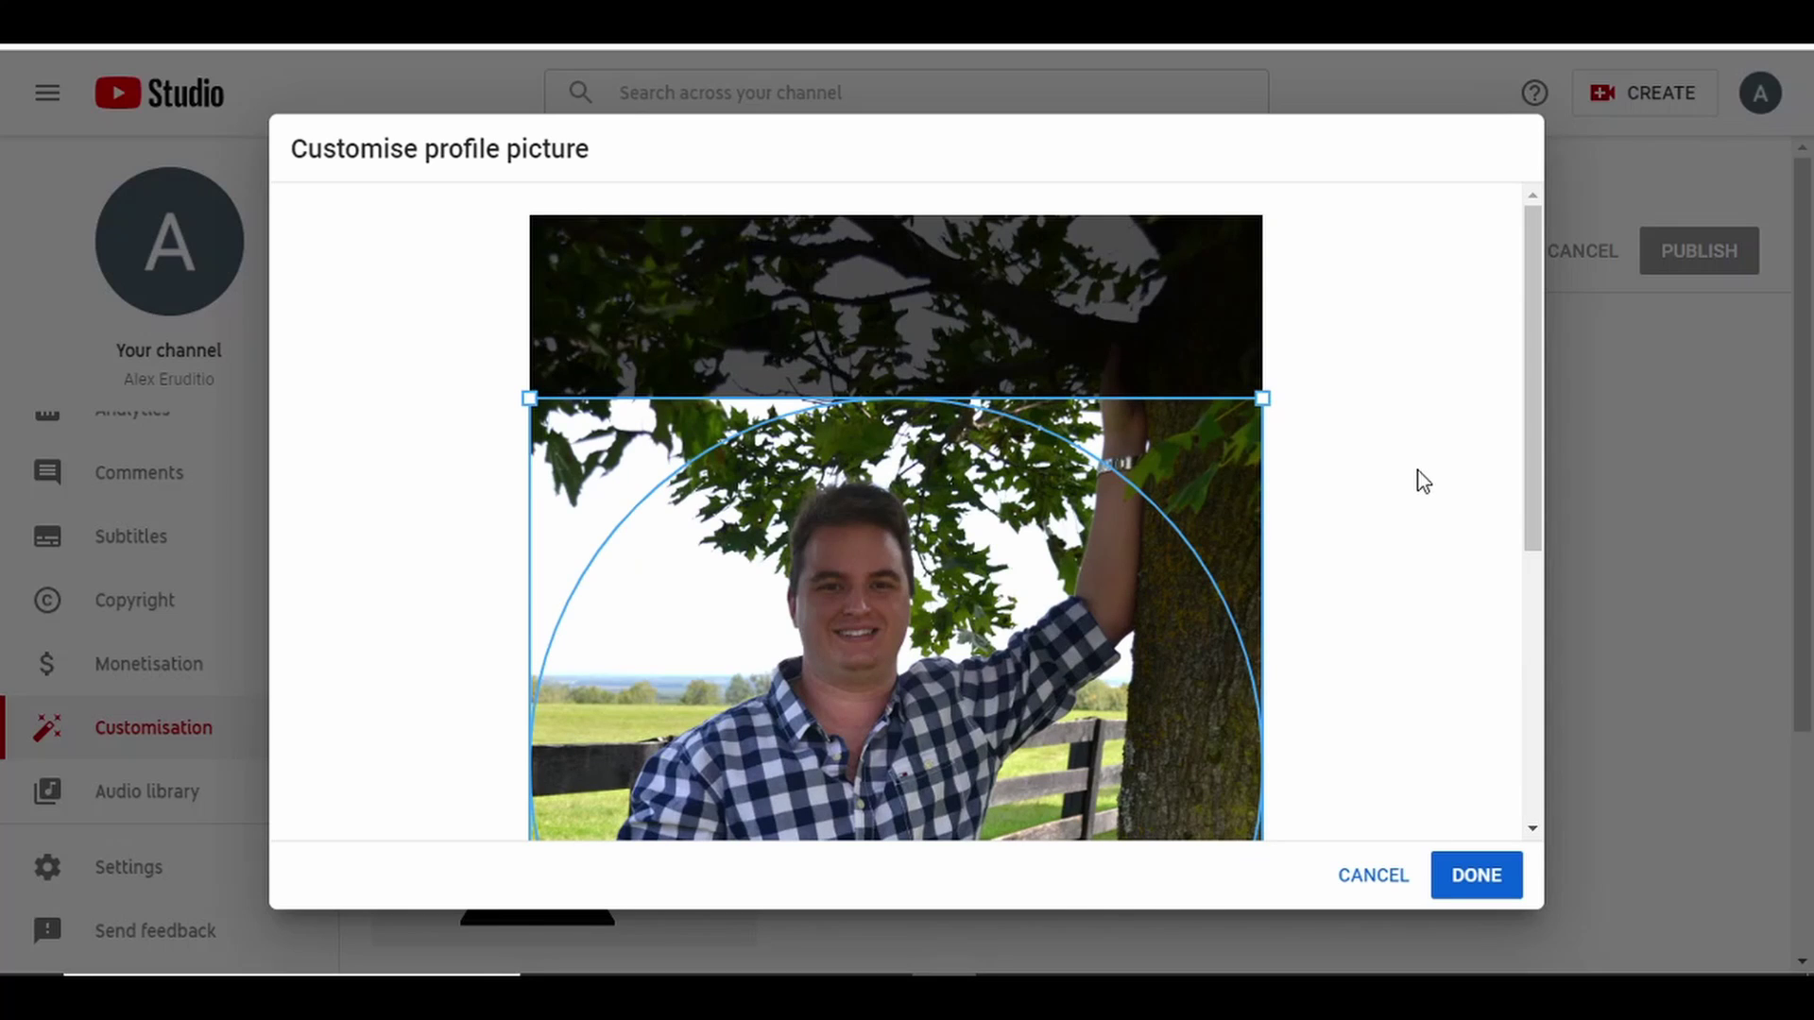
{"action": "scroll", "coordinate": [1423, 482], "scroll_direction": "down", "scroll_amount": 5}
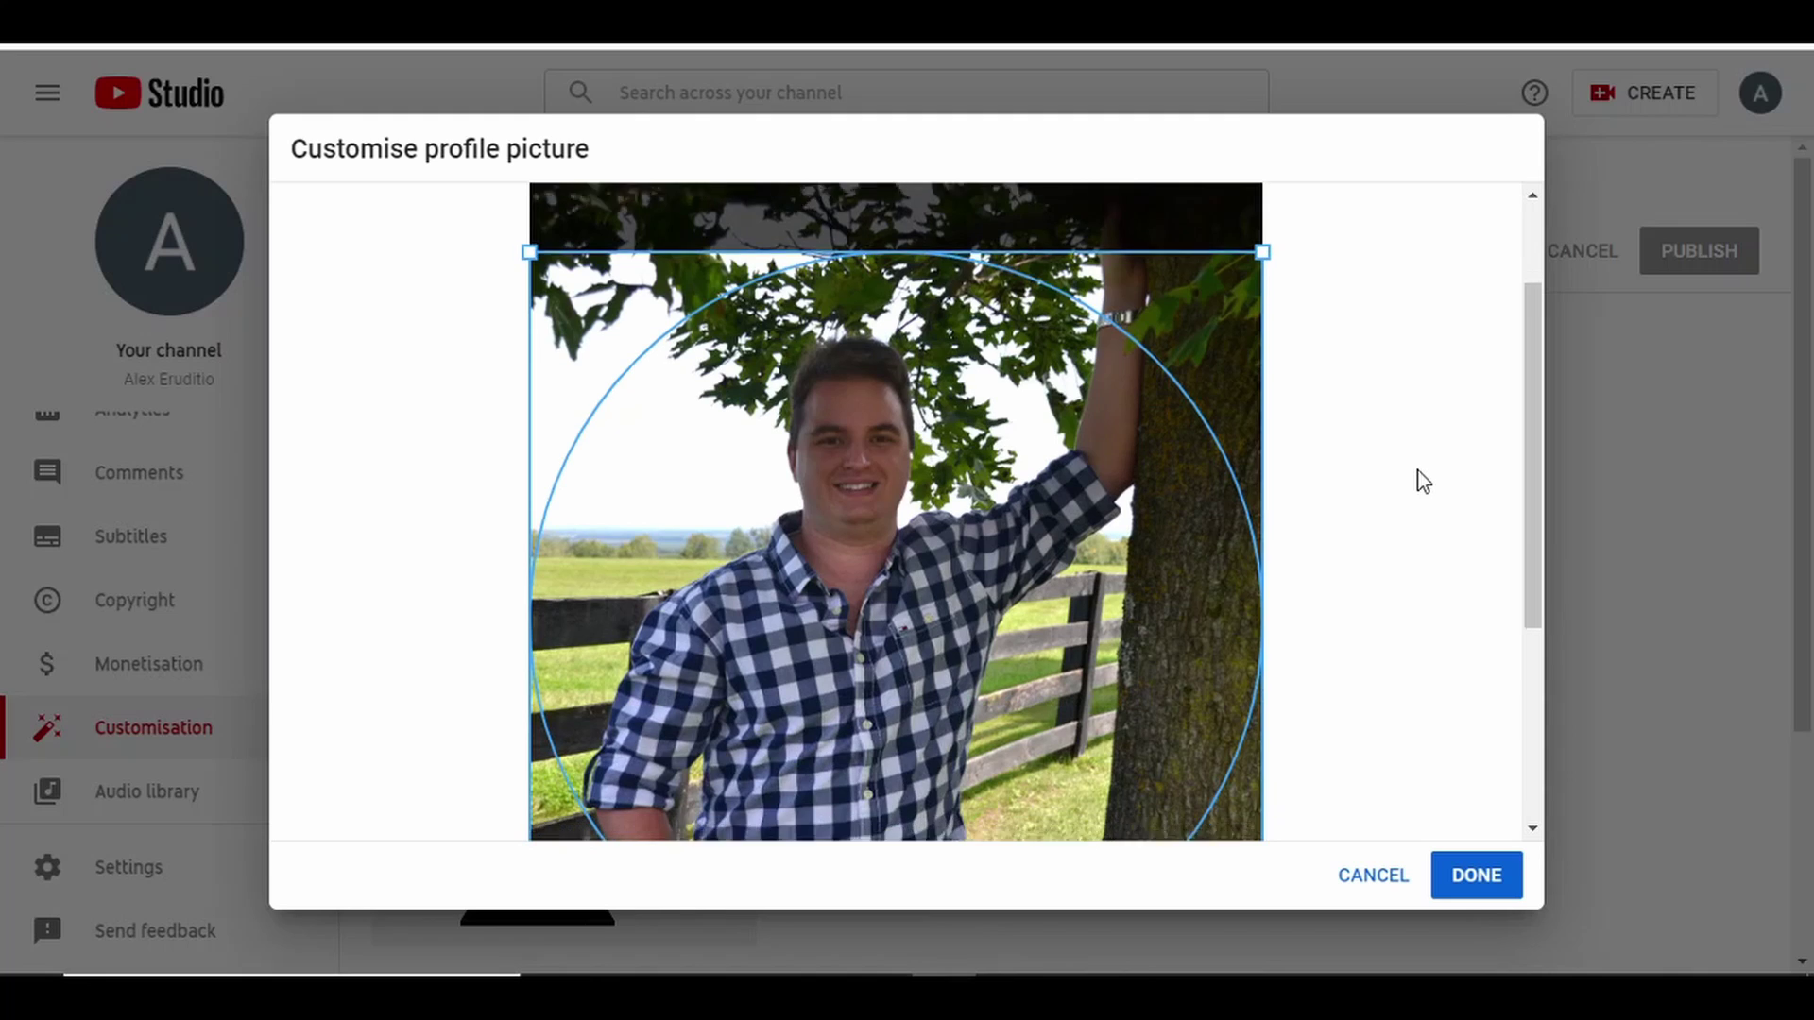
{"action": "scroll", "coordinate": [1423, 482], "scroll_direction": "up", "scroll_amount": 5}
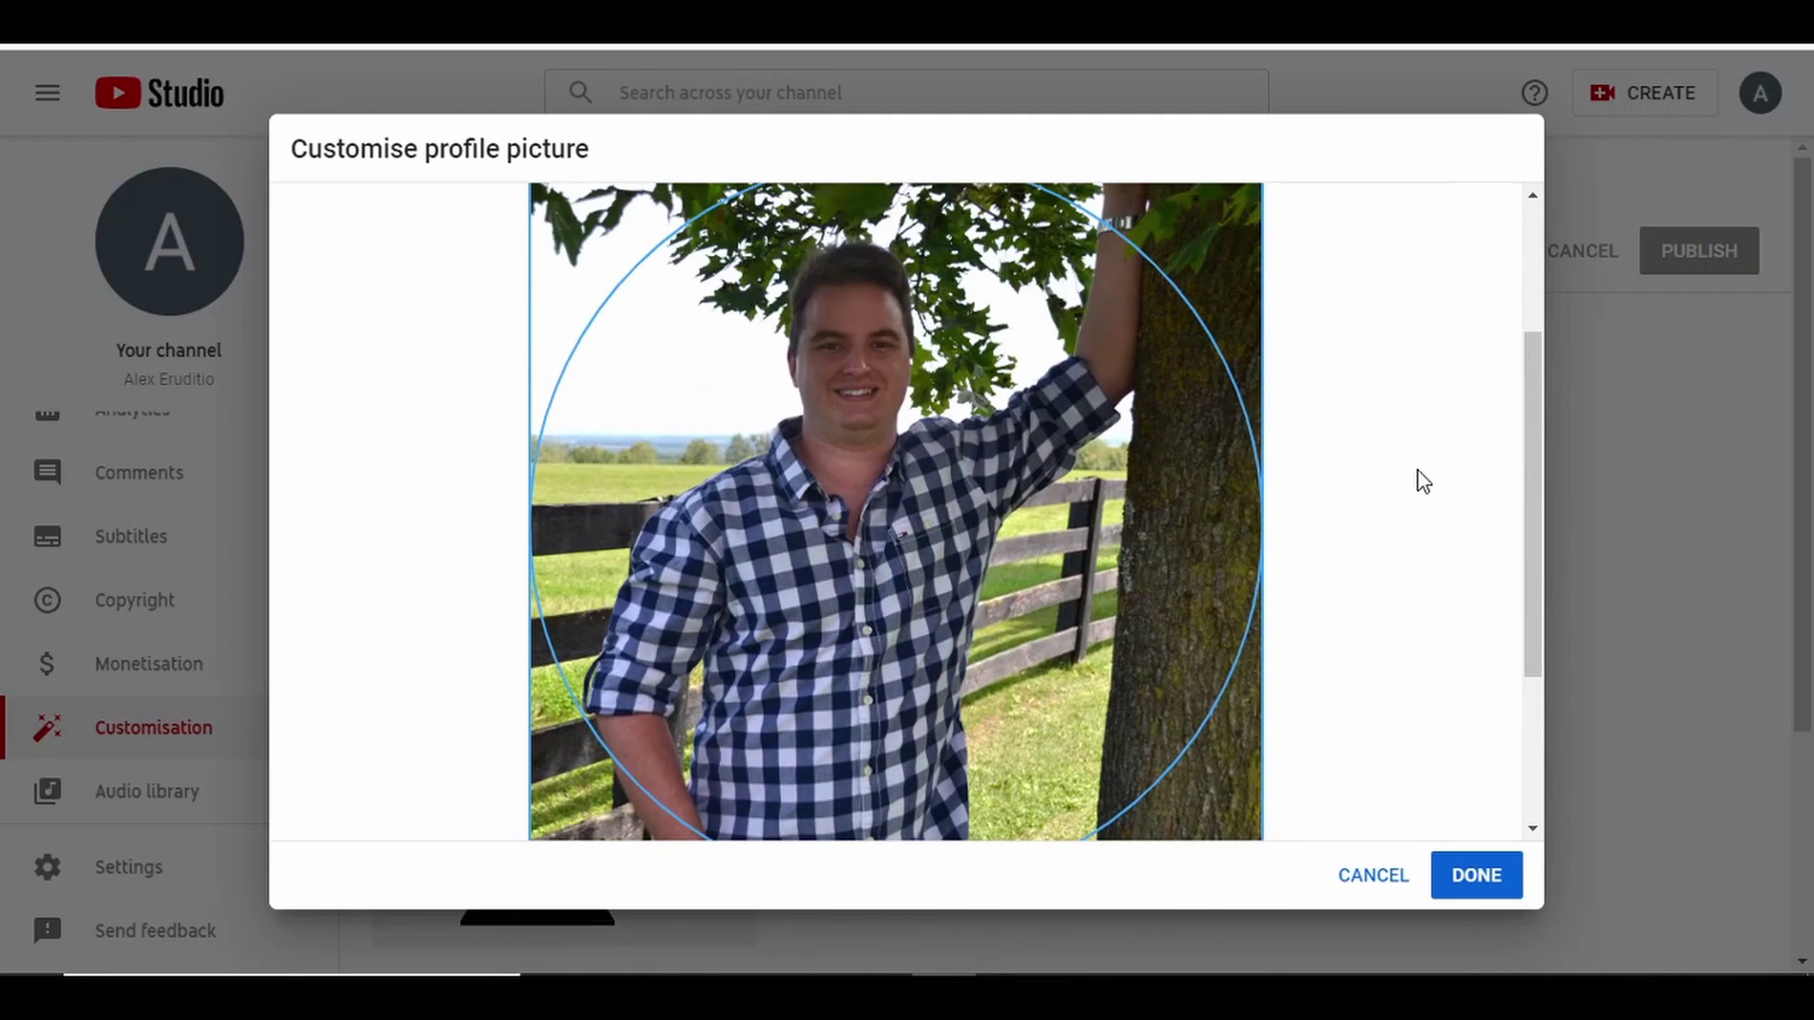
{"action": "left_click", "coordinate": [1467, 879]}
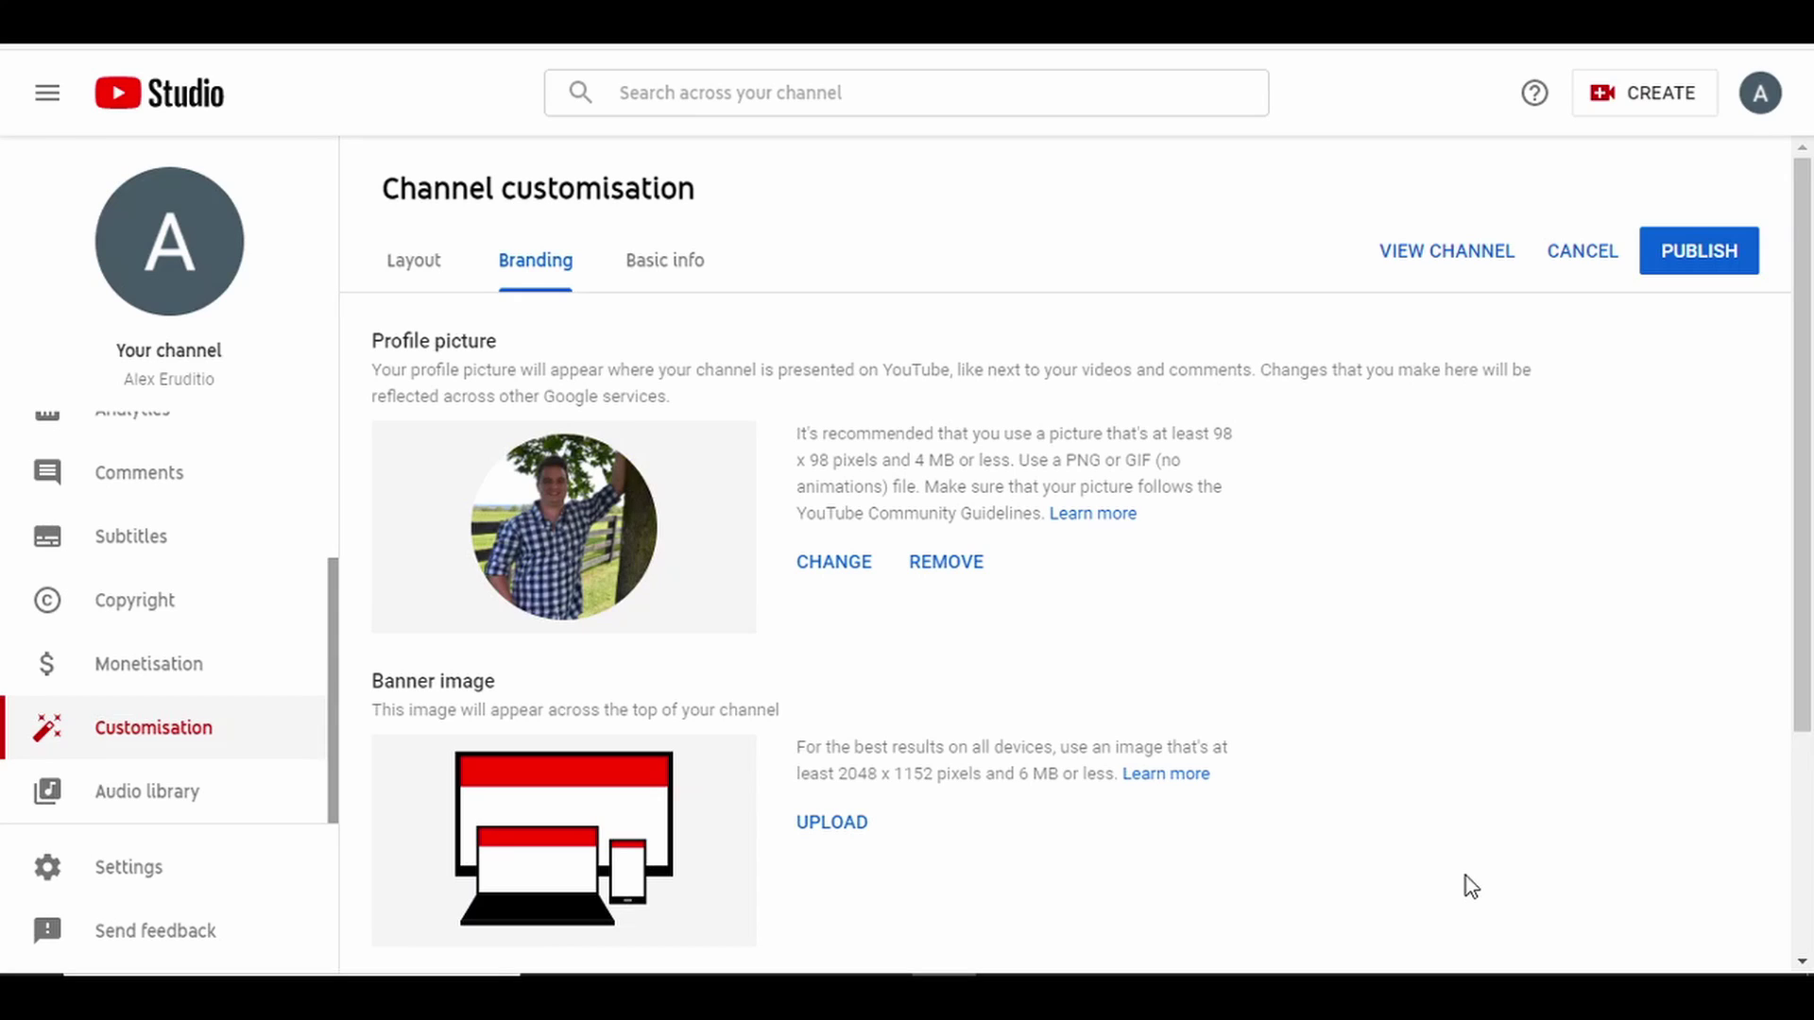
Upload banner 2 as the channel banner, shift its crop toward the University Life side, and publish the branding changes
{"action": "left_click", "coordinate": [820, 829]}
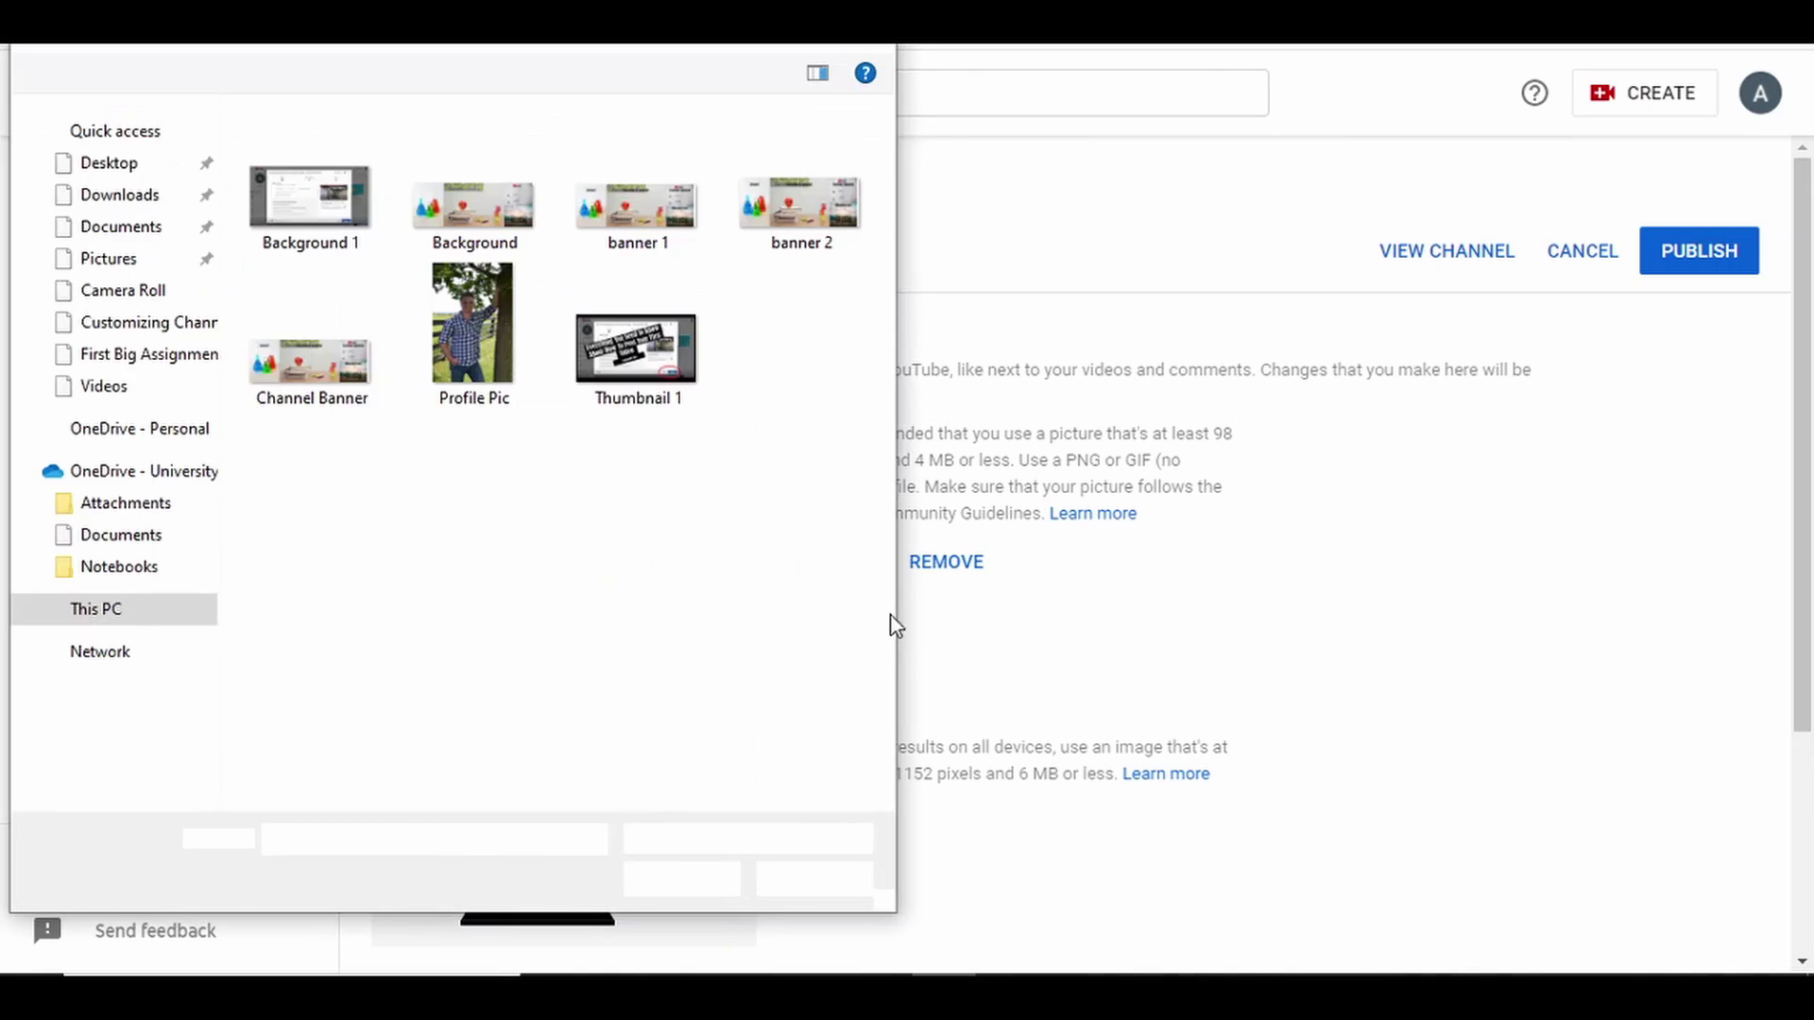
{"action": "left_click", "coordinate": [802, 178]}
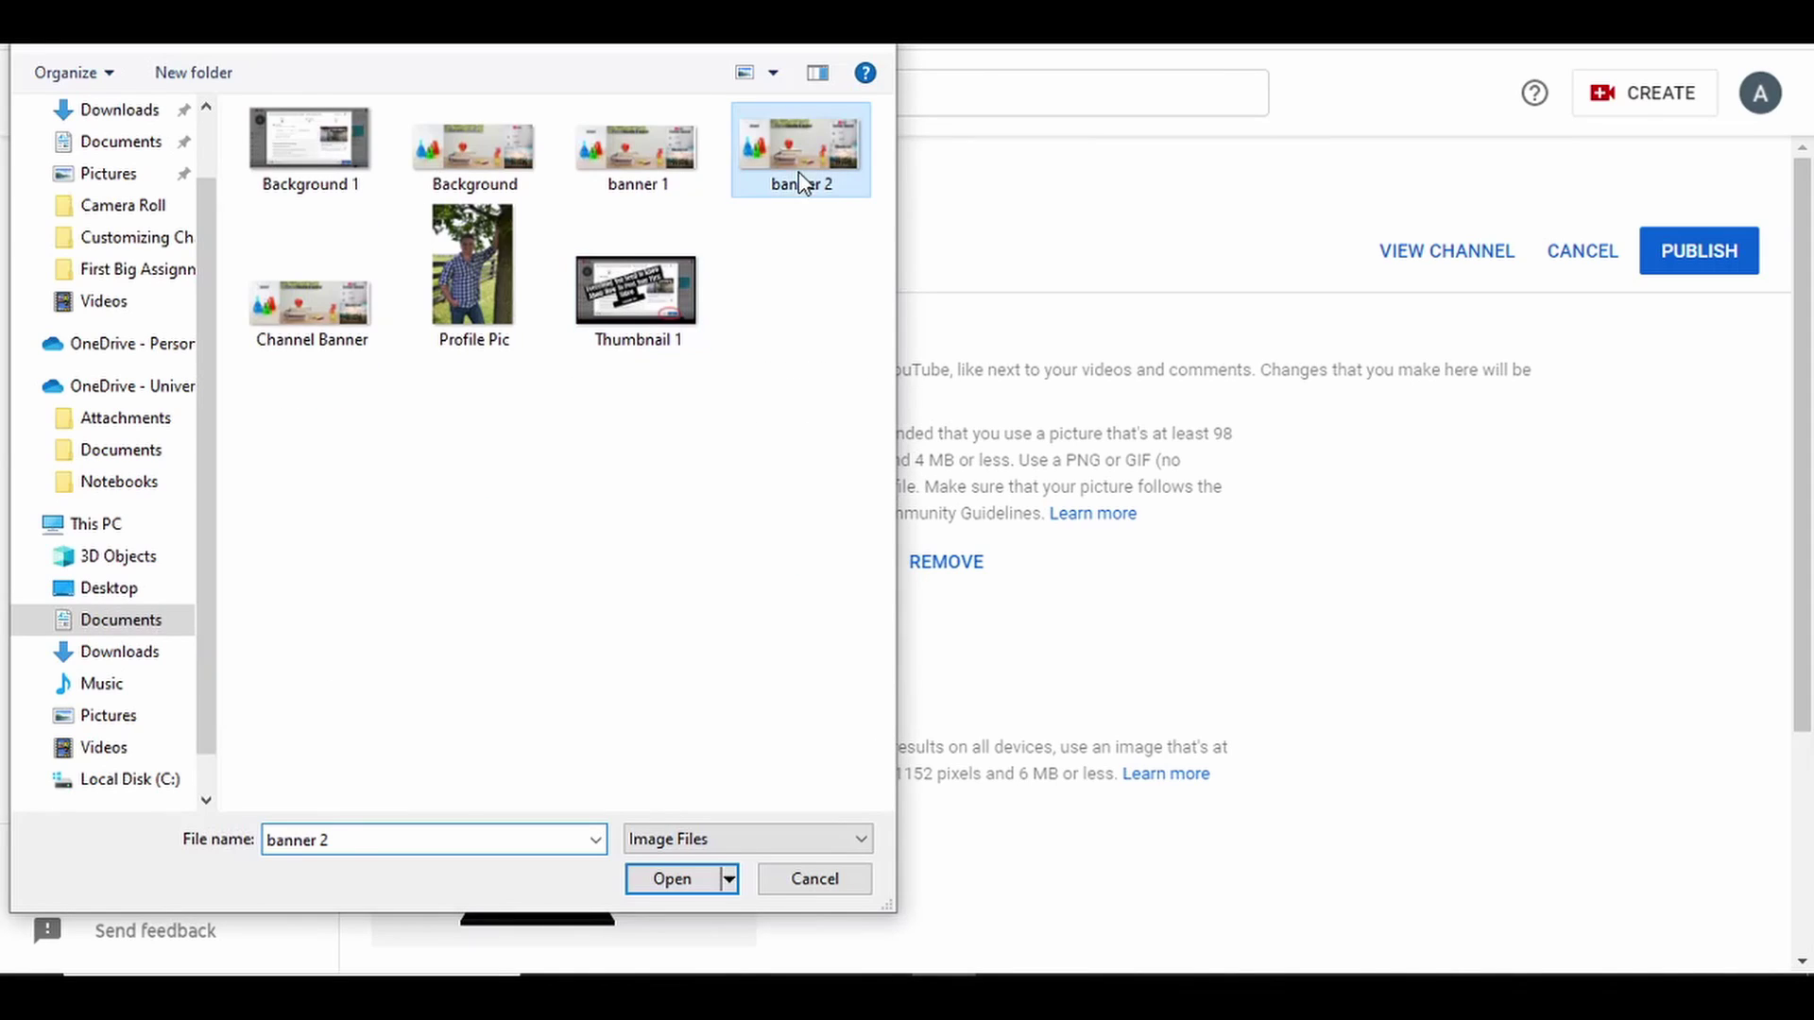
{"action": "left_click", "coordinate": [677, 881]}
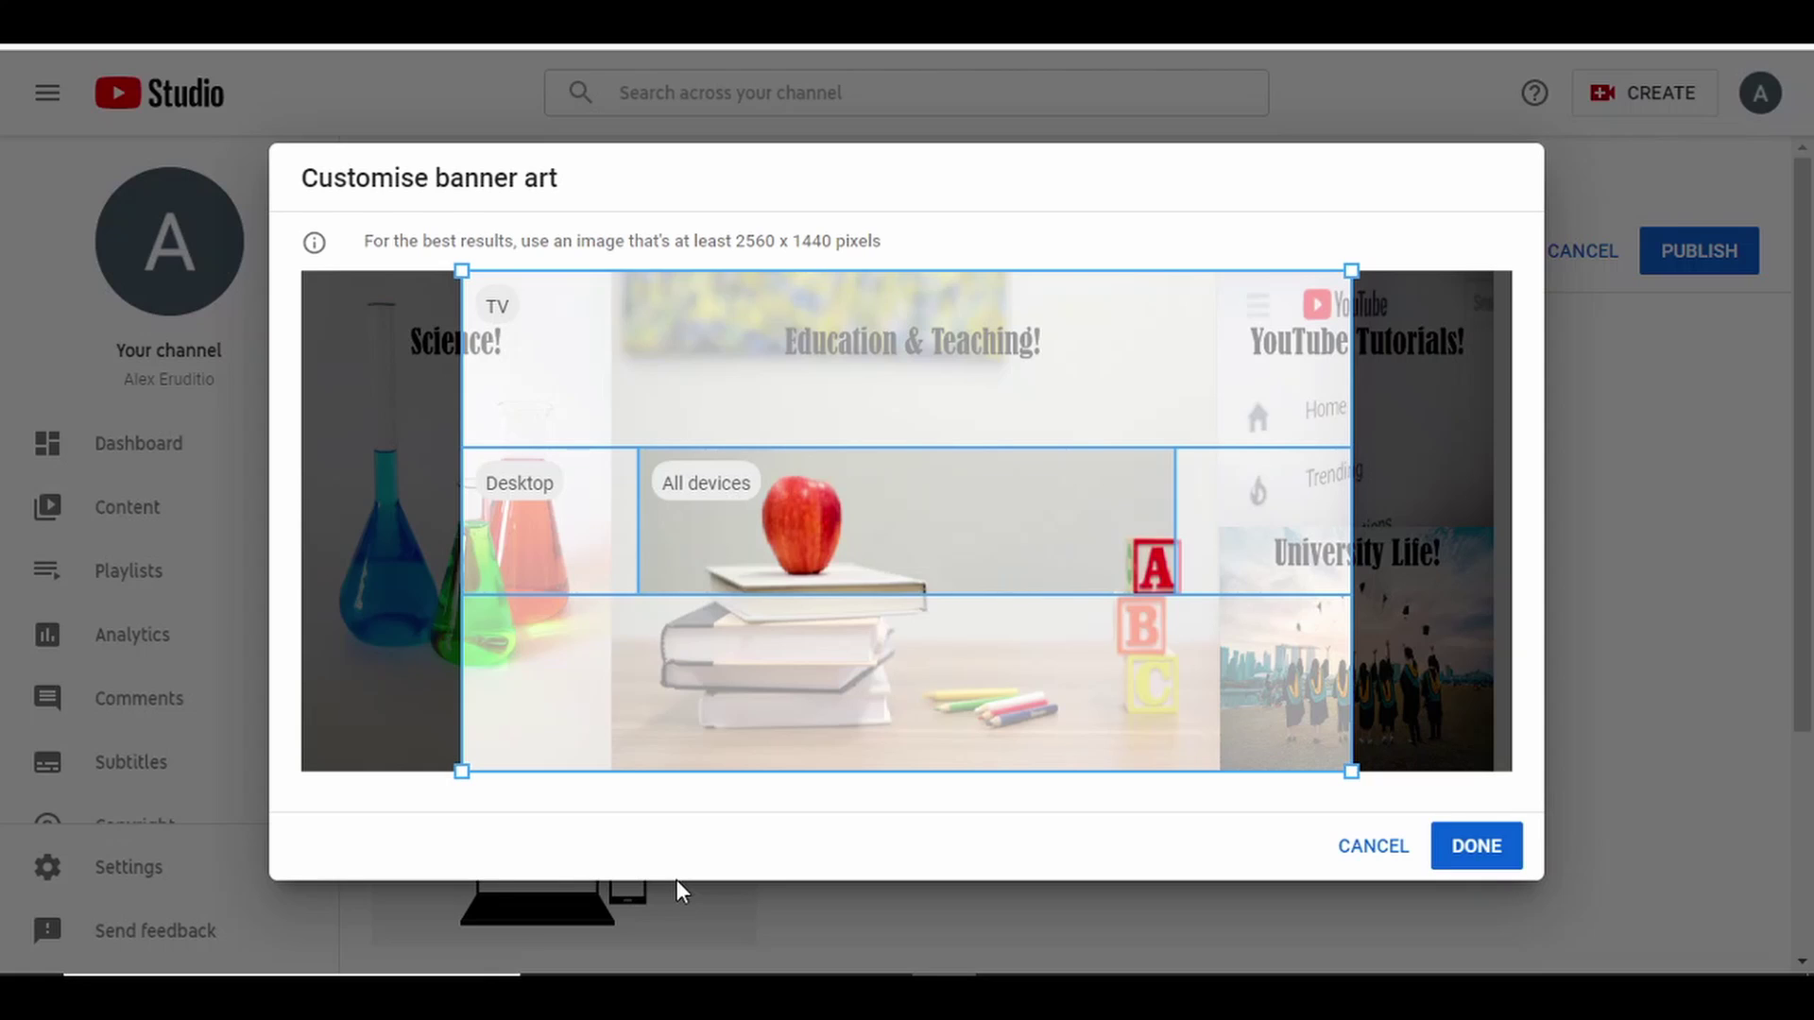
{"action": "left_click_drag", "start_coordinate": [709, 699], "coordinate": [771, 728]}
{"action": "mouse_move", "coordinate": [517, 767]}
{"action": "left_mouse_down"}
{"action": "mouse_move", "coordinate": [710, 664]}
{"action": "mouse_move", "coordinate": [519, 770]}
{"action": "left_mouse_up"}
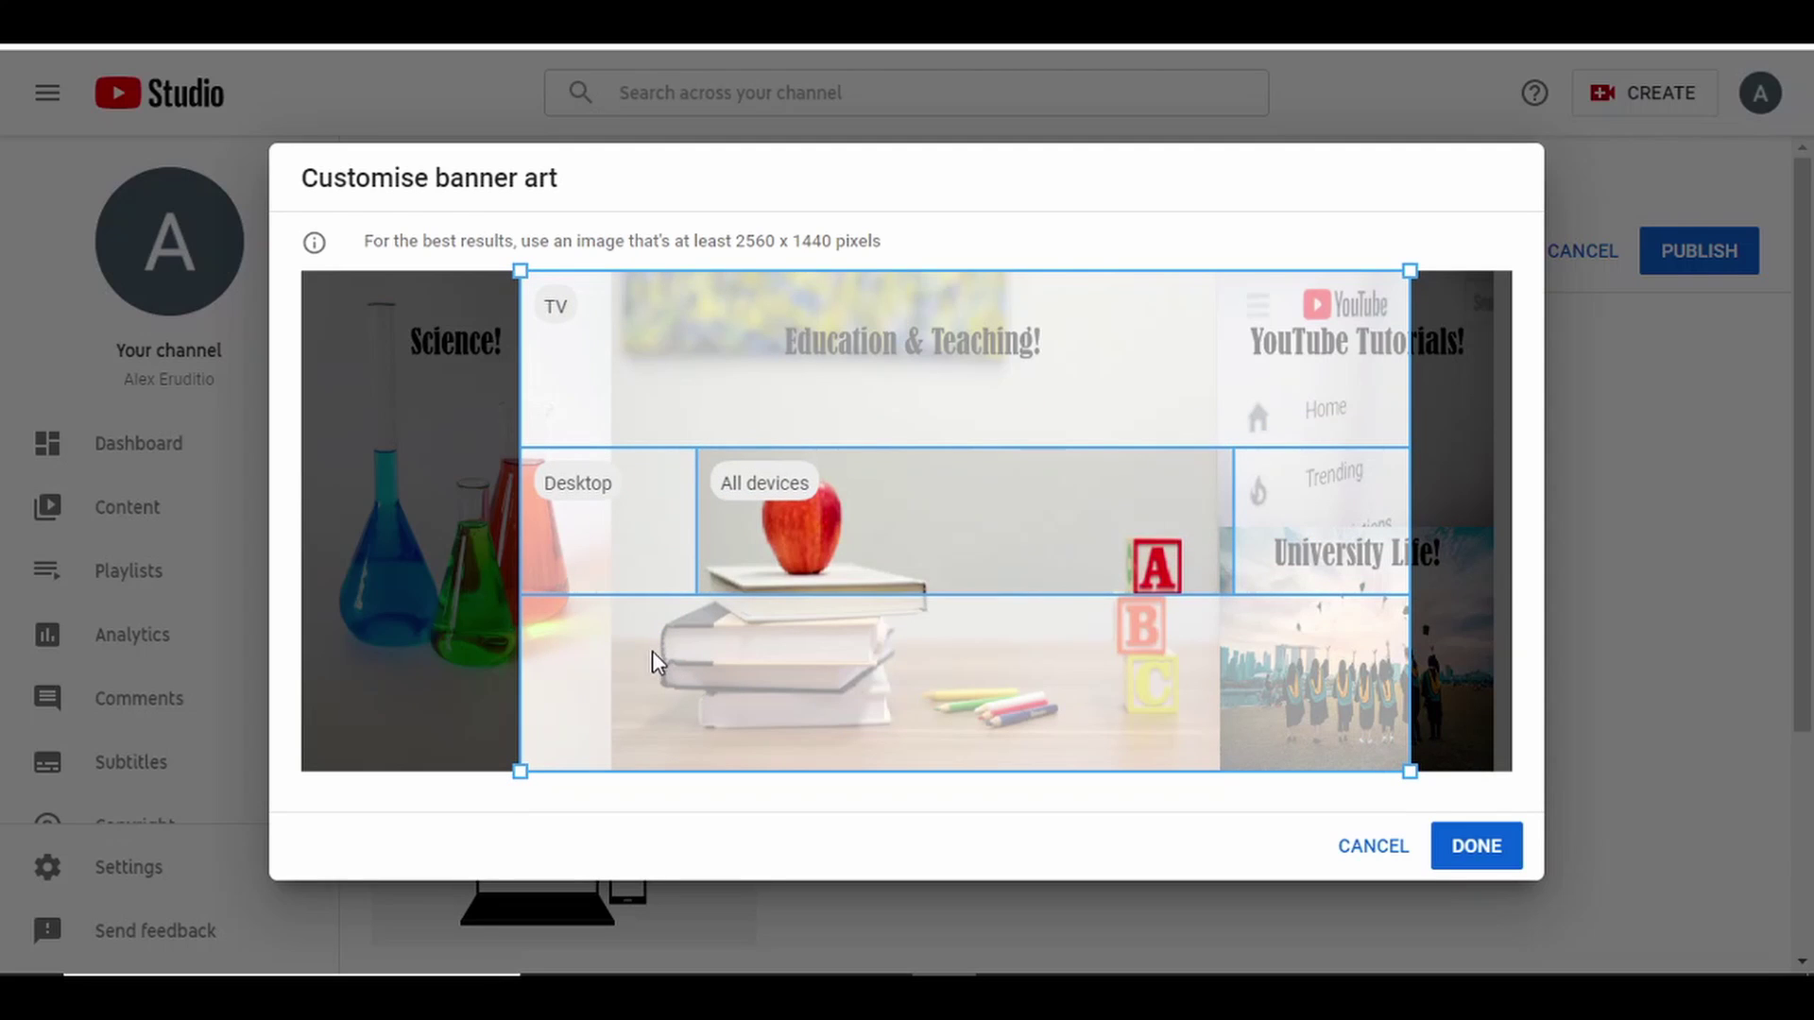
{"action": "left_click_drag", "start_coordinate": [621, 672], "coordinate": [706, 667]}
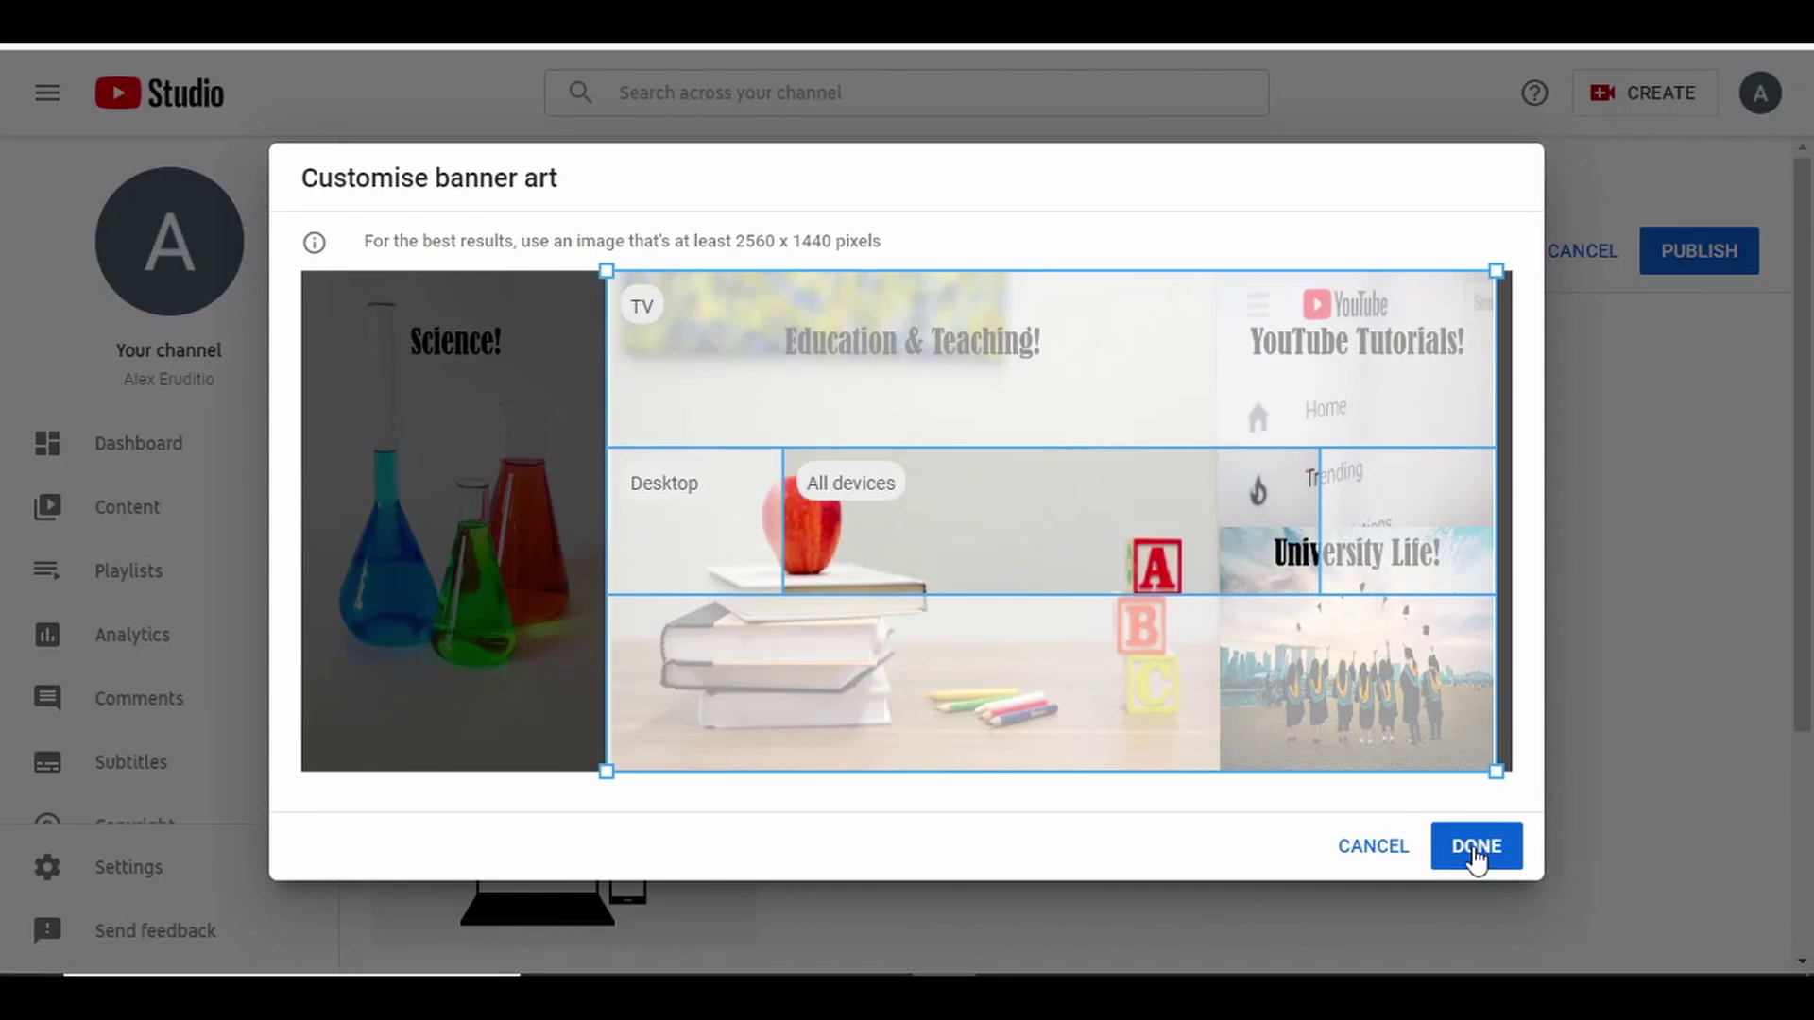
{"action": "left_click", "coordinate": [1476, 855]}
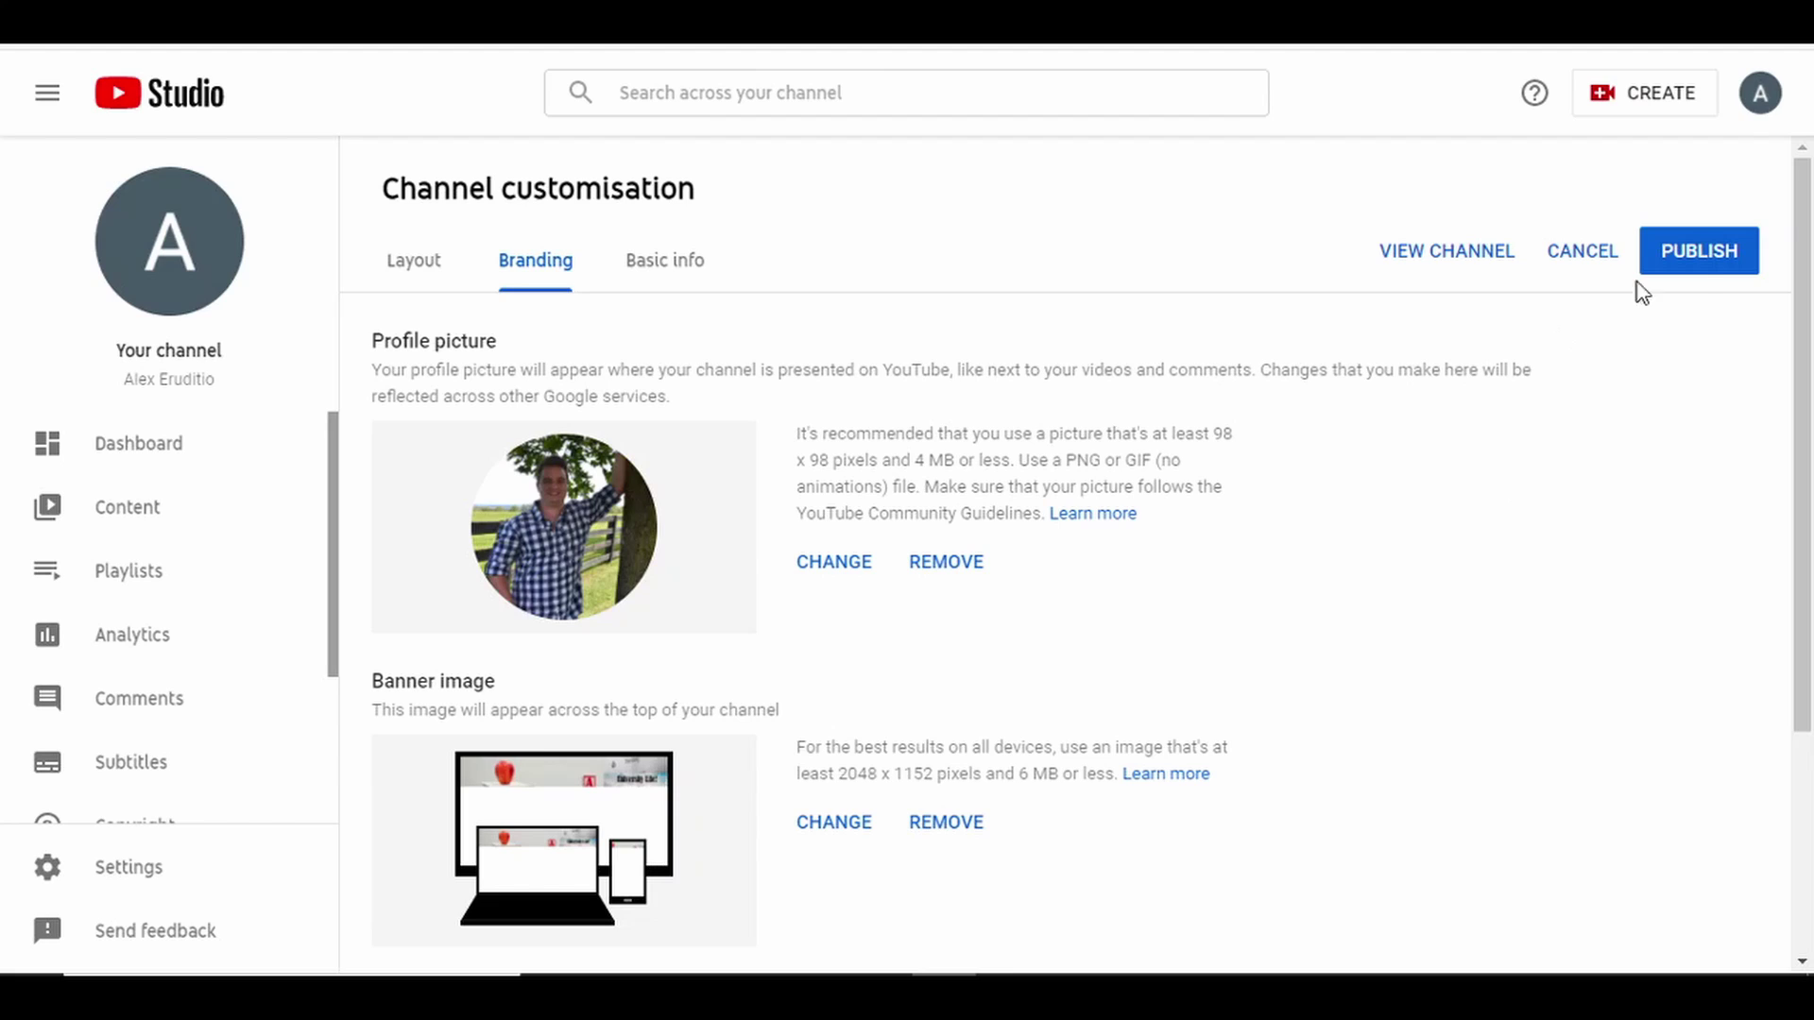
{"action": "left_click", "coordinate": [1703, 268]}
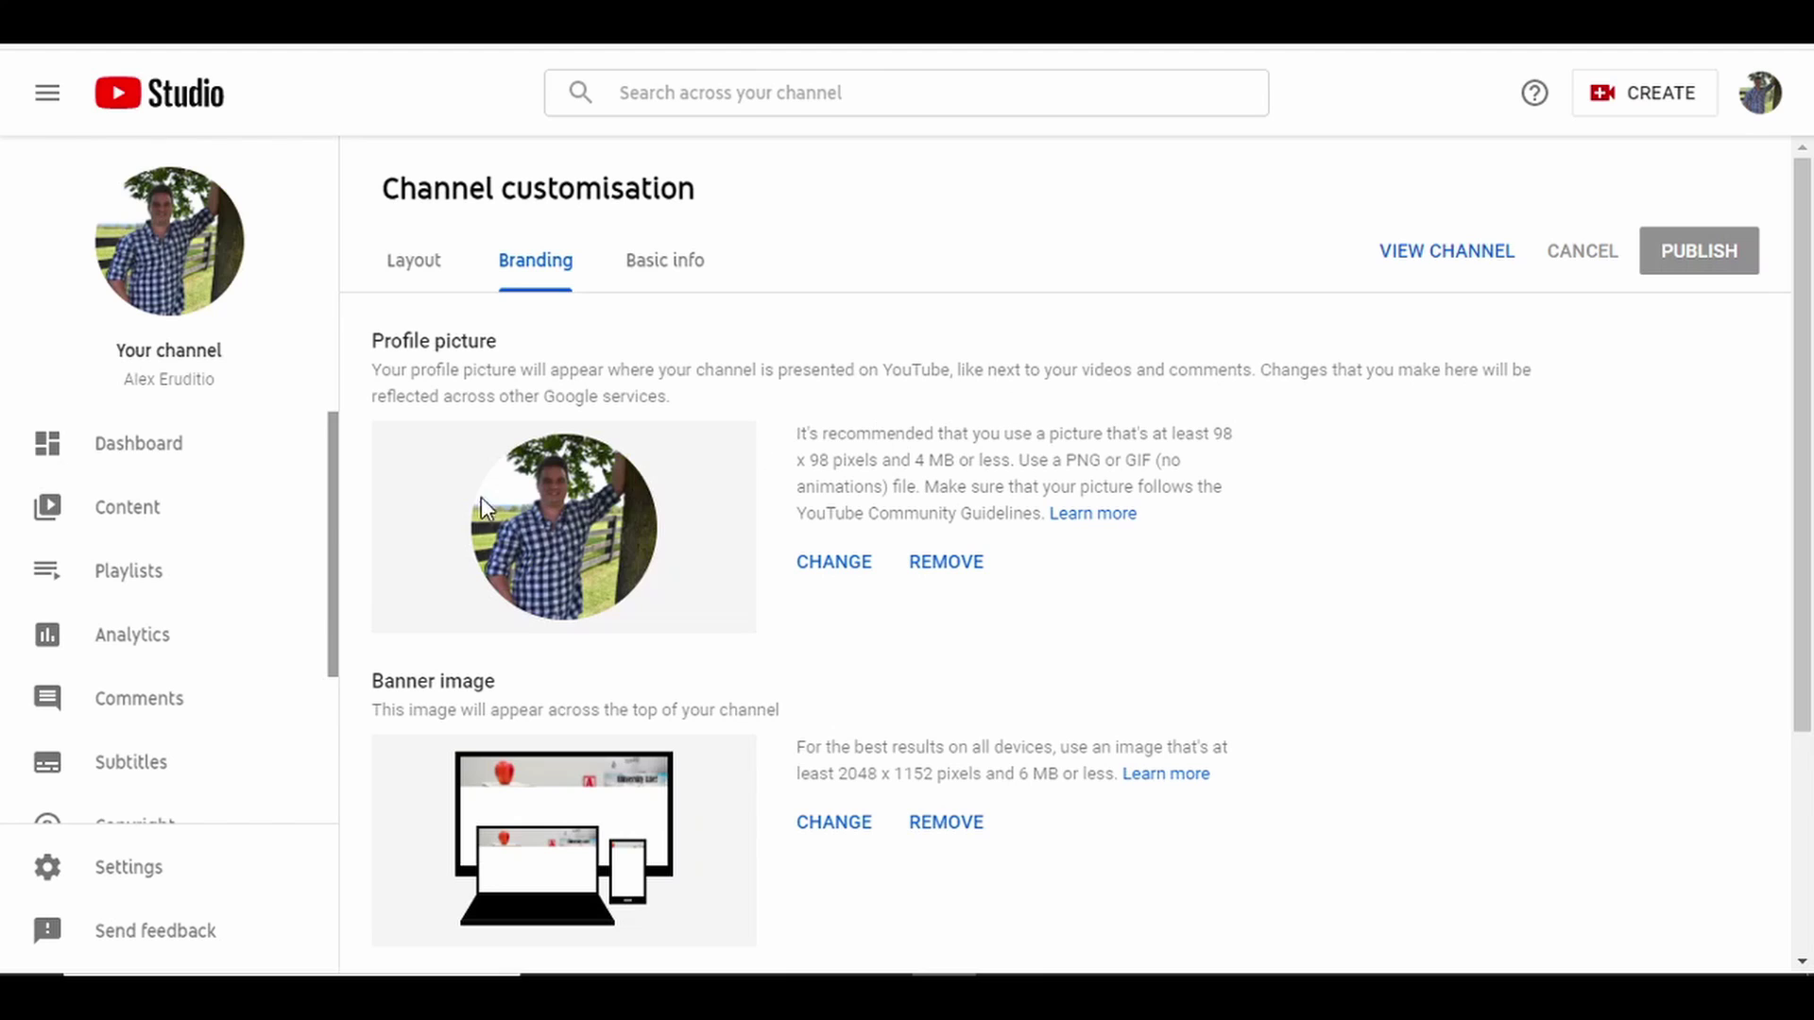
Create a new public channel playlist titled "Science Demo's"
{"action": "left_click", "coordinate": [166, 581]}
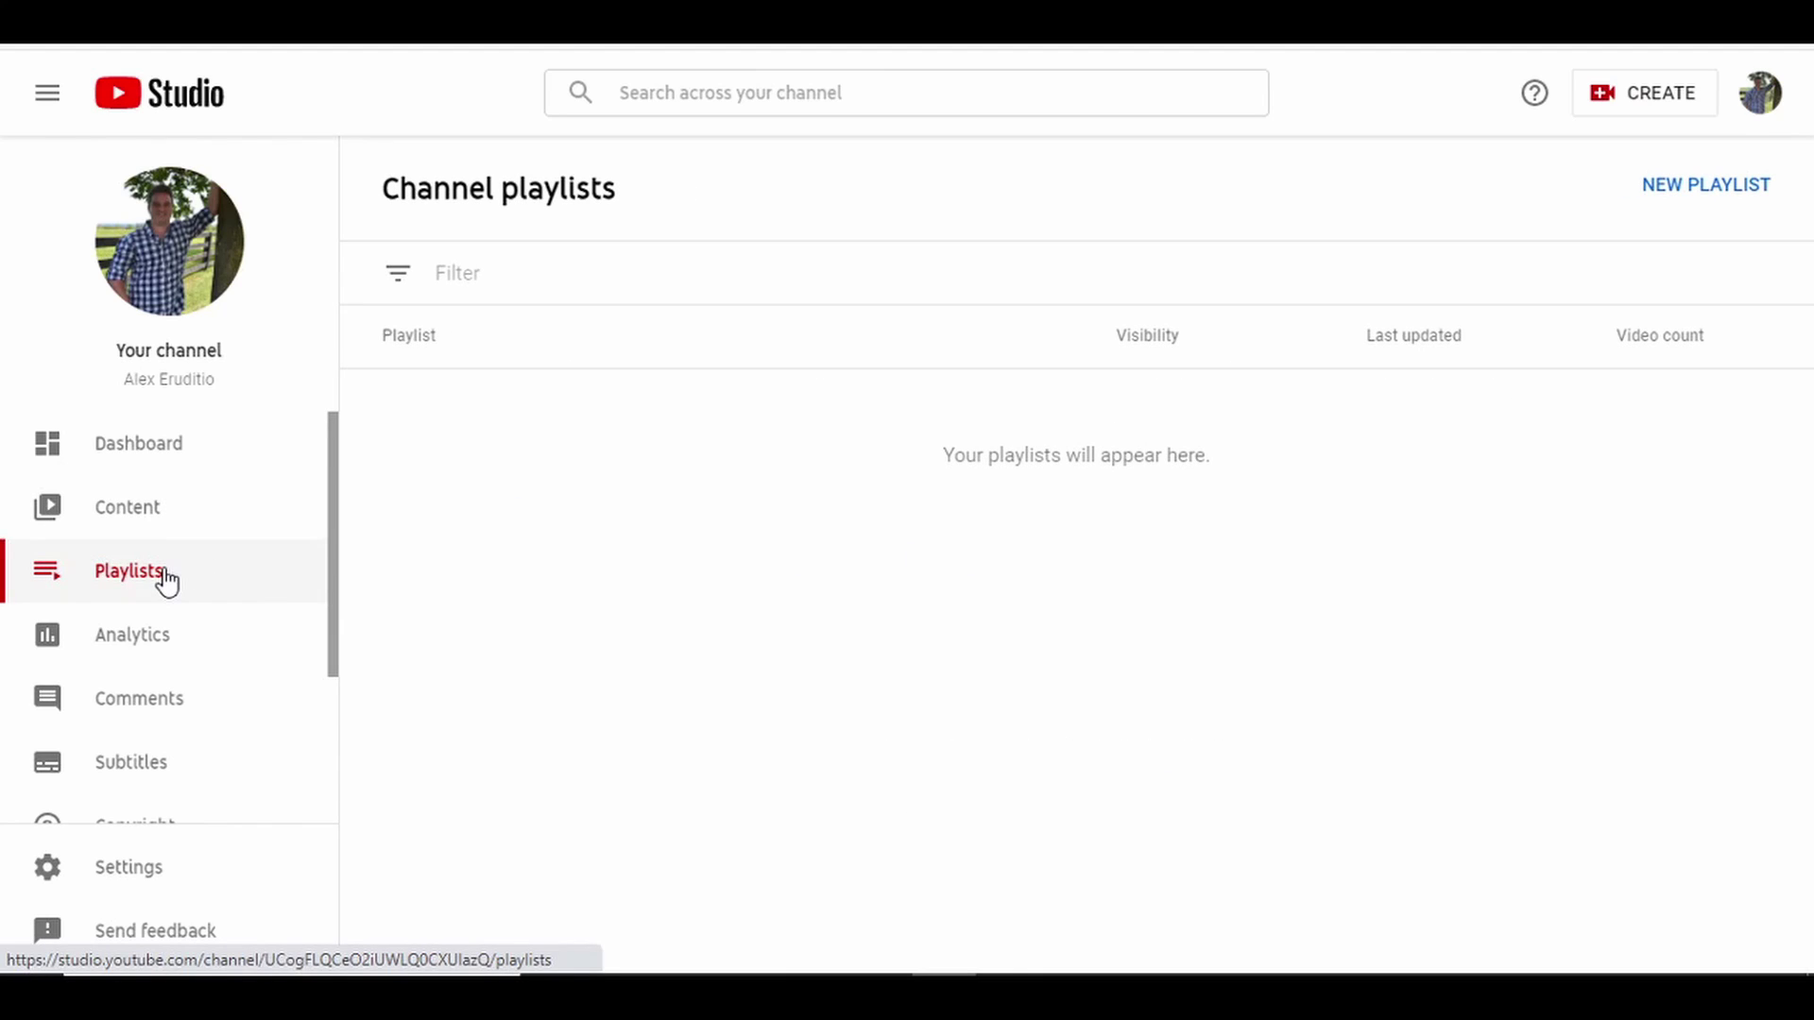
{"action": "left_click", "coordinate": [1710, 206]}
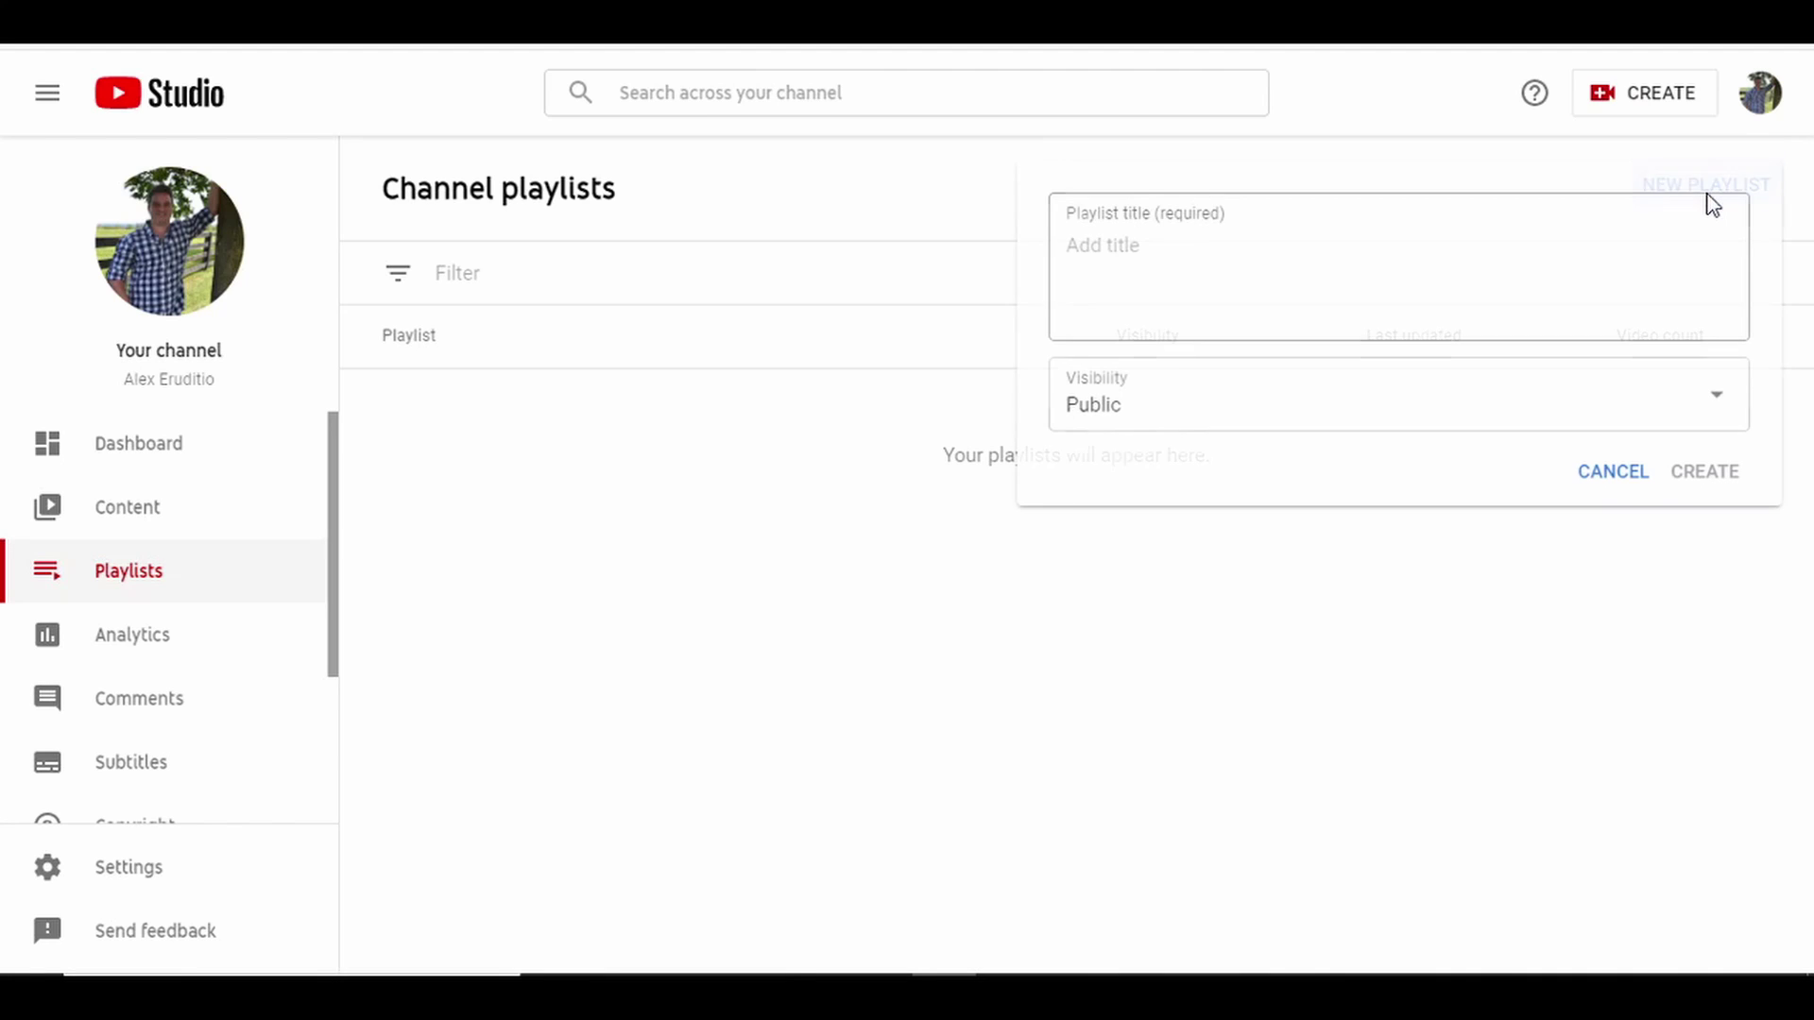
{"action": "left_click", "coordinate": [1380, 273]}
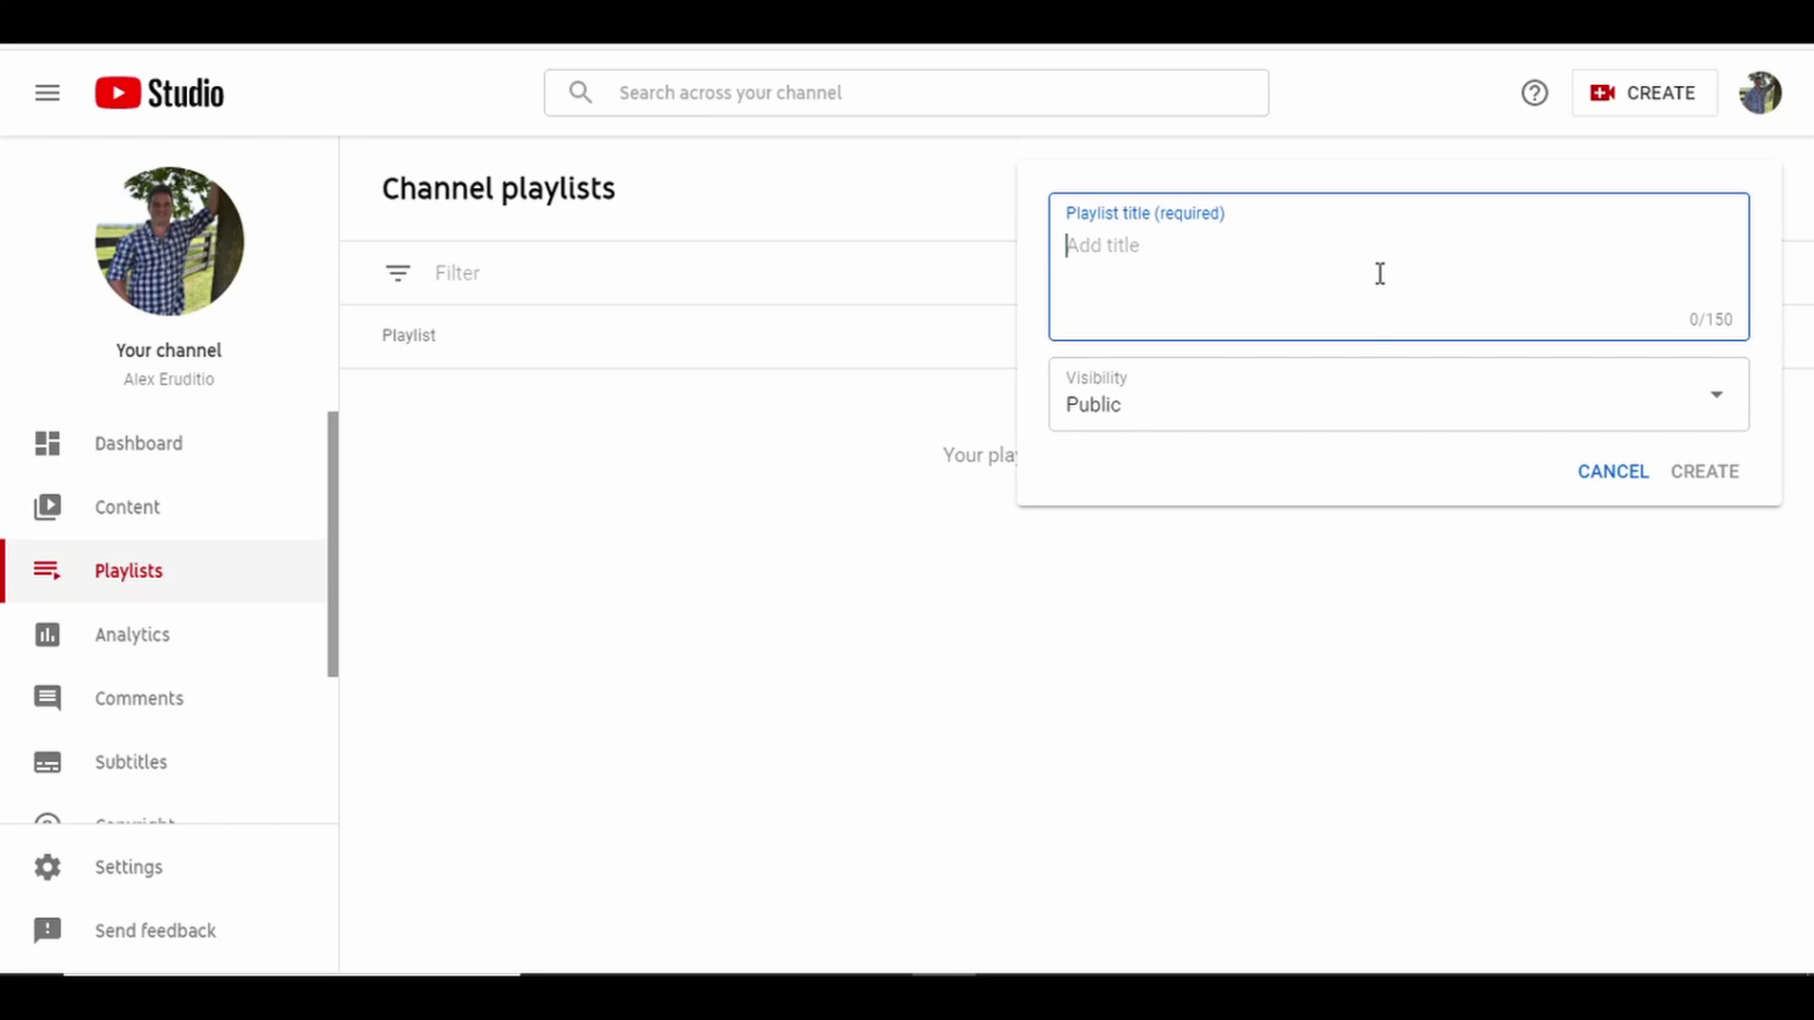
{"action": "left_click", "coordinate": [1341, 397]}
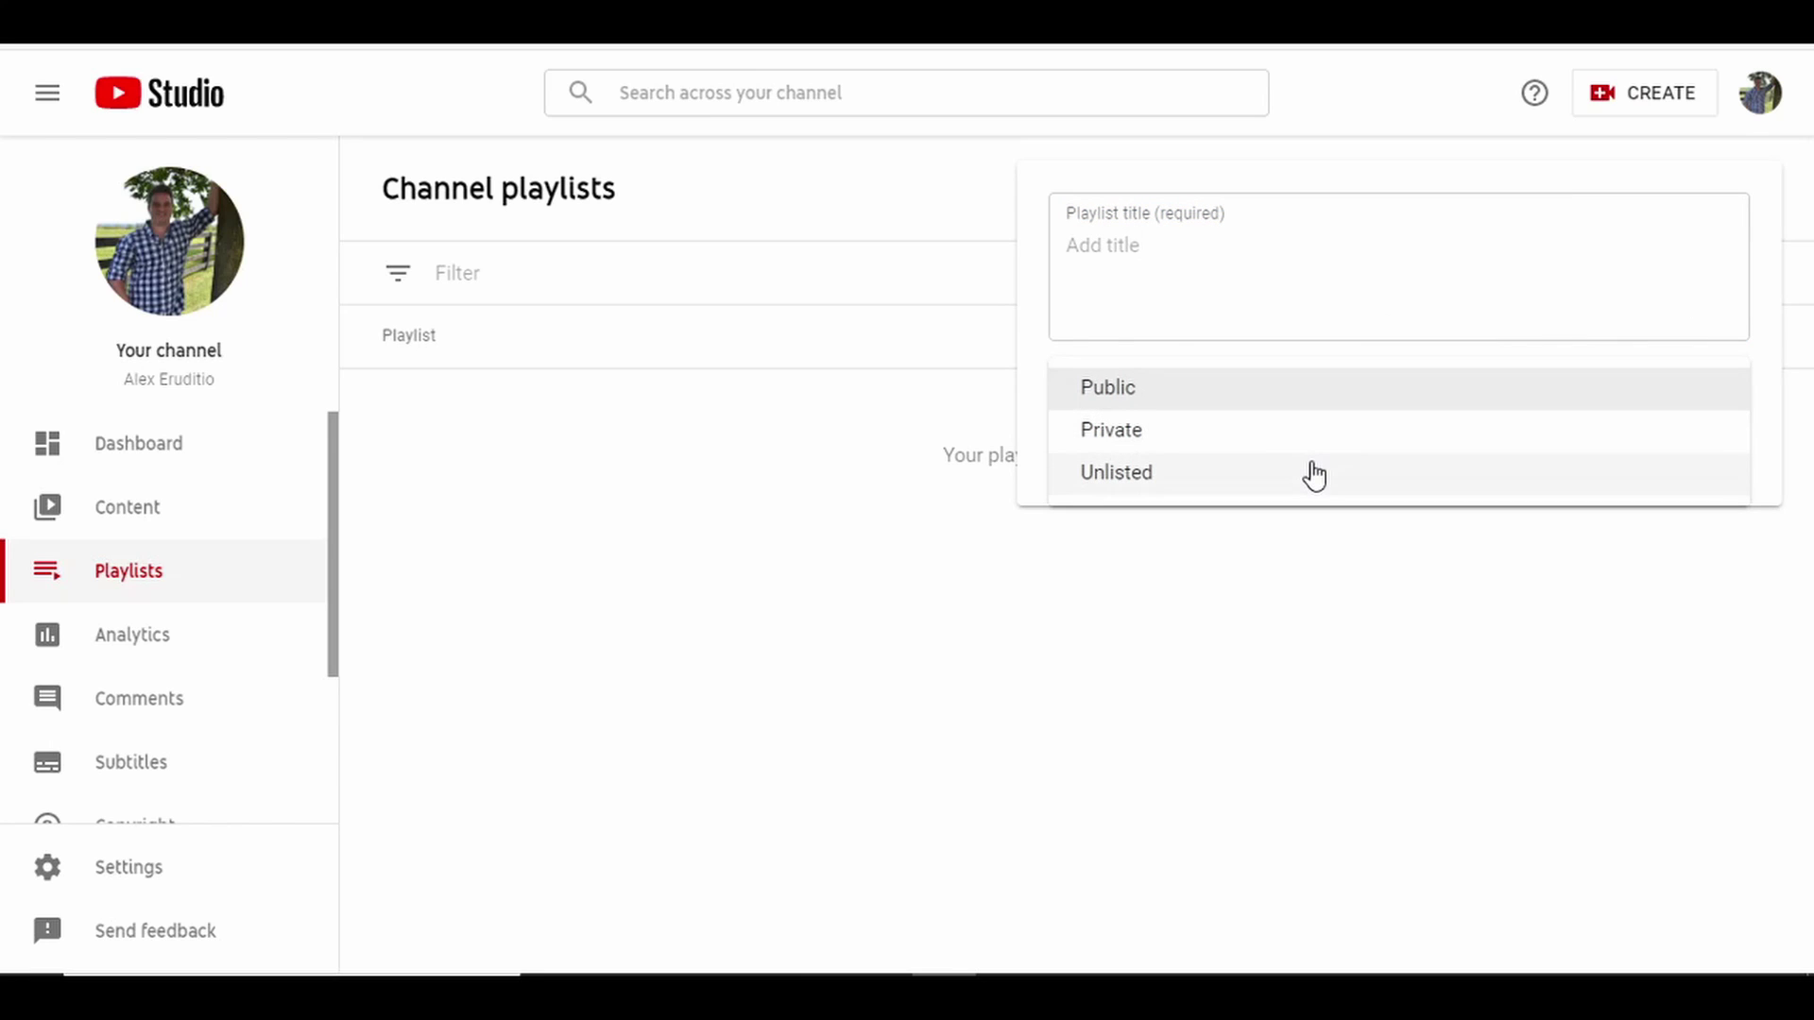
{"action": "left_click", "coordinate": [1302, 269]}
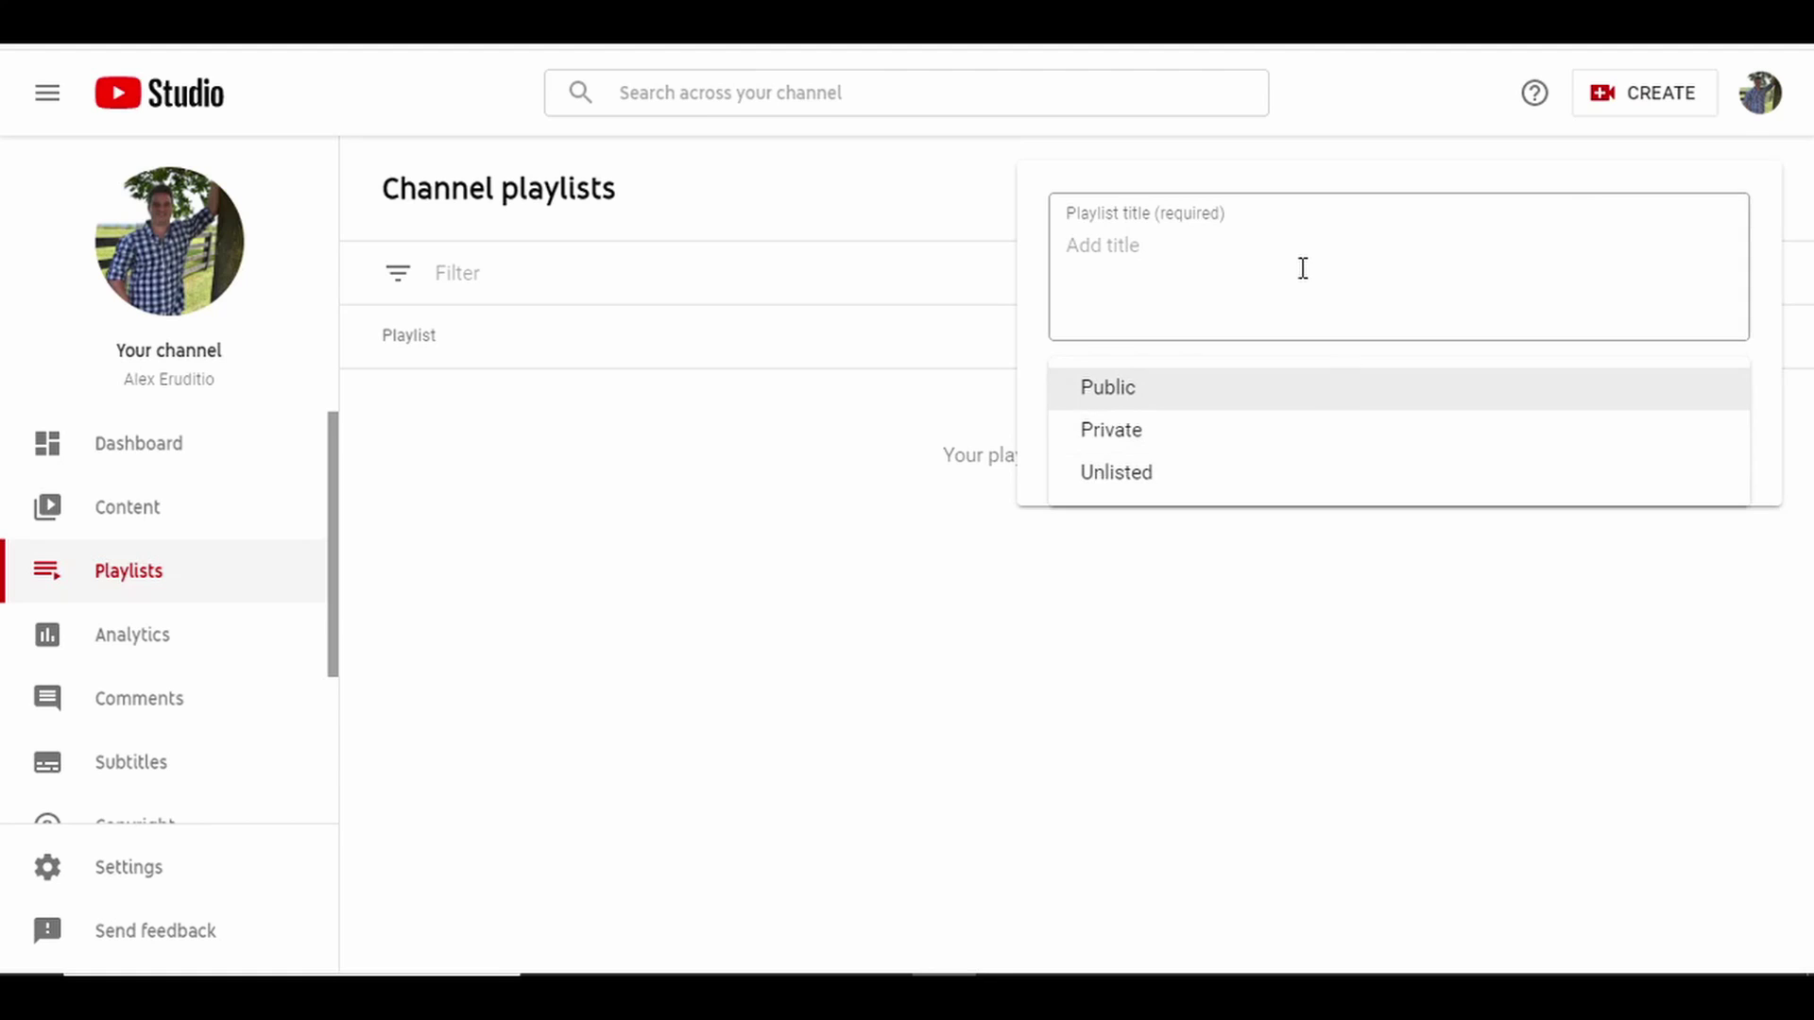
{"action": "type", "text": "Science Demo's"}
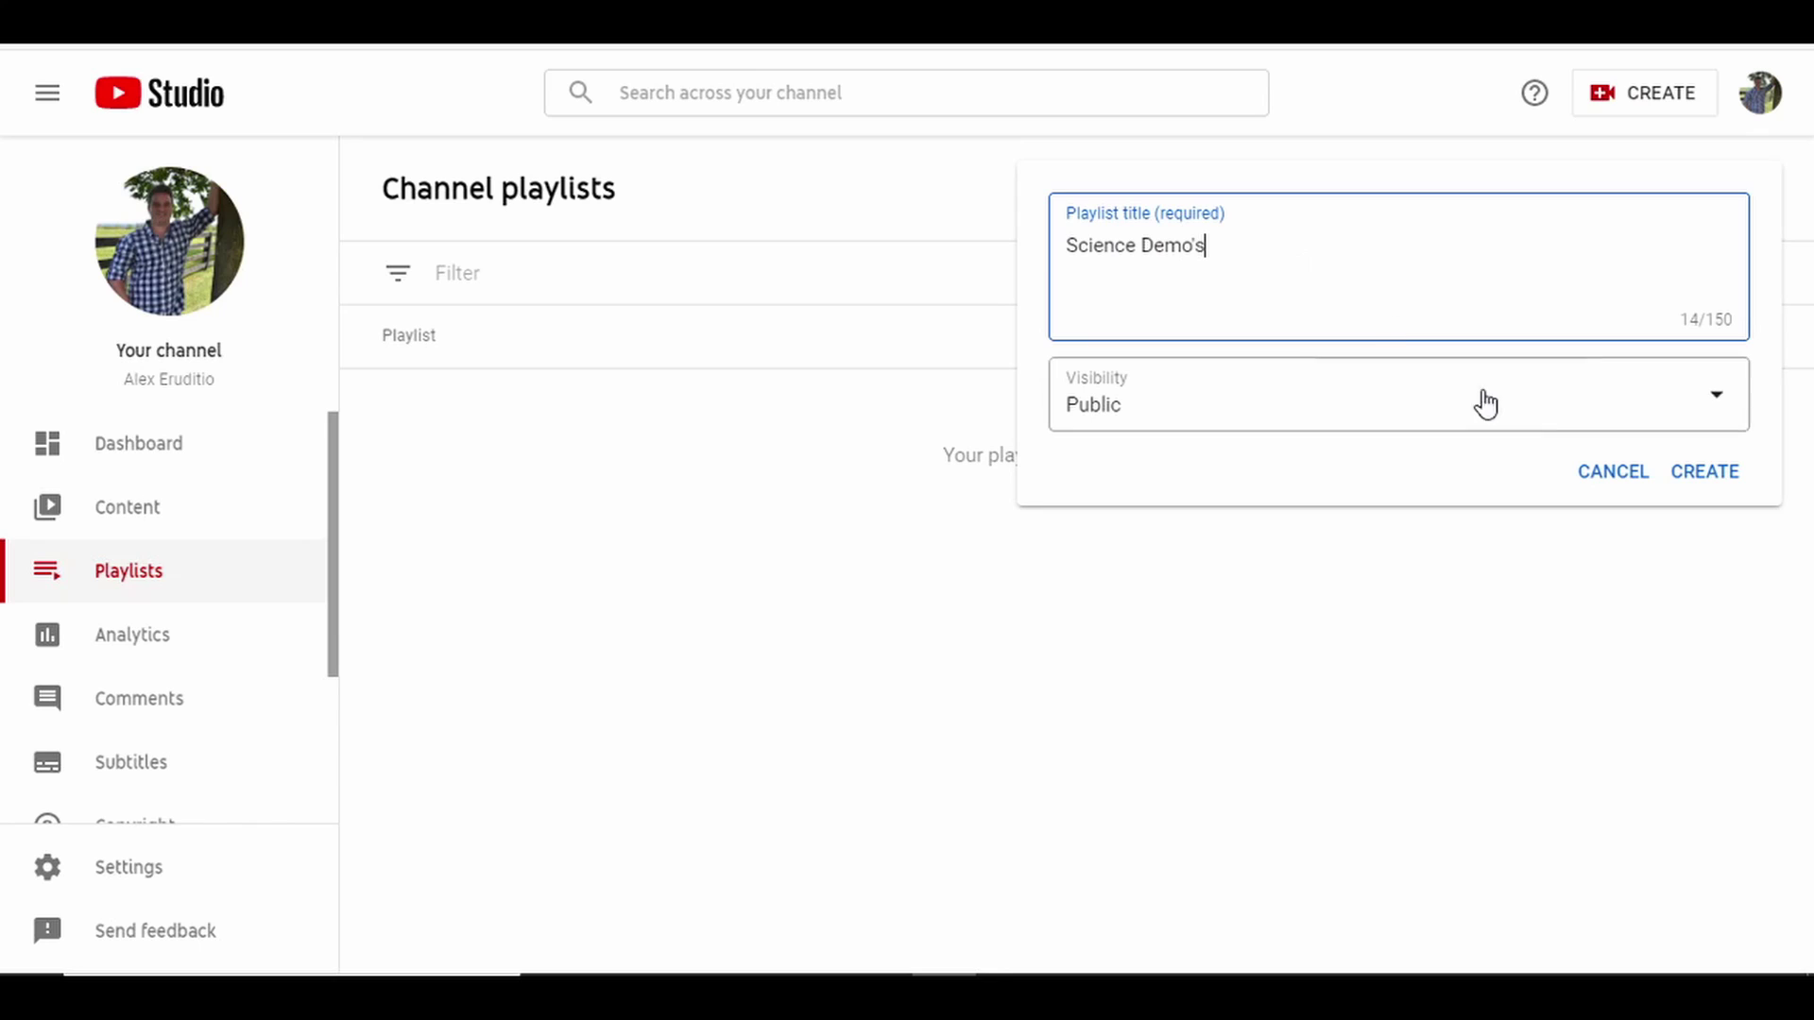
{"action": "left_click", "coordinate": [1691, 475]}
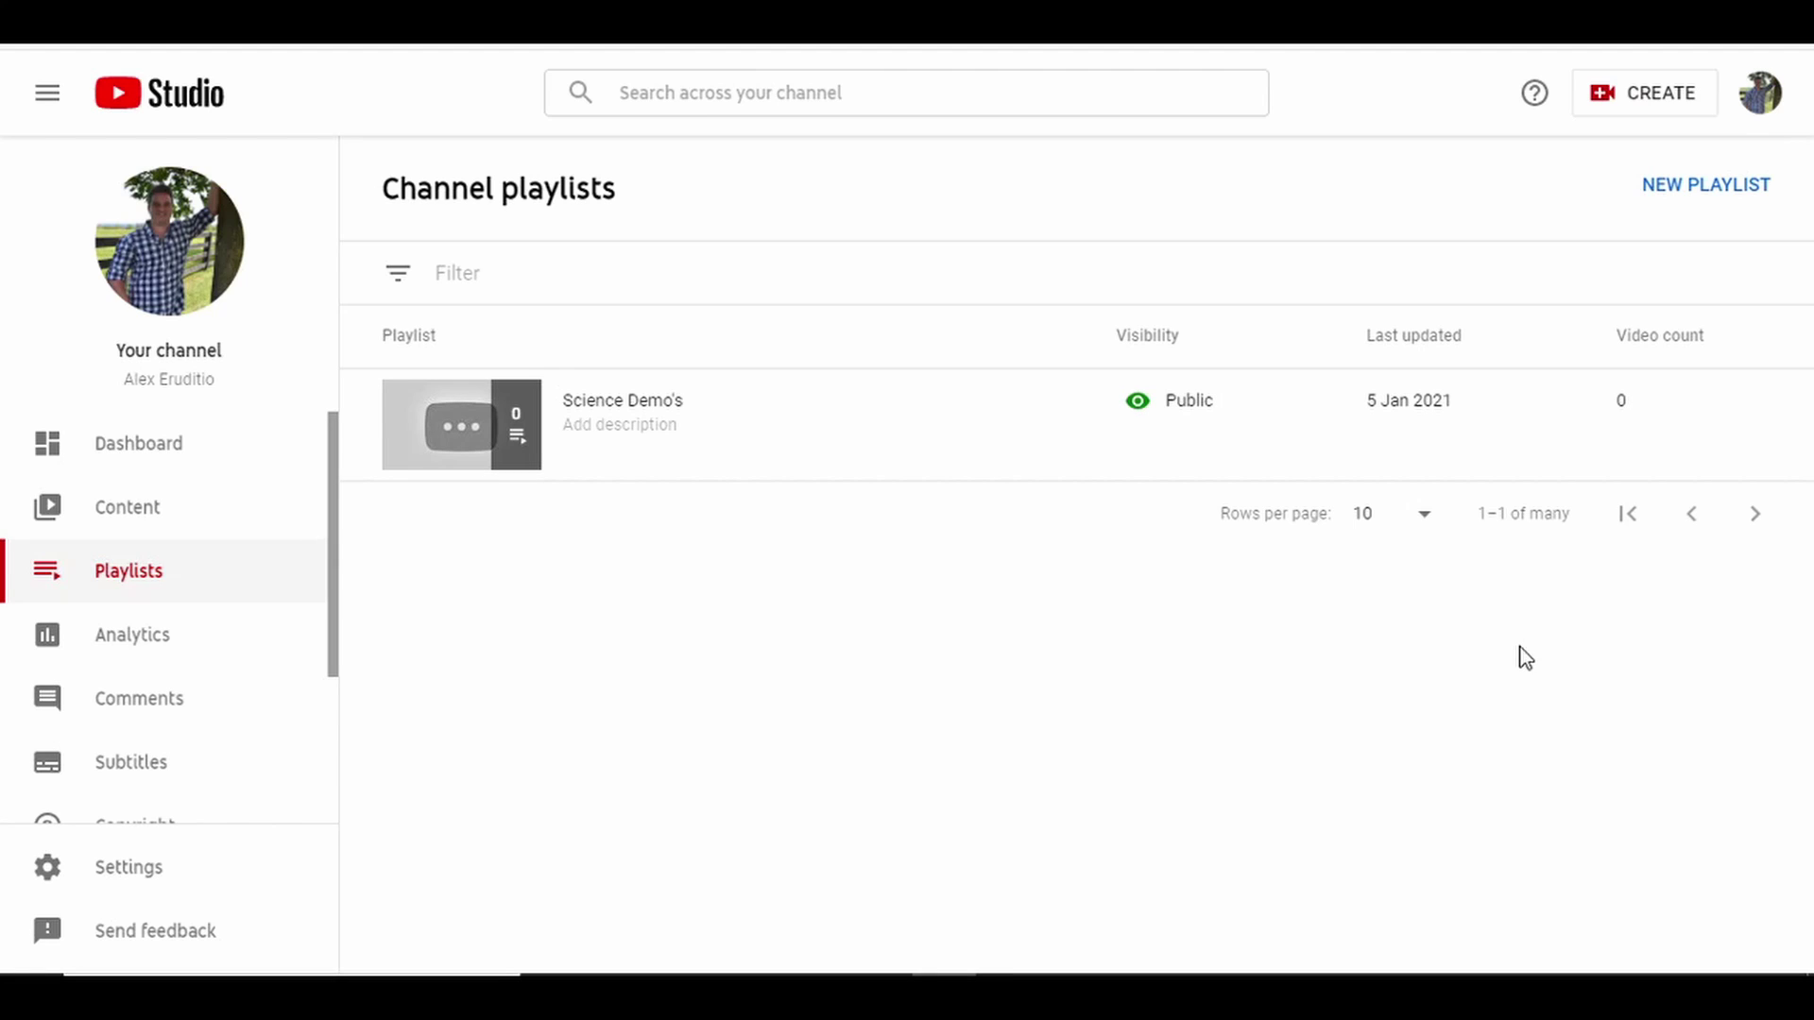
Add the video "My First Big Assignment in Teachers College!" to the Science Demo's playlist and save its details
{"action": "left_click", "coordinate": [181, 518]}
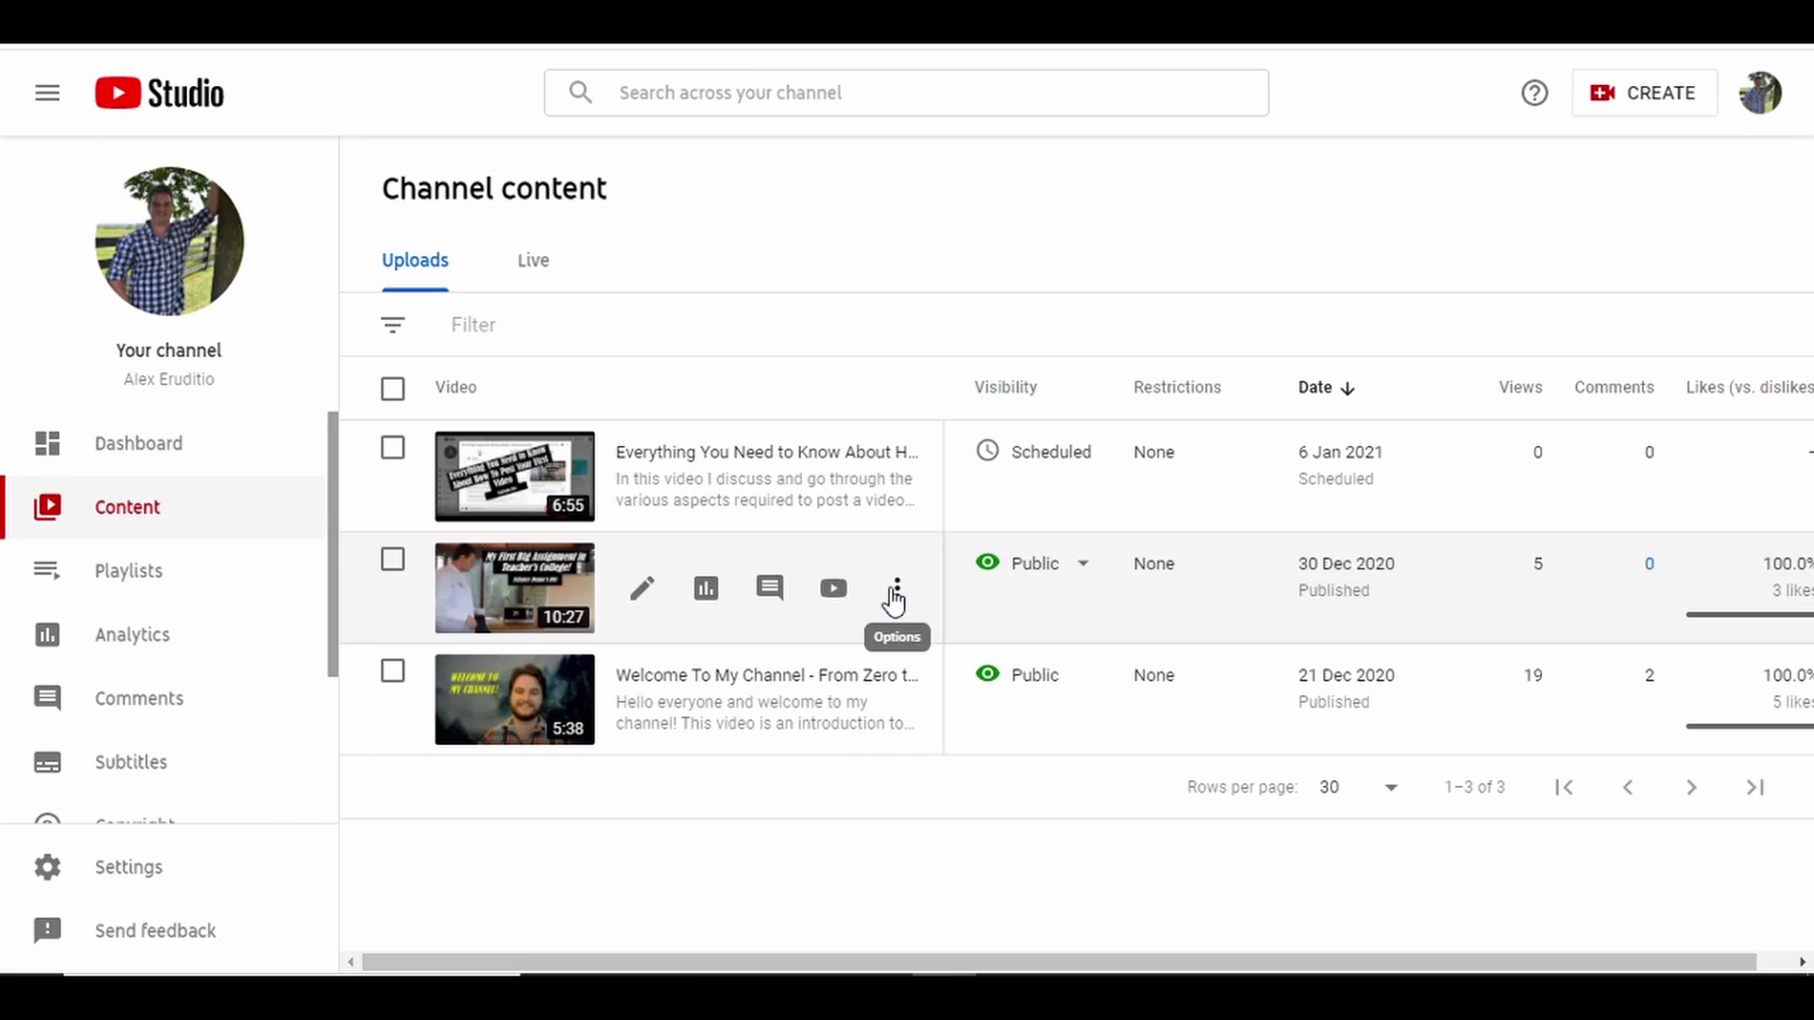
{"action": "left_click", "coordinate": [639, 600]}
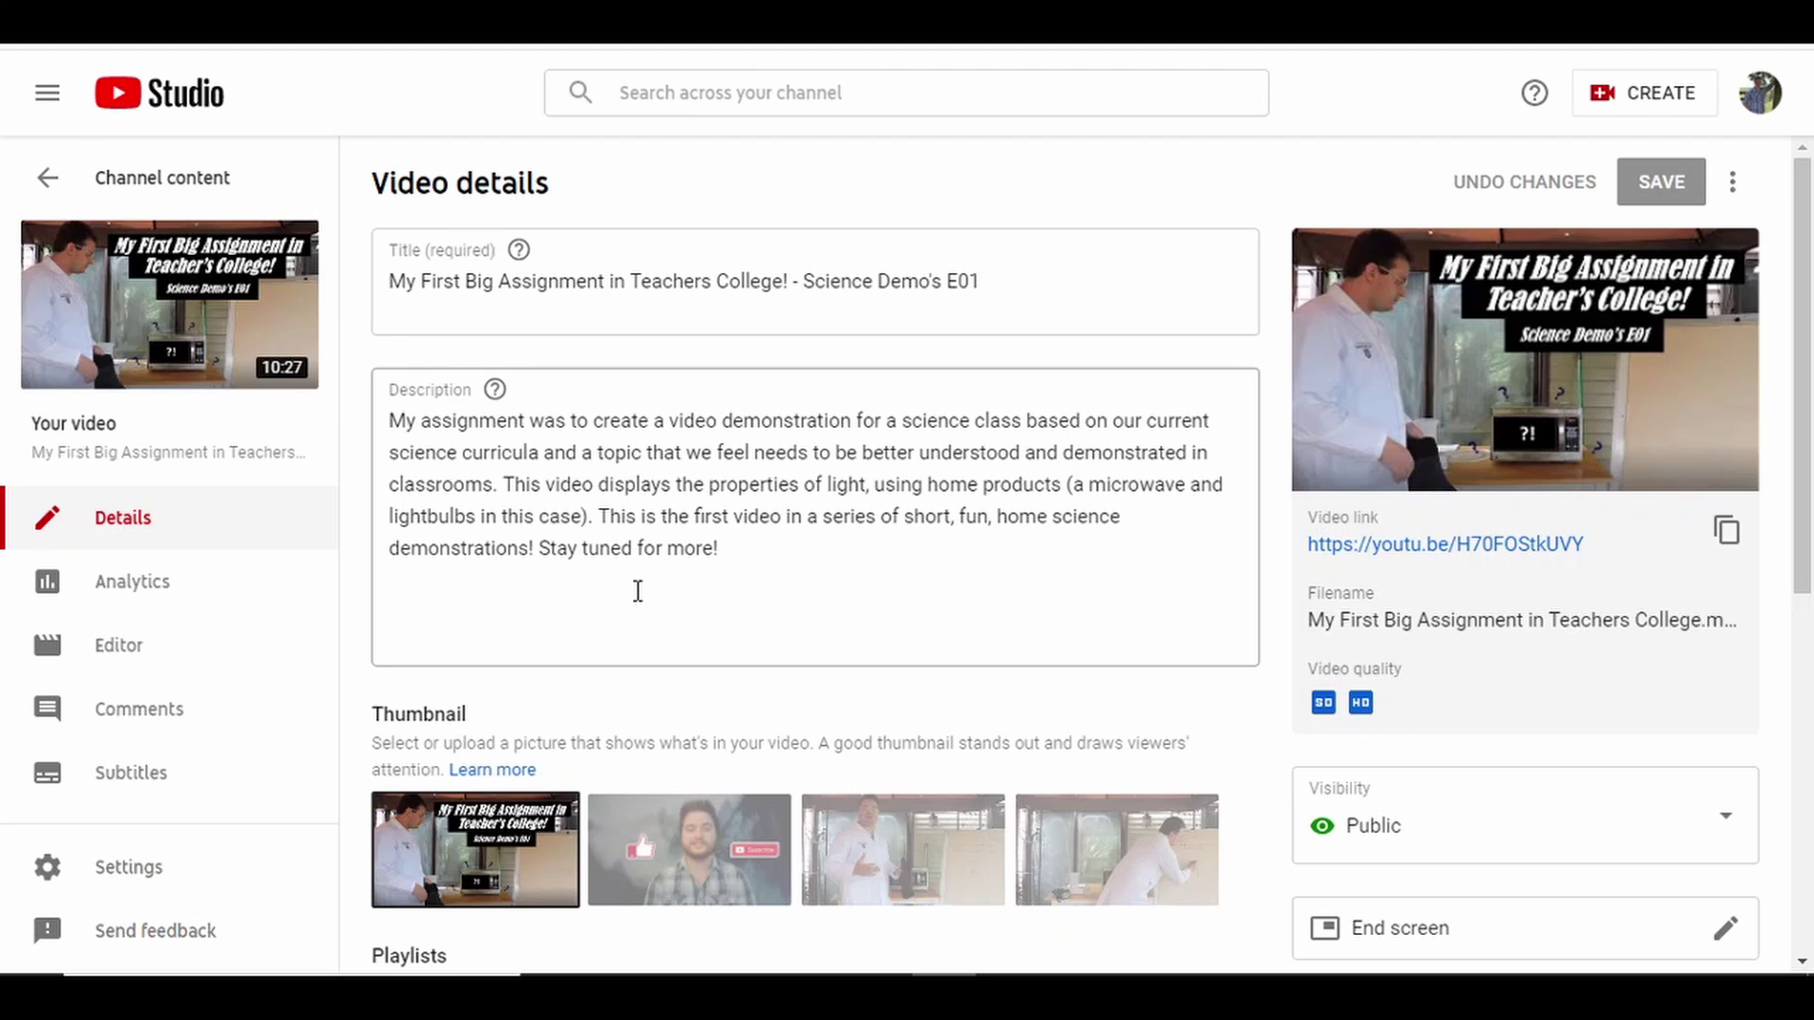
{"action": "scroll", "coordinate": [638, 590], "scroll_direction": "down", "scroll_amount": 4}
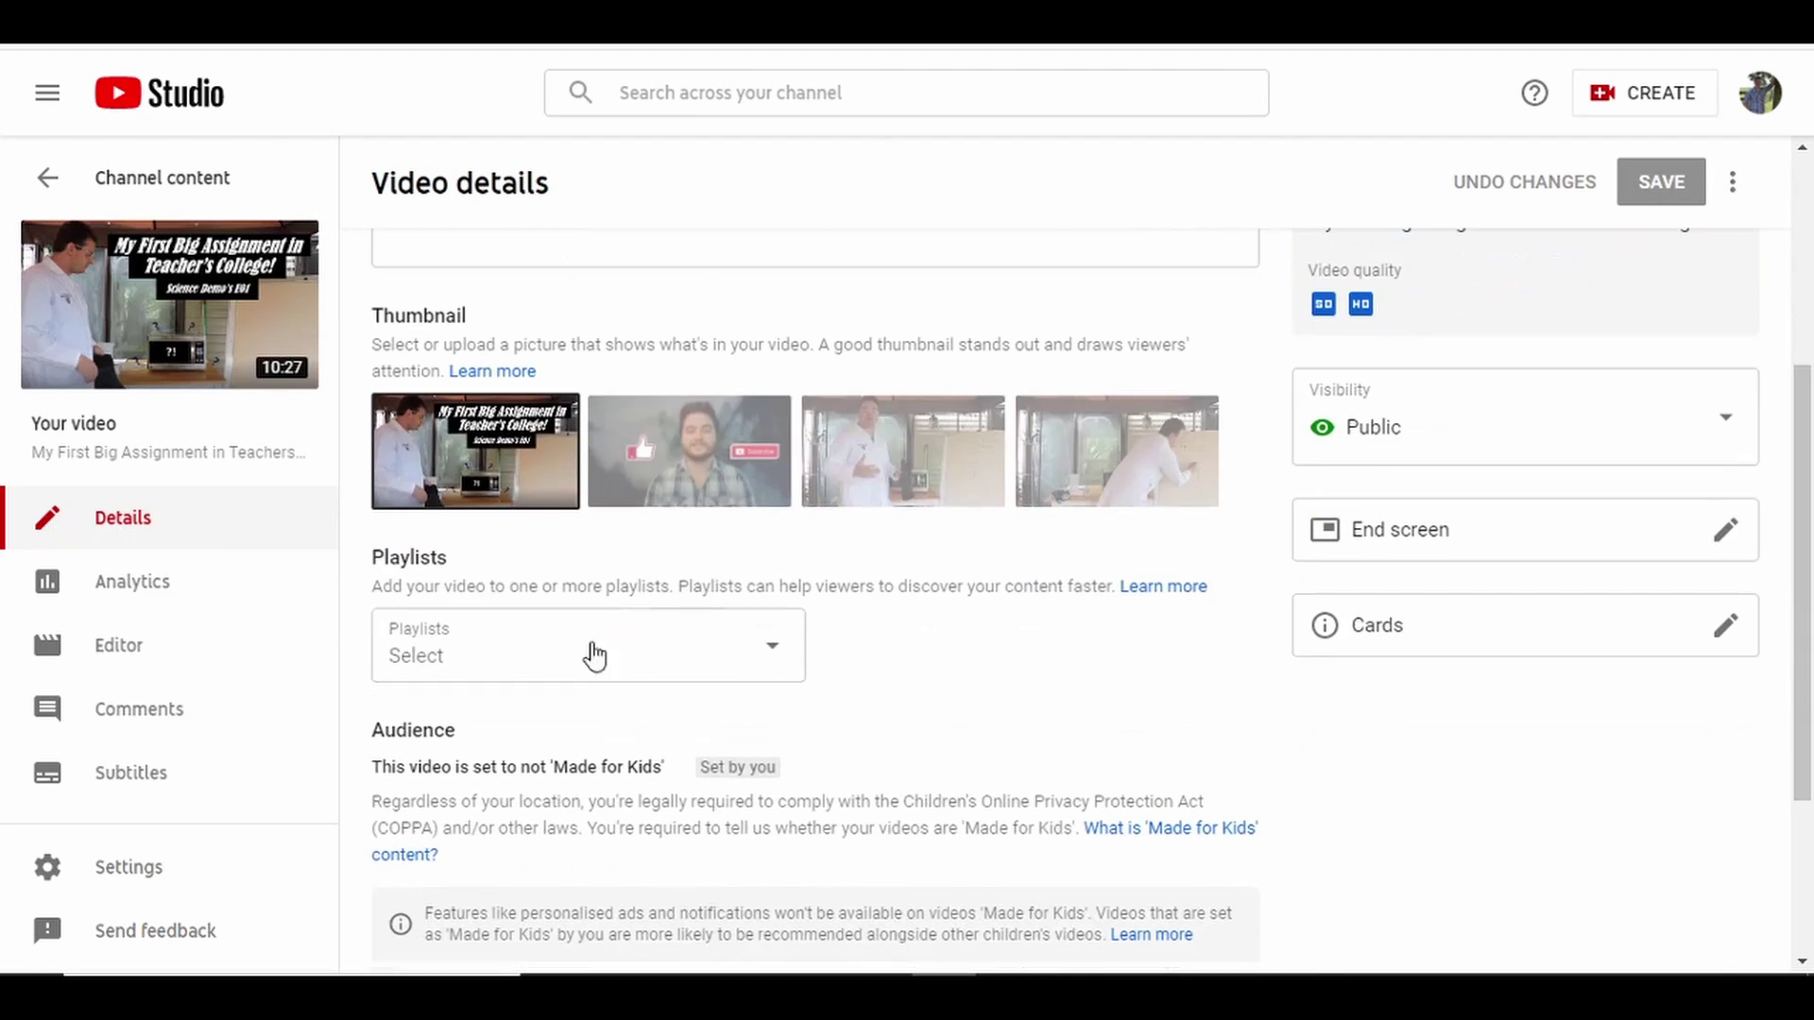
{"action": "left_click", "coordinate": [759, 658]}
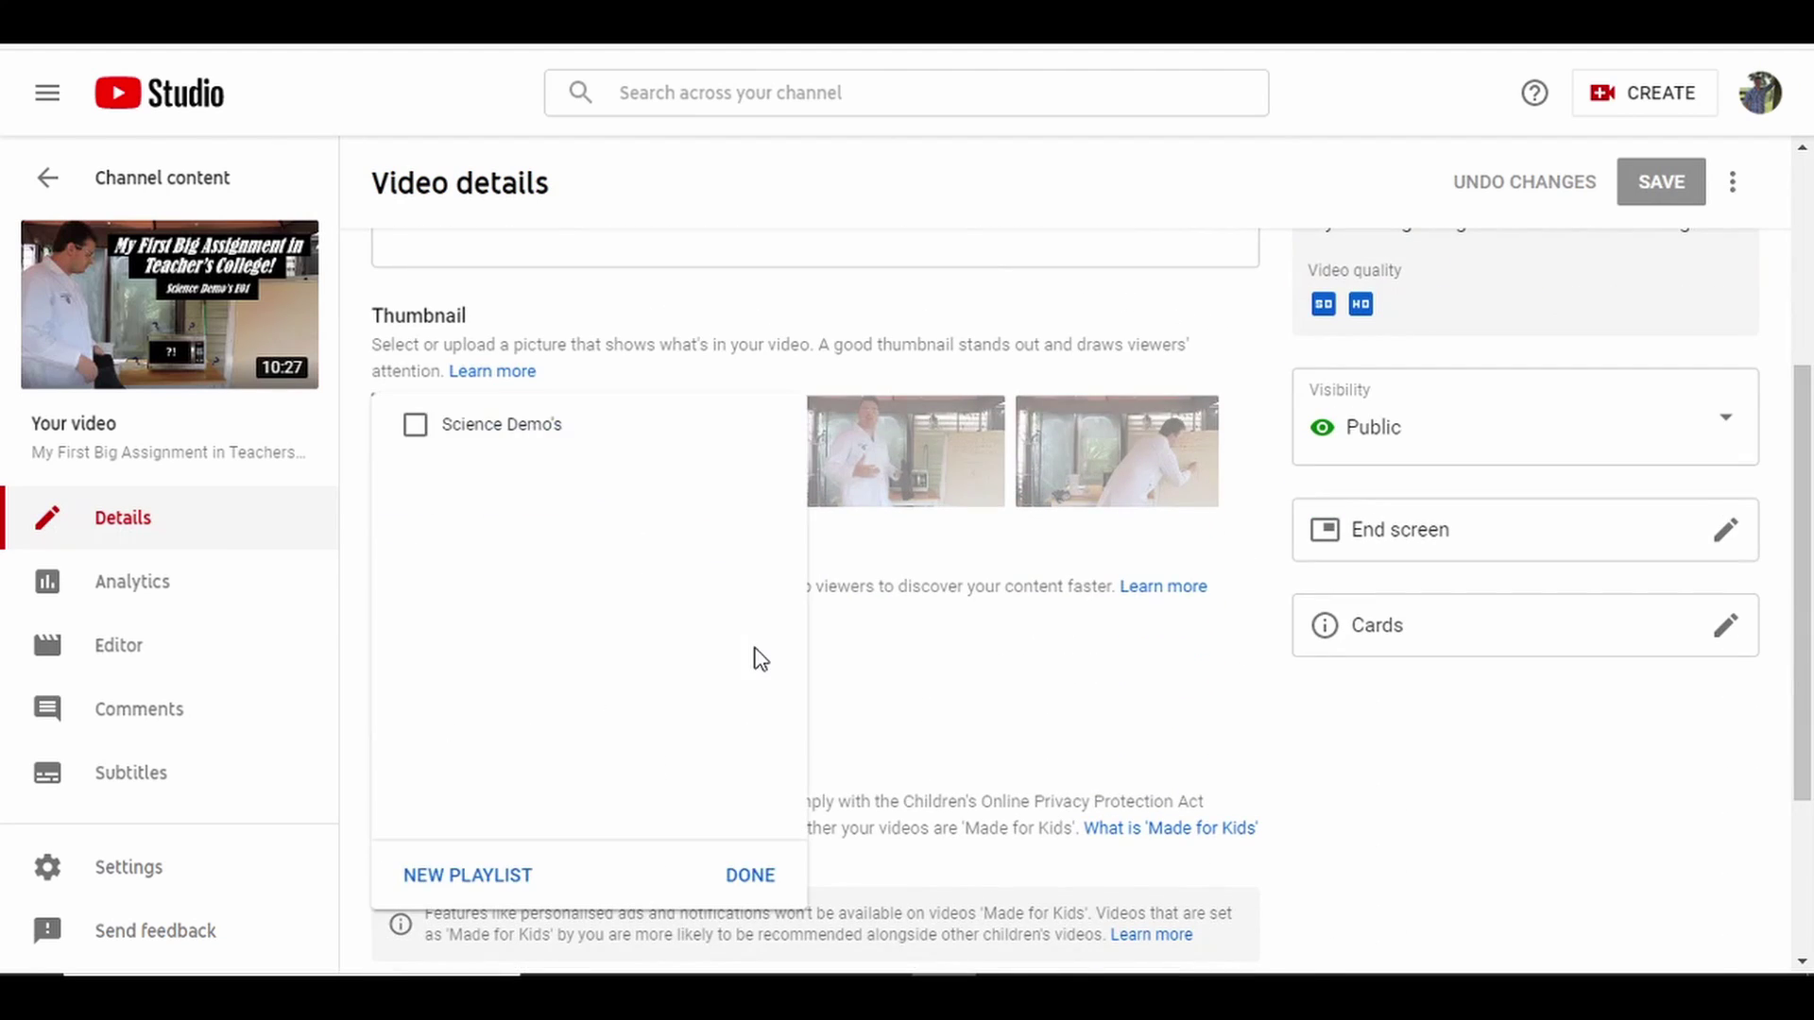
{"action": "left_click", "coordinate": [415, 427]}
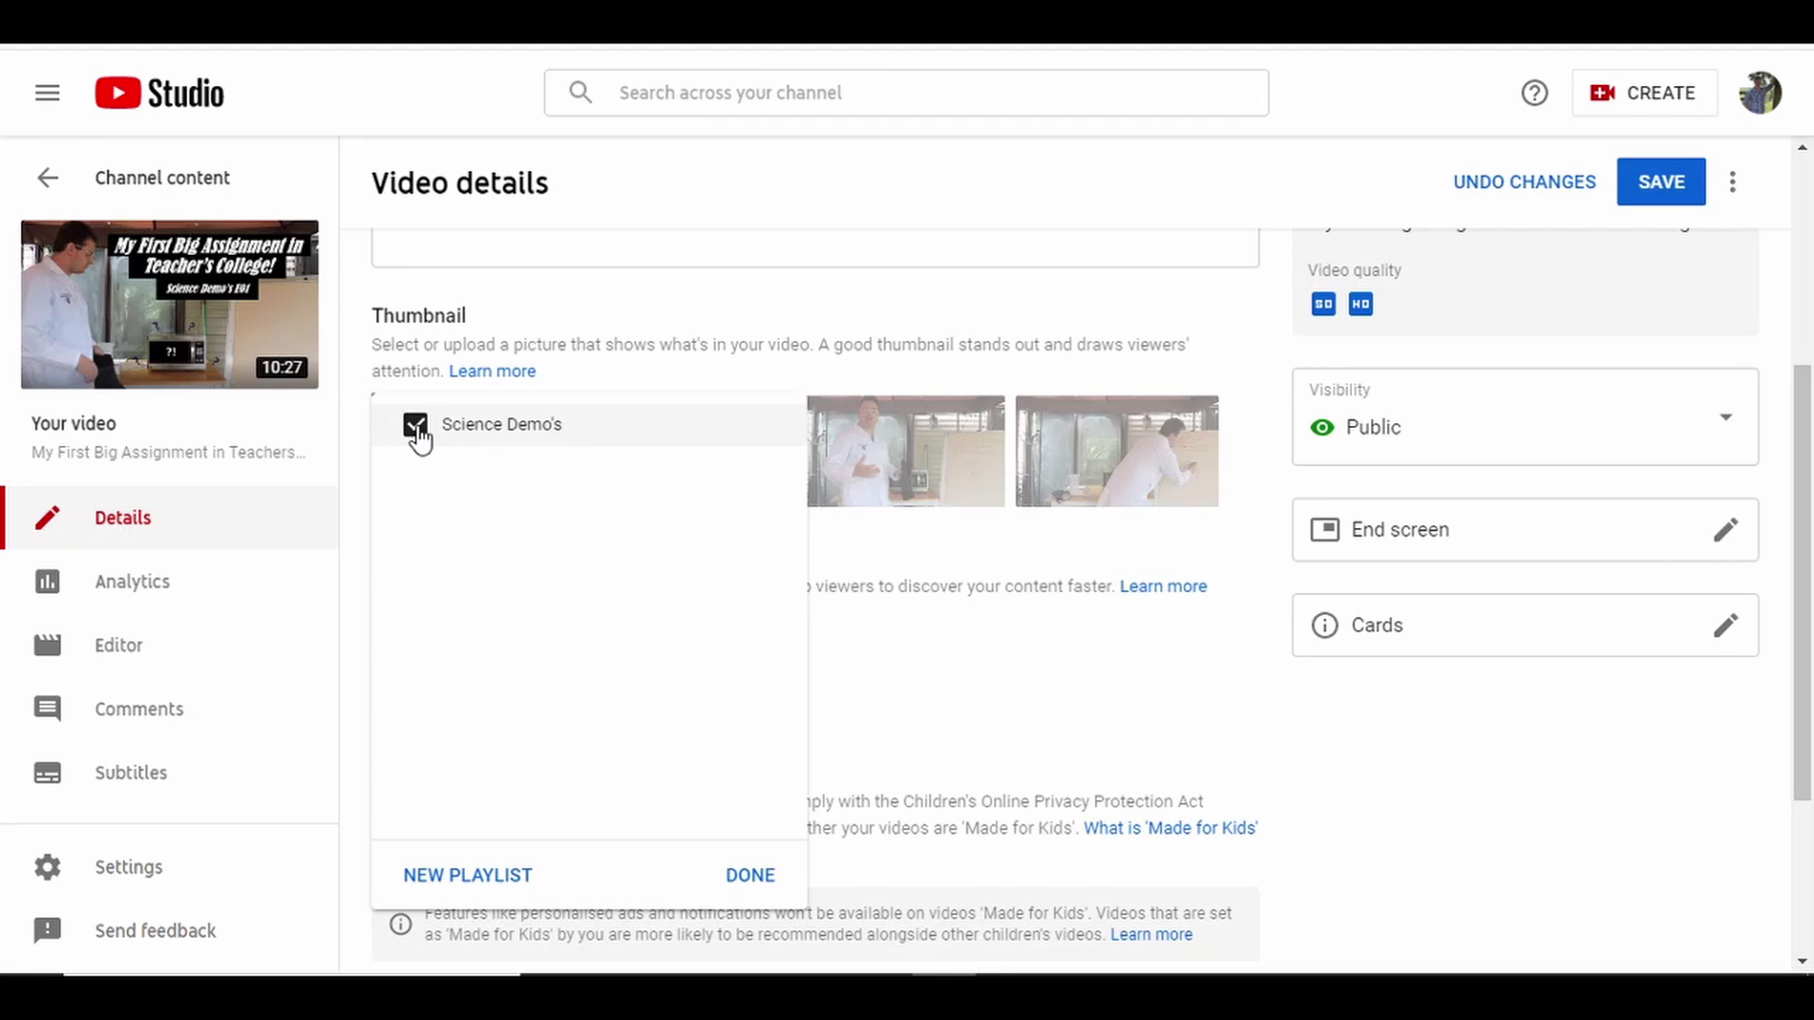
{"action": "left_click", "coordinate": [751, 876]}
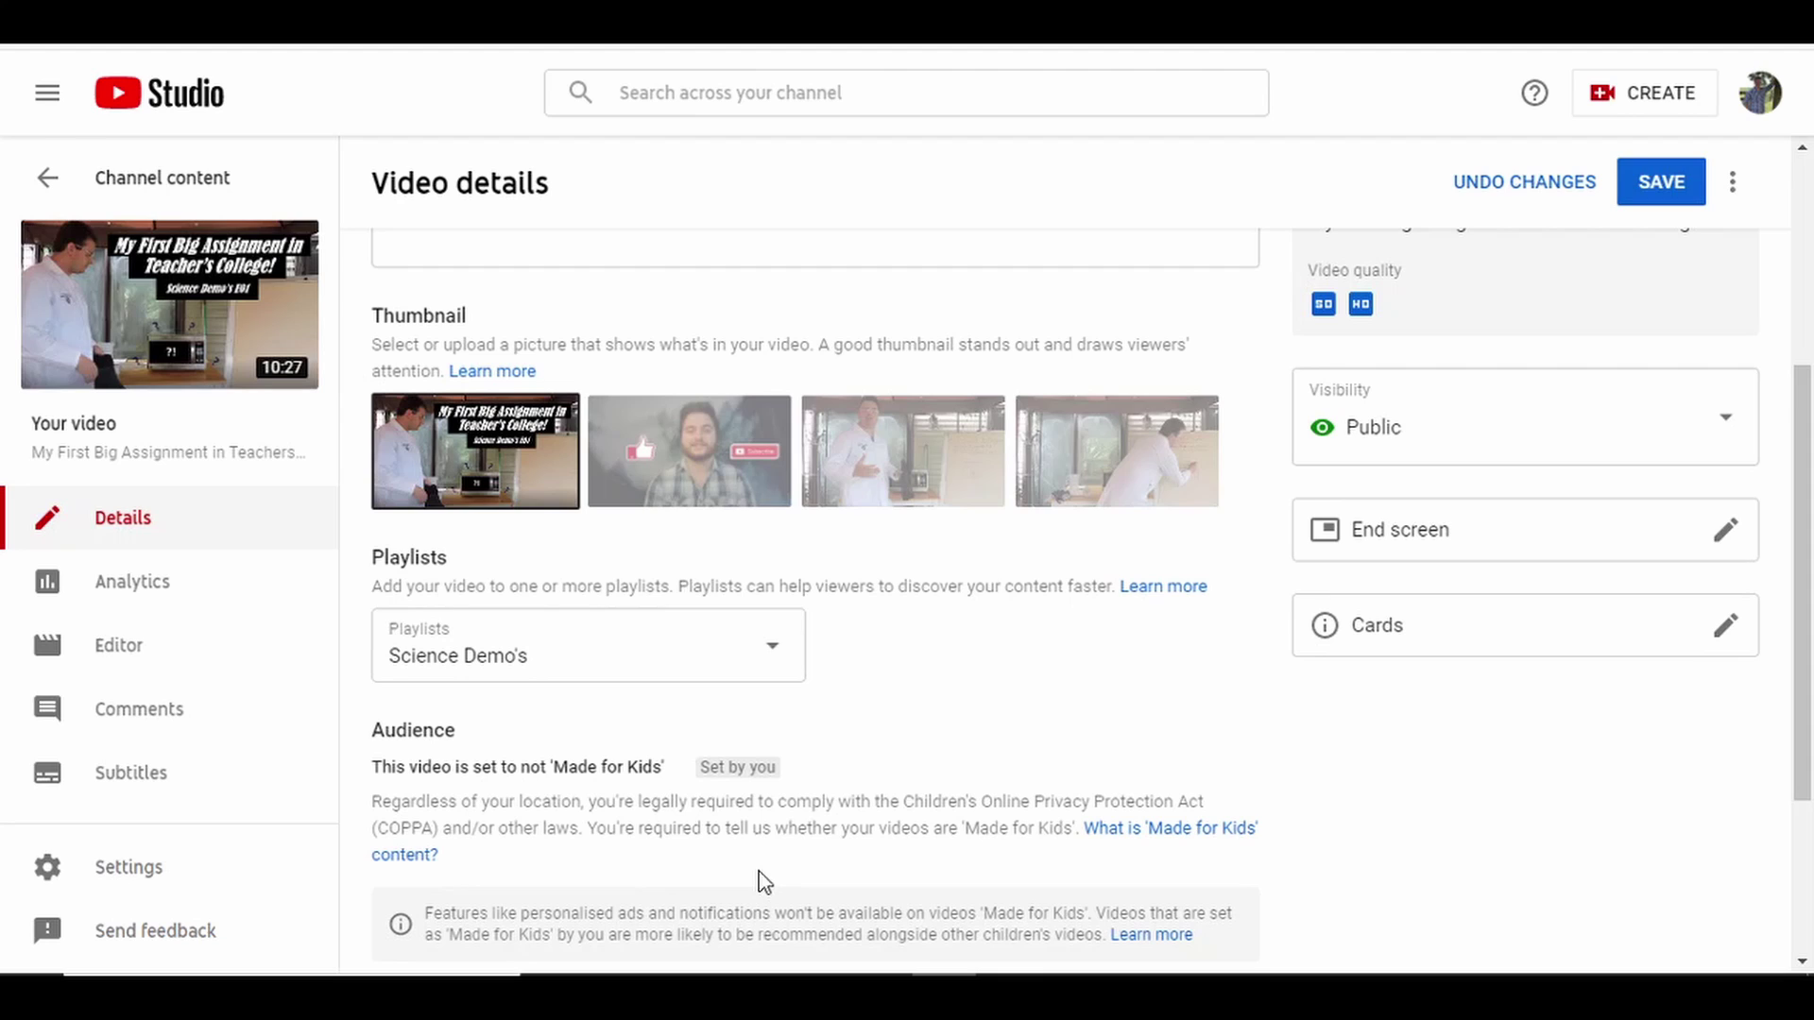
{"action": "left_click", "coordinate": [1651, 192]}
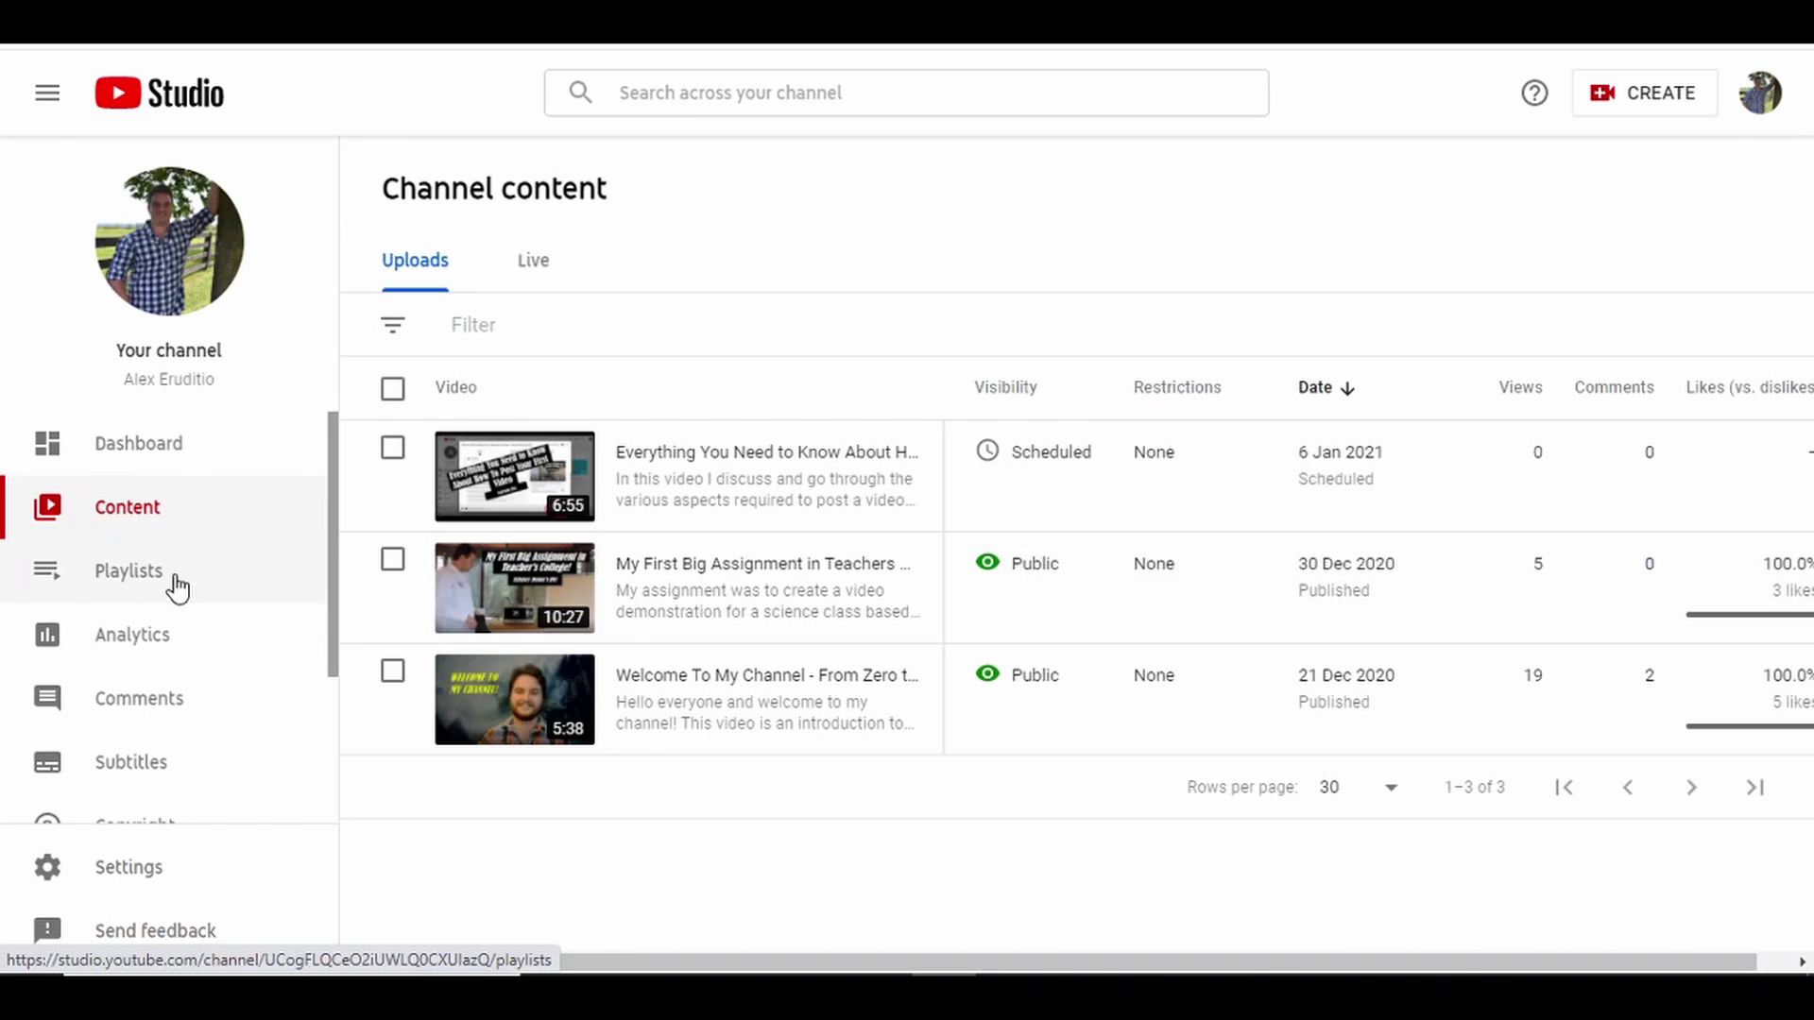
Open the Science Demo's playlist on YouTube and check its video list and summary details
{"action": "left_click", "coordinate": [177, 586]}
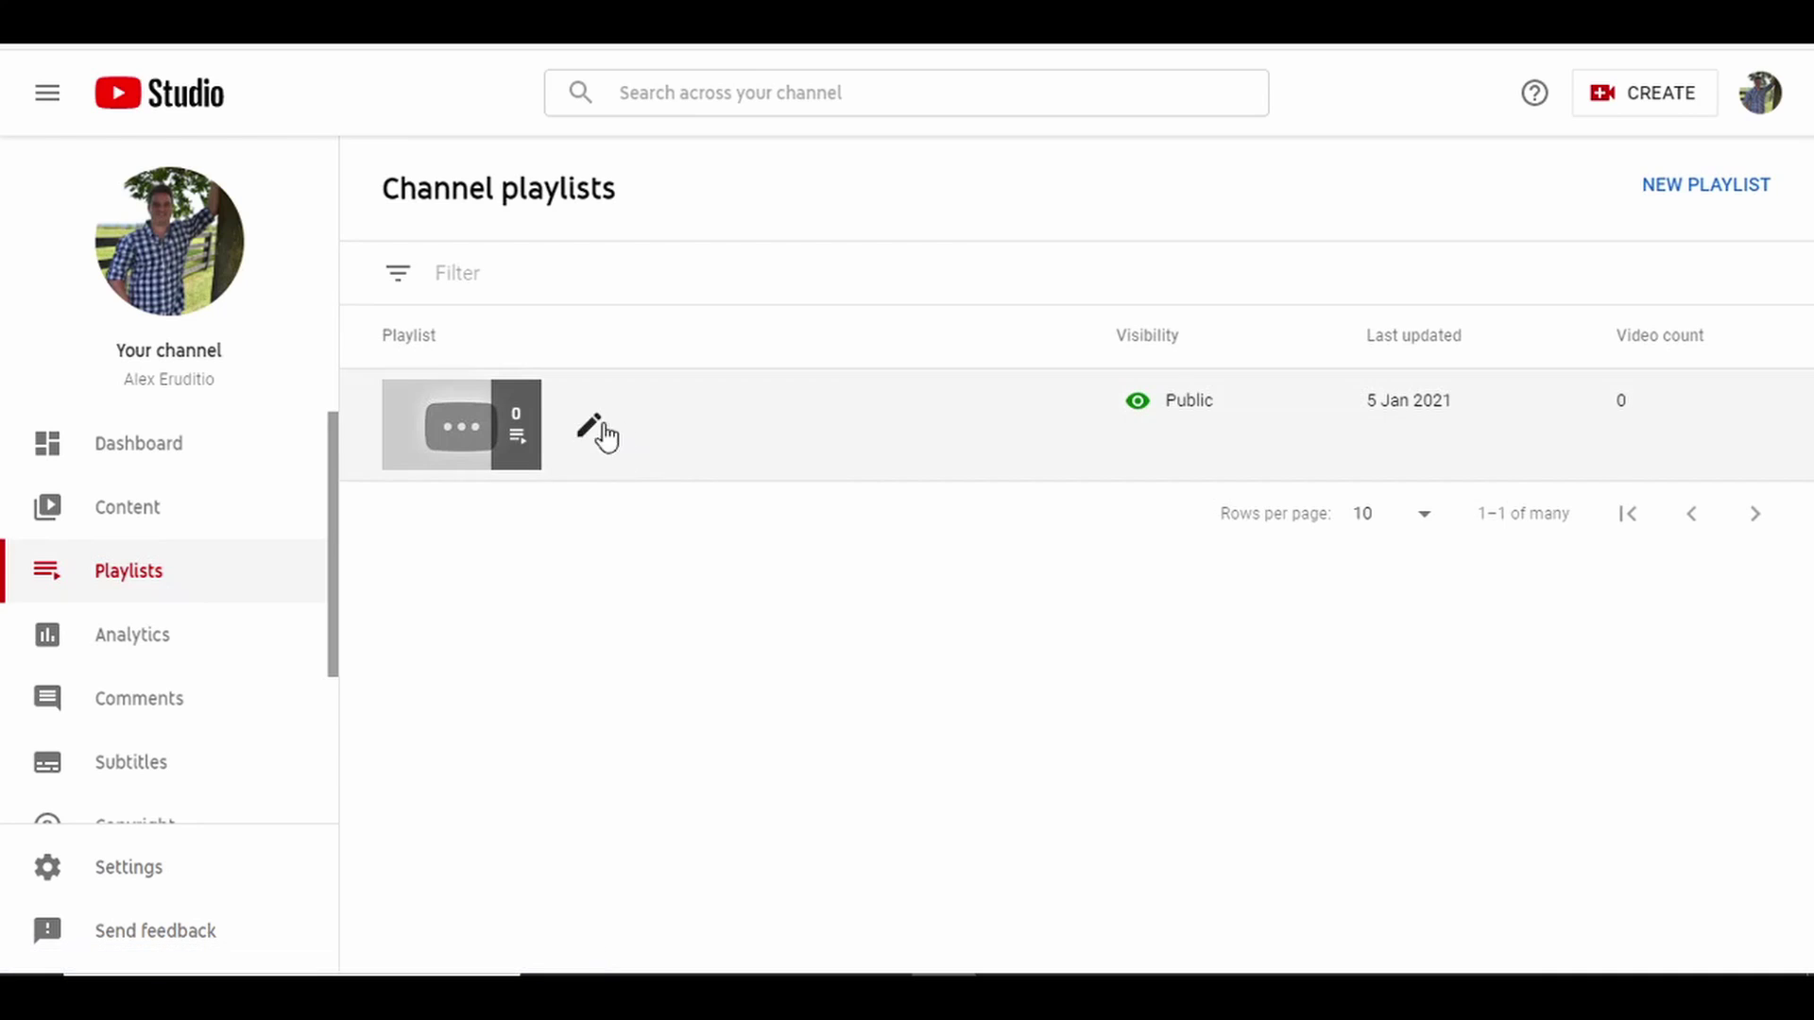
{"action": "left_click", "coordinate": [518, 446]}
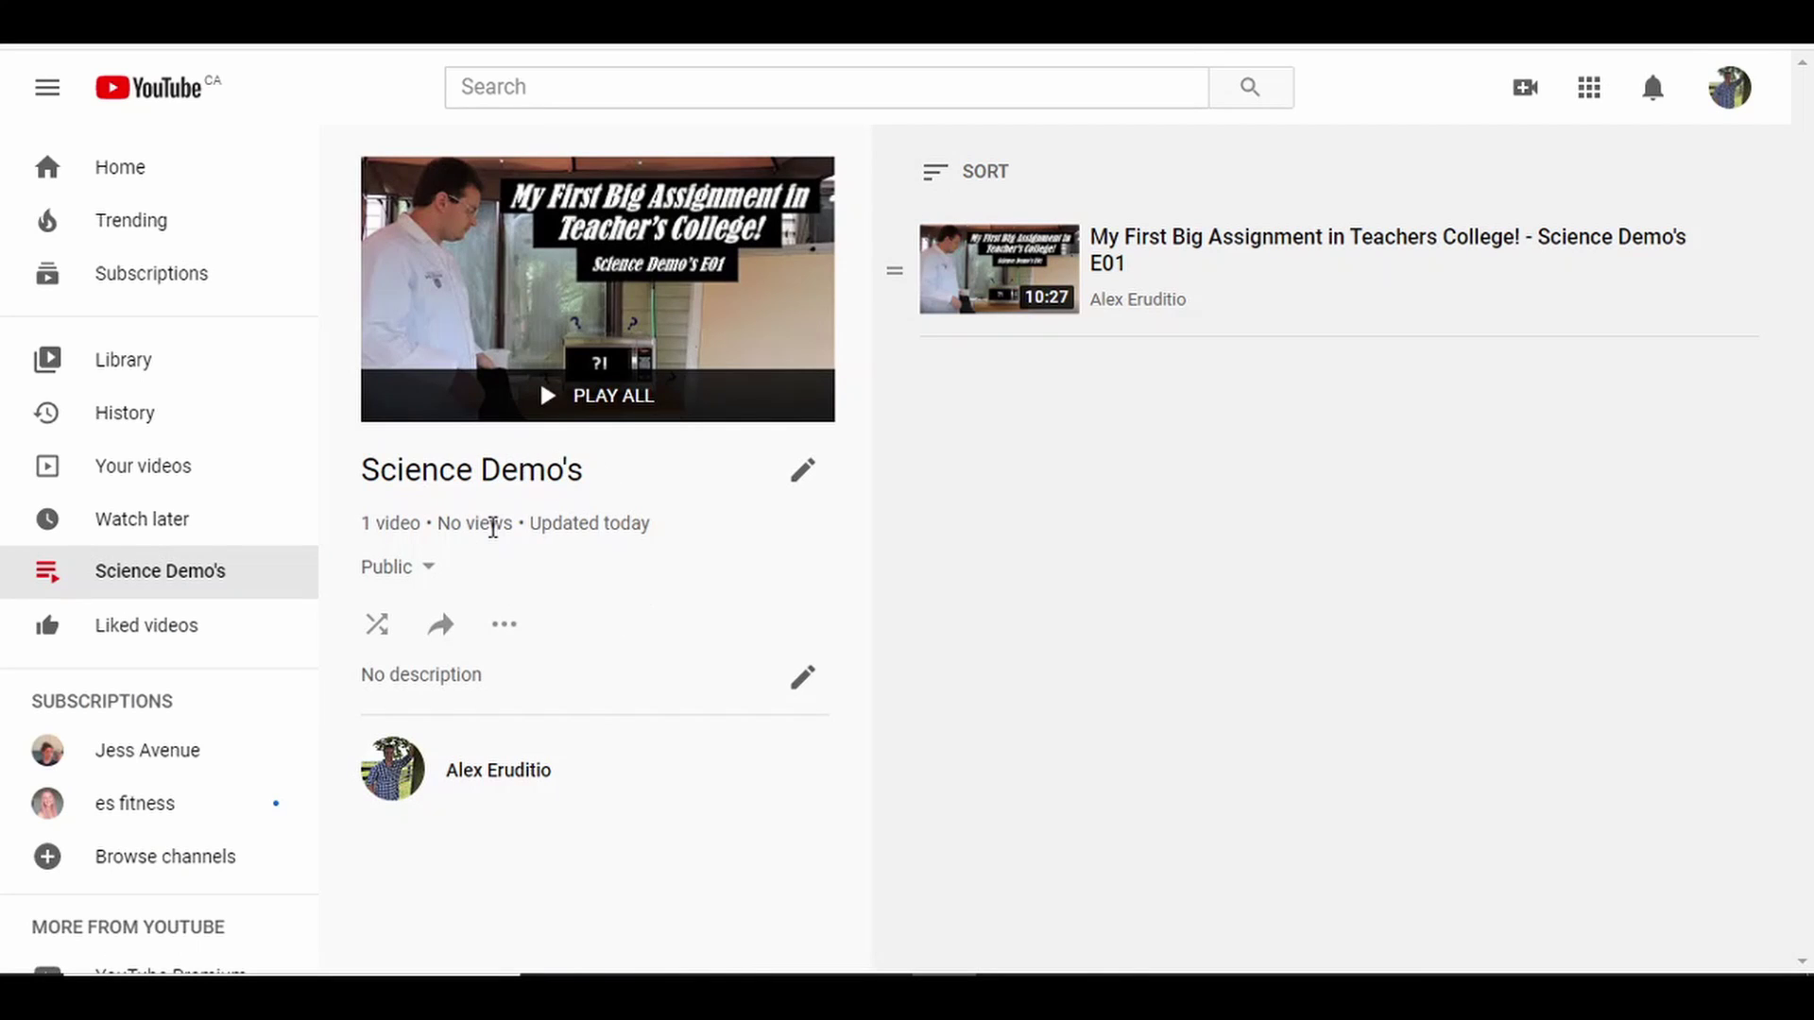
{"action": "left_click_drag", "start_coordinate": [362, 522], "coordinate": [701, 544]}
{"action": "left_click", "coordinate": [702, 545]}
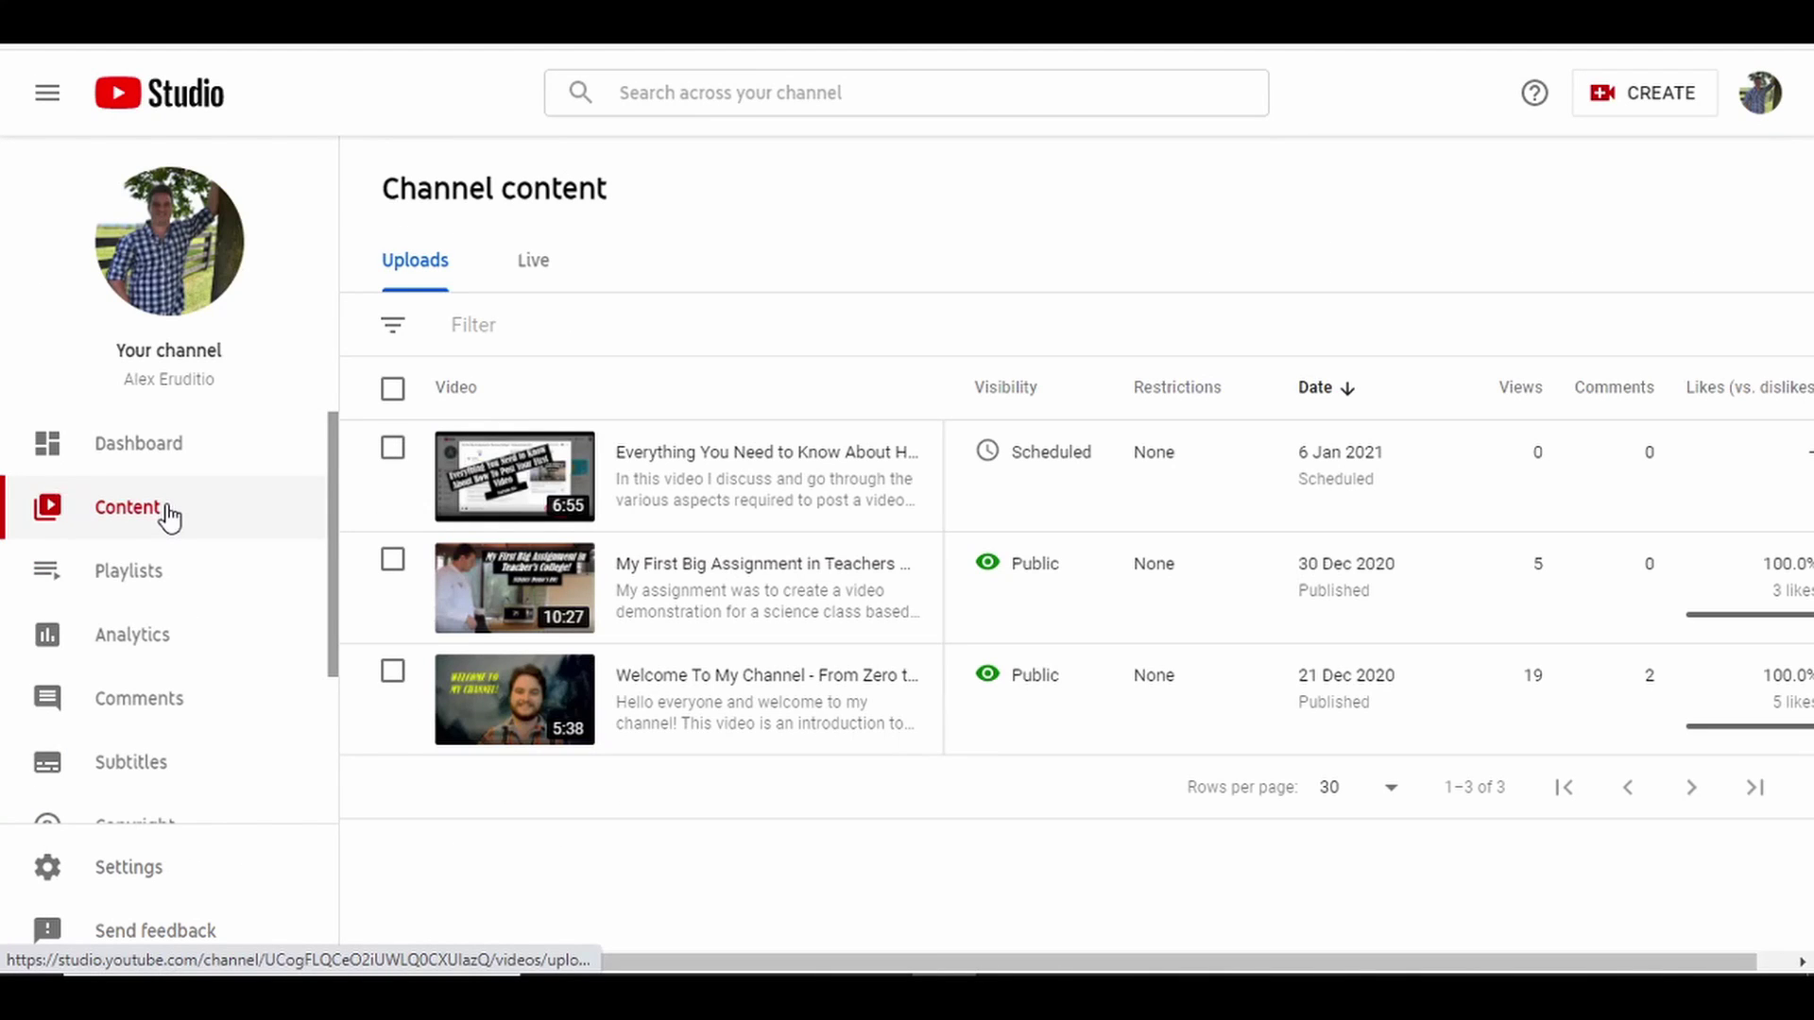
From the details of the scheduled video about posting a first video, create a public playlist titled "Youtube: The Journey" containing it
{"action": "left_click", "coordinate": [644, 475]}
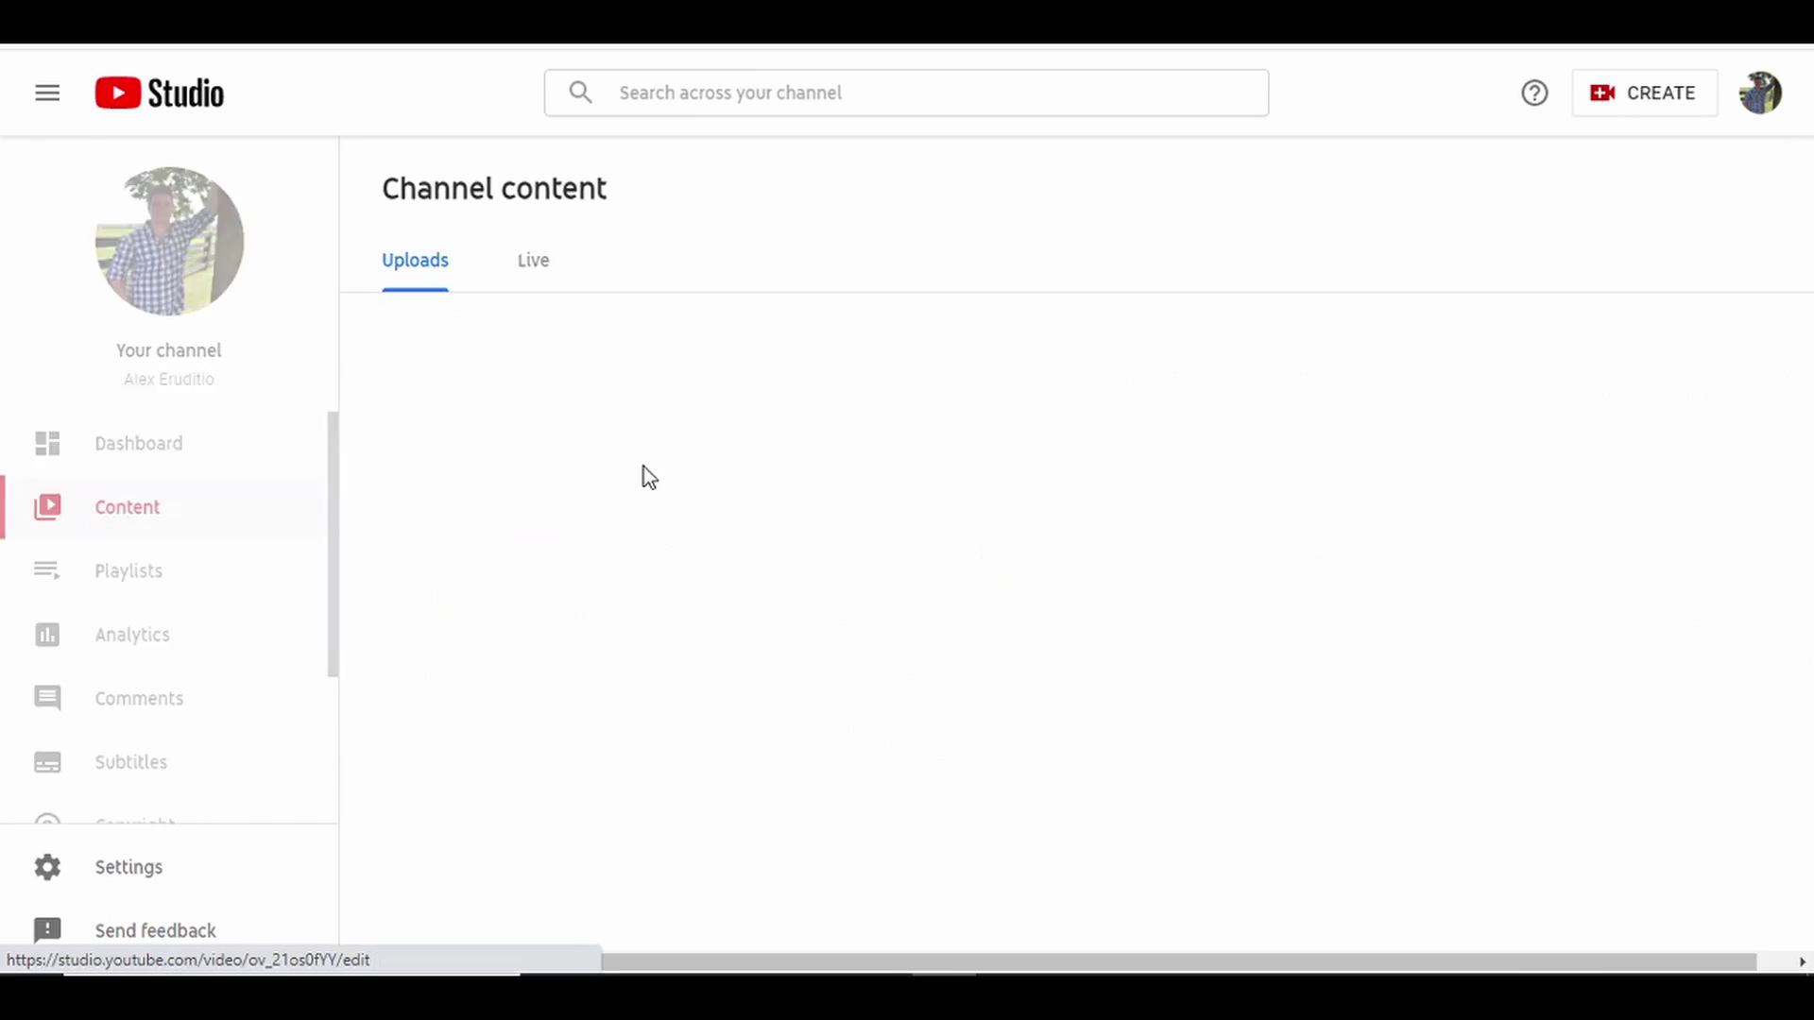
{"action": "scroll", "coordinate": [633, 567], "scroll_direction": "down", "scroll_amount": 7}
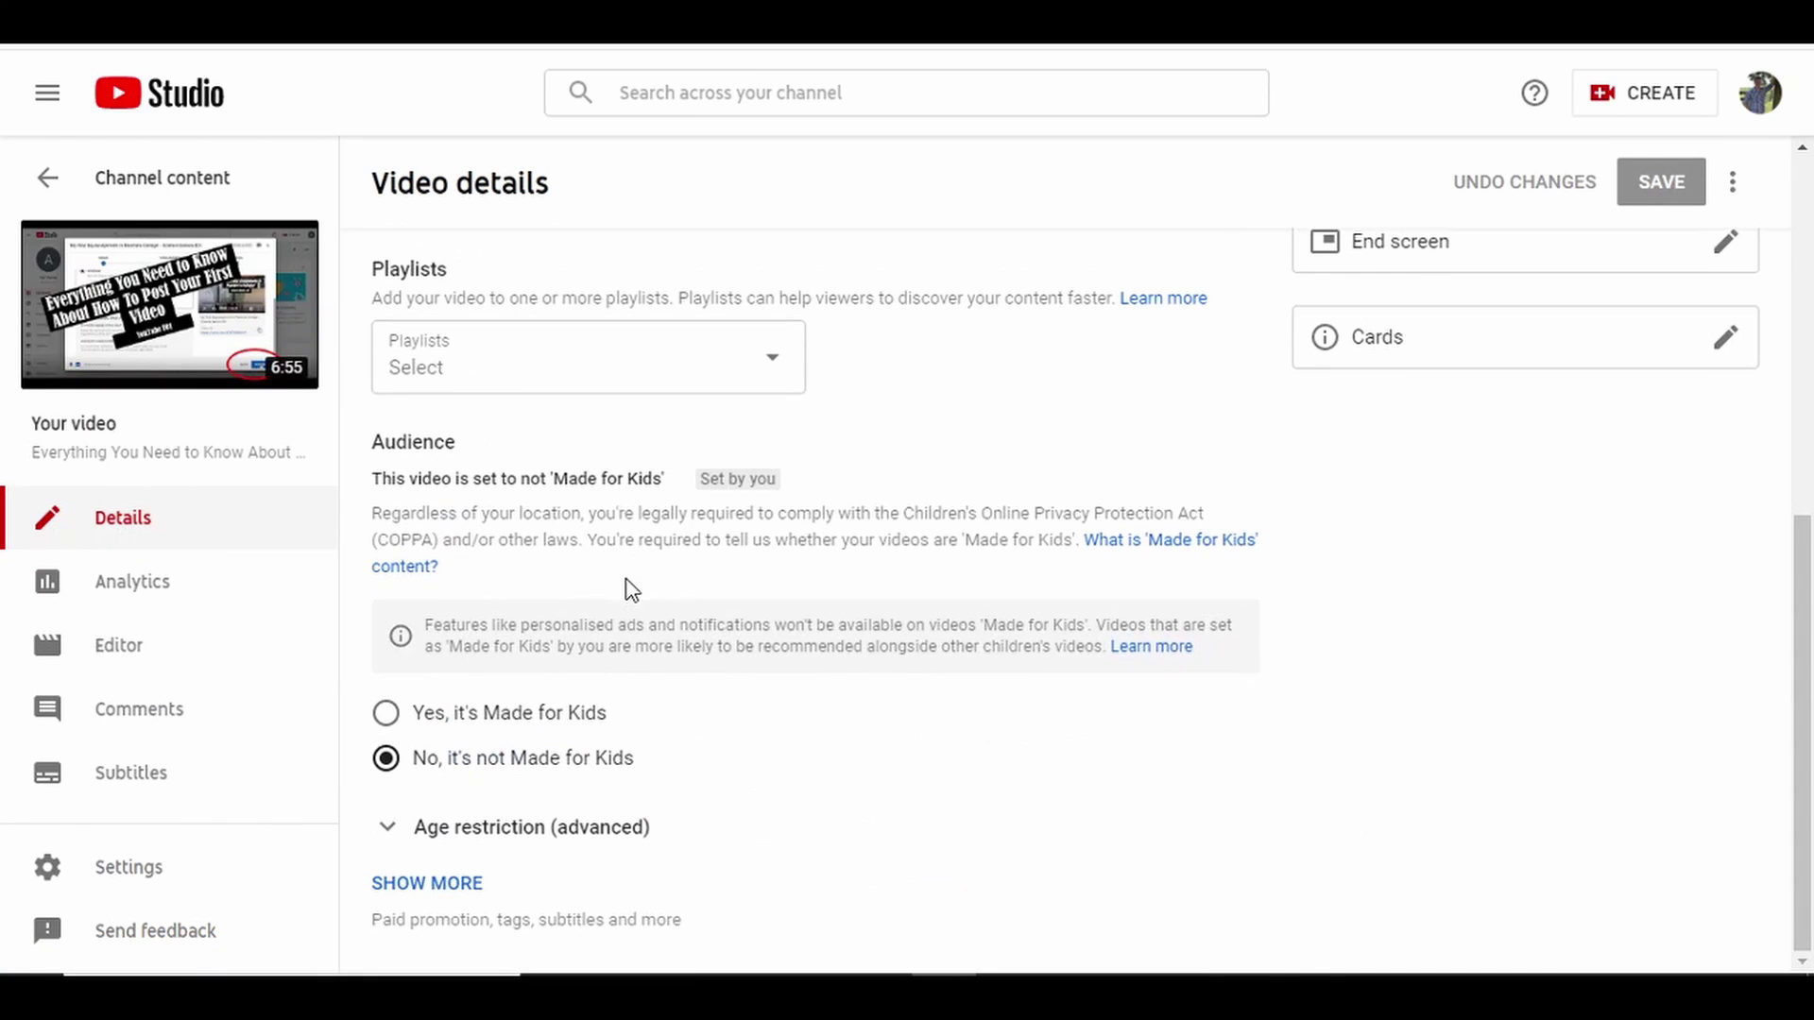
{"action": "left_click", "coordinate": [767, 366]}
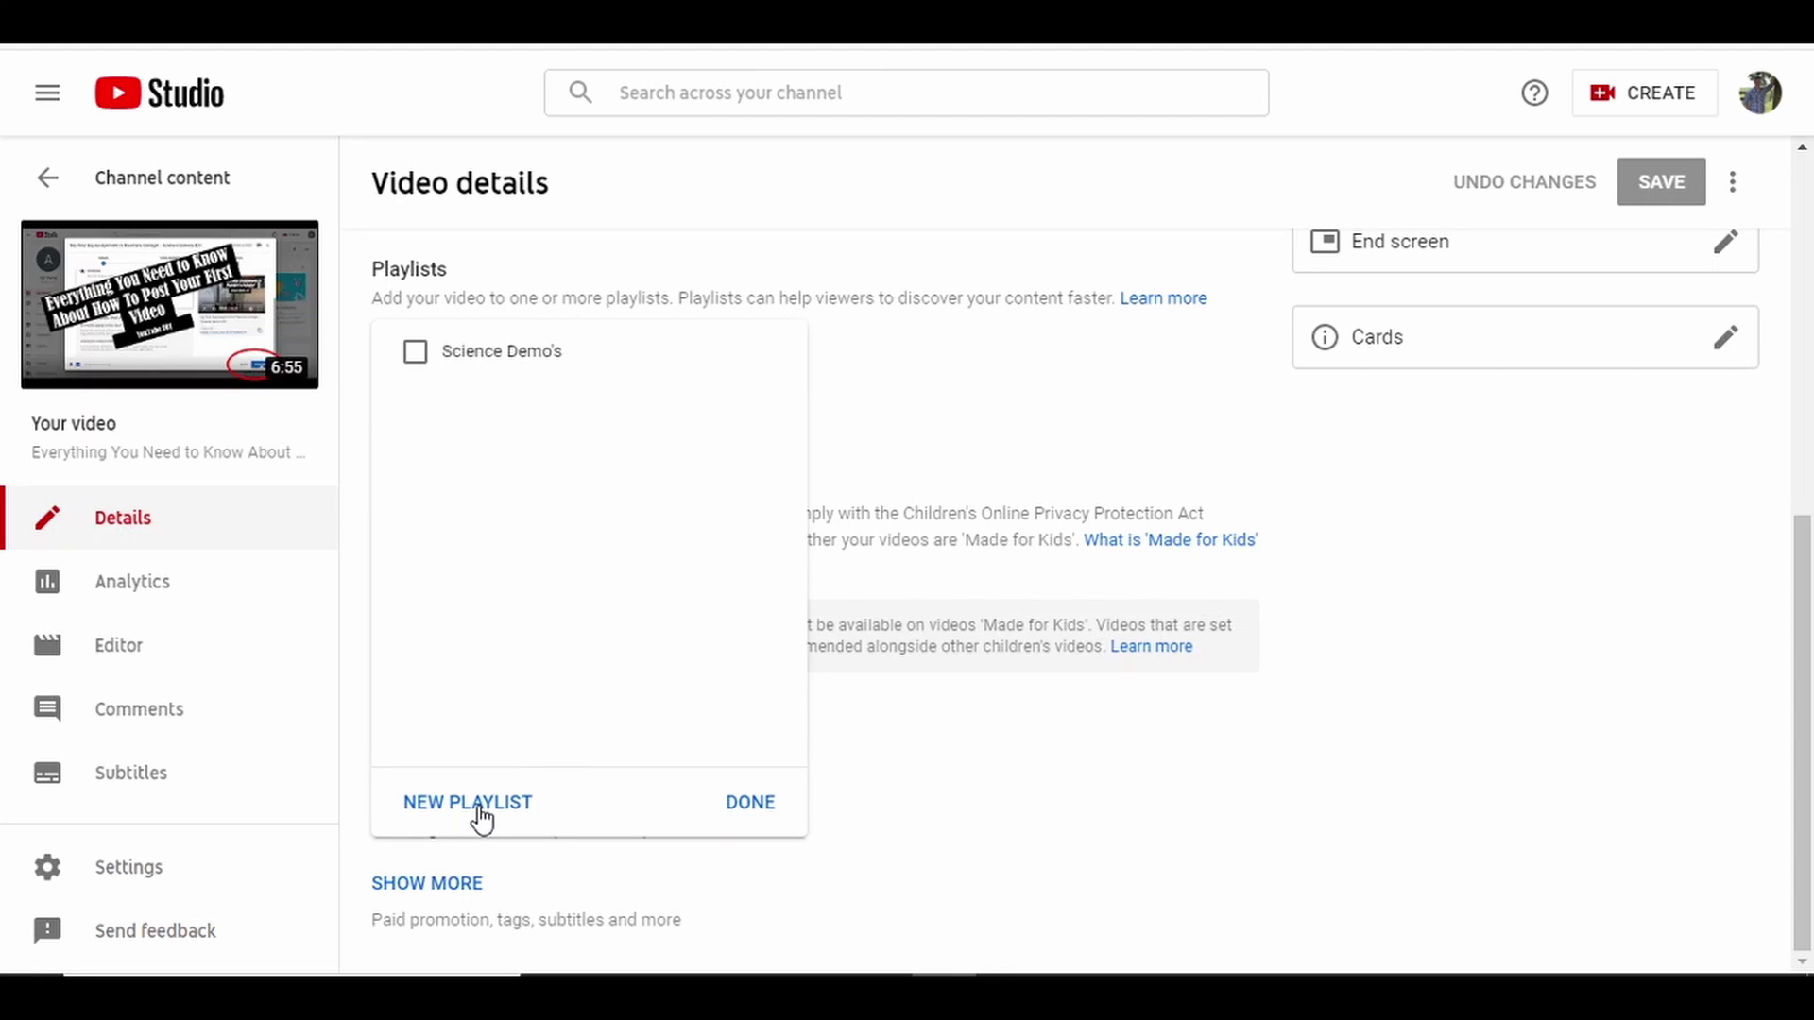
{"action": "left_click", "coordinate": [480, 811]}
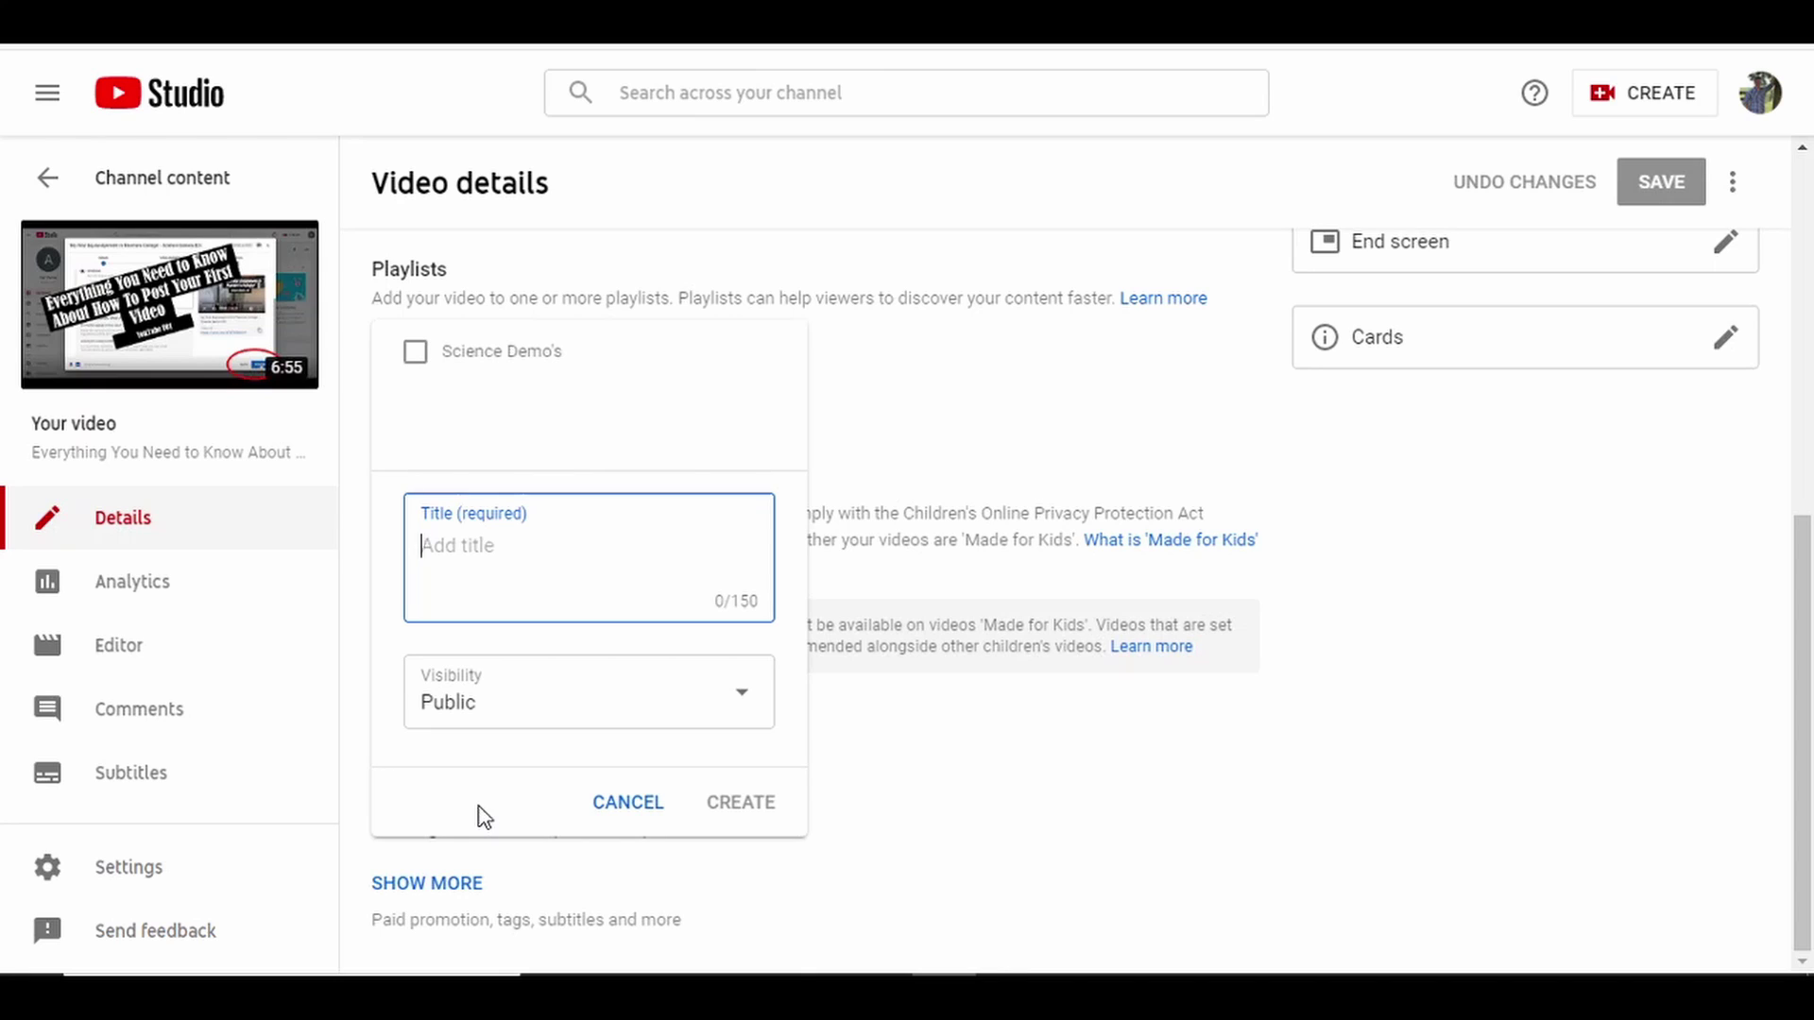
{"action": "type", "text": "Youtube: The Journey"}
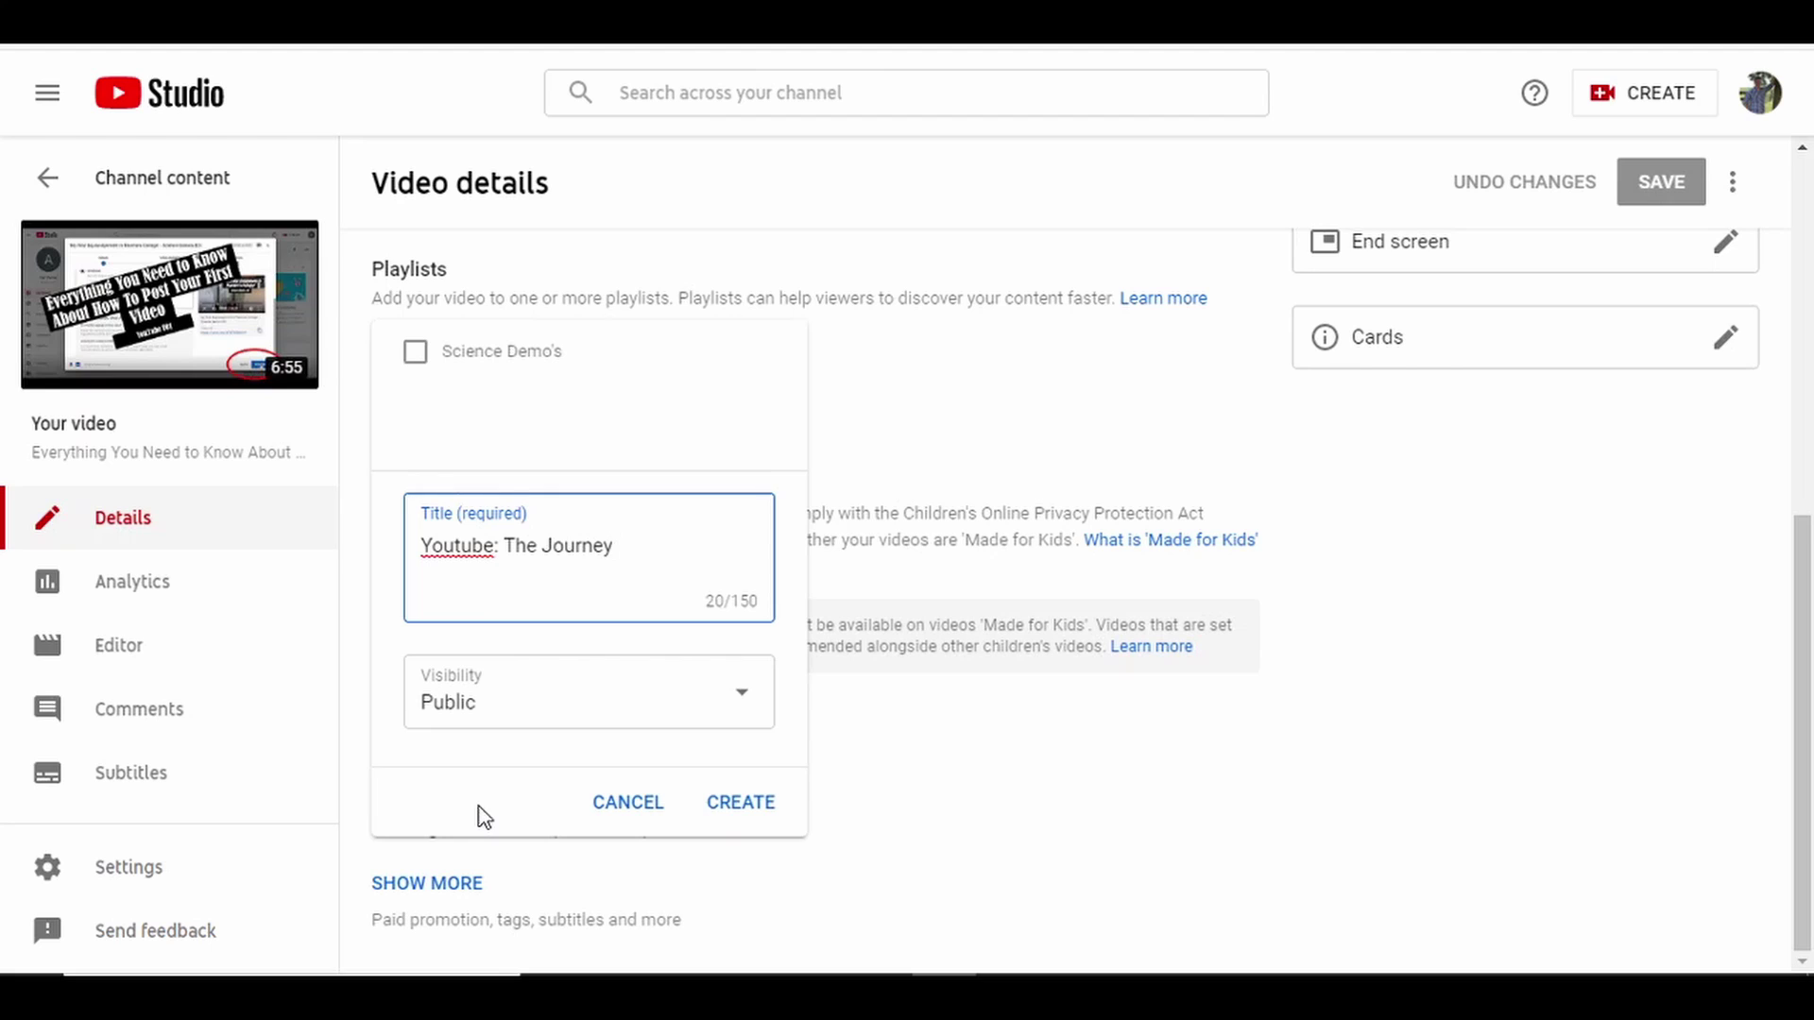
{"action": "left_click", "coordinate": [757, 806]}
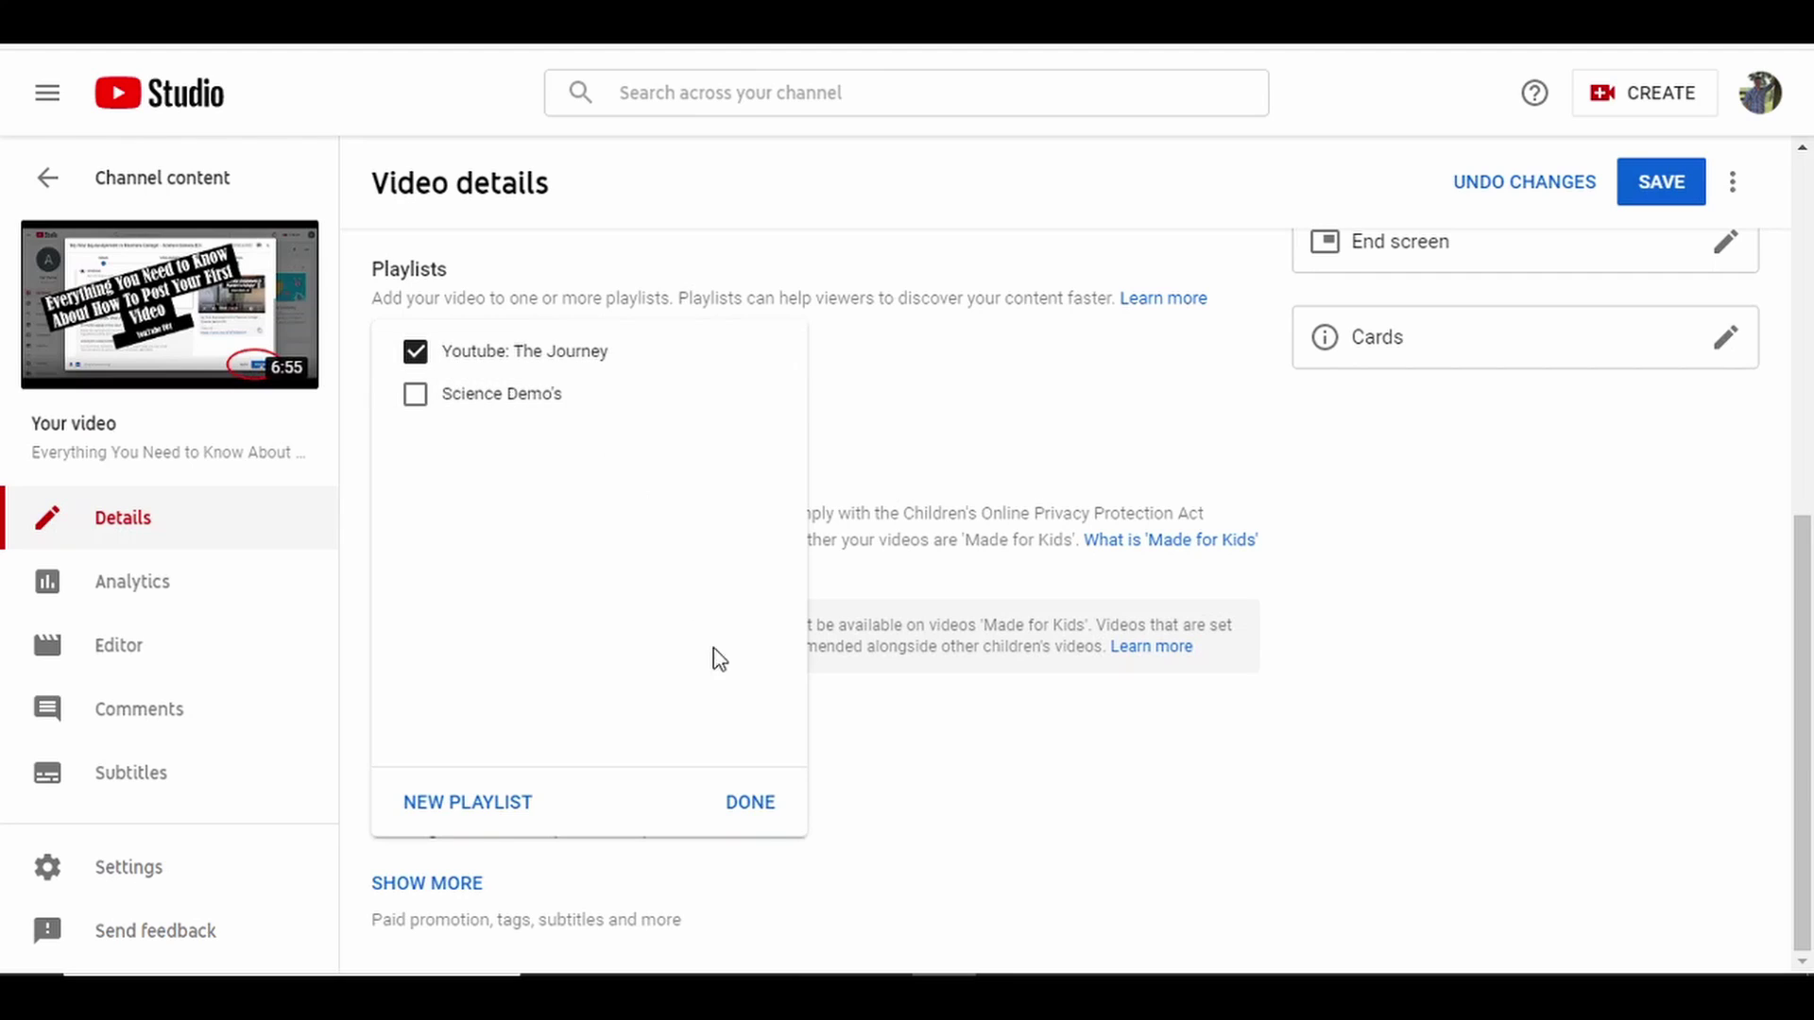
Save the scheduled video's playlist assignment and open the overview of channel playlists
{"action": "left_click", "coordinate": [749, 803]}
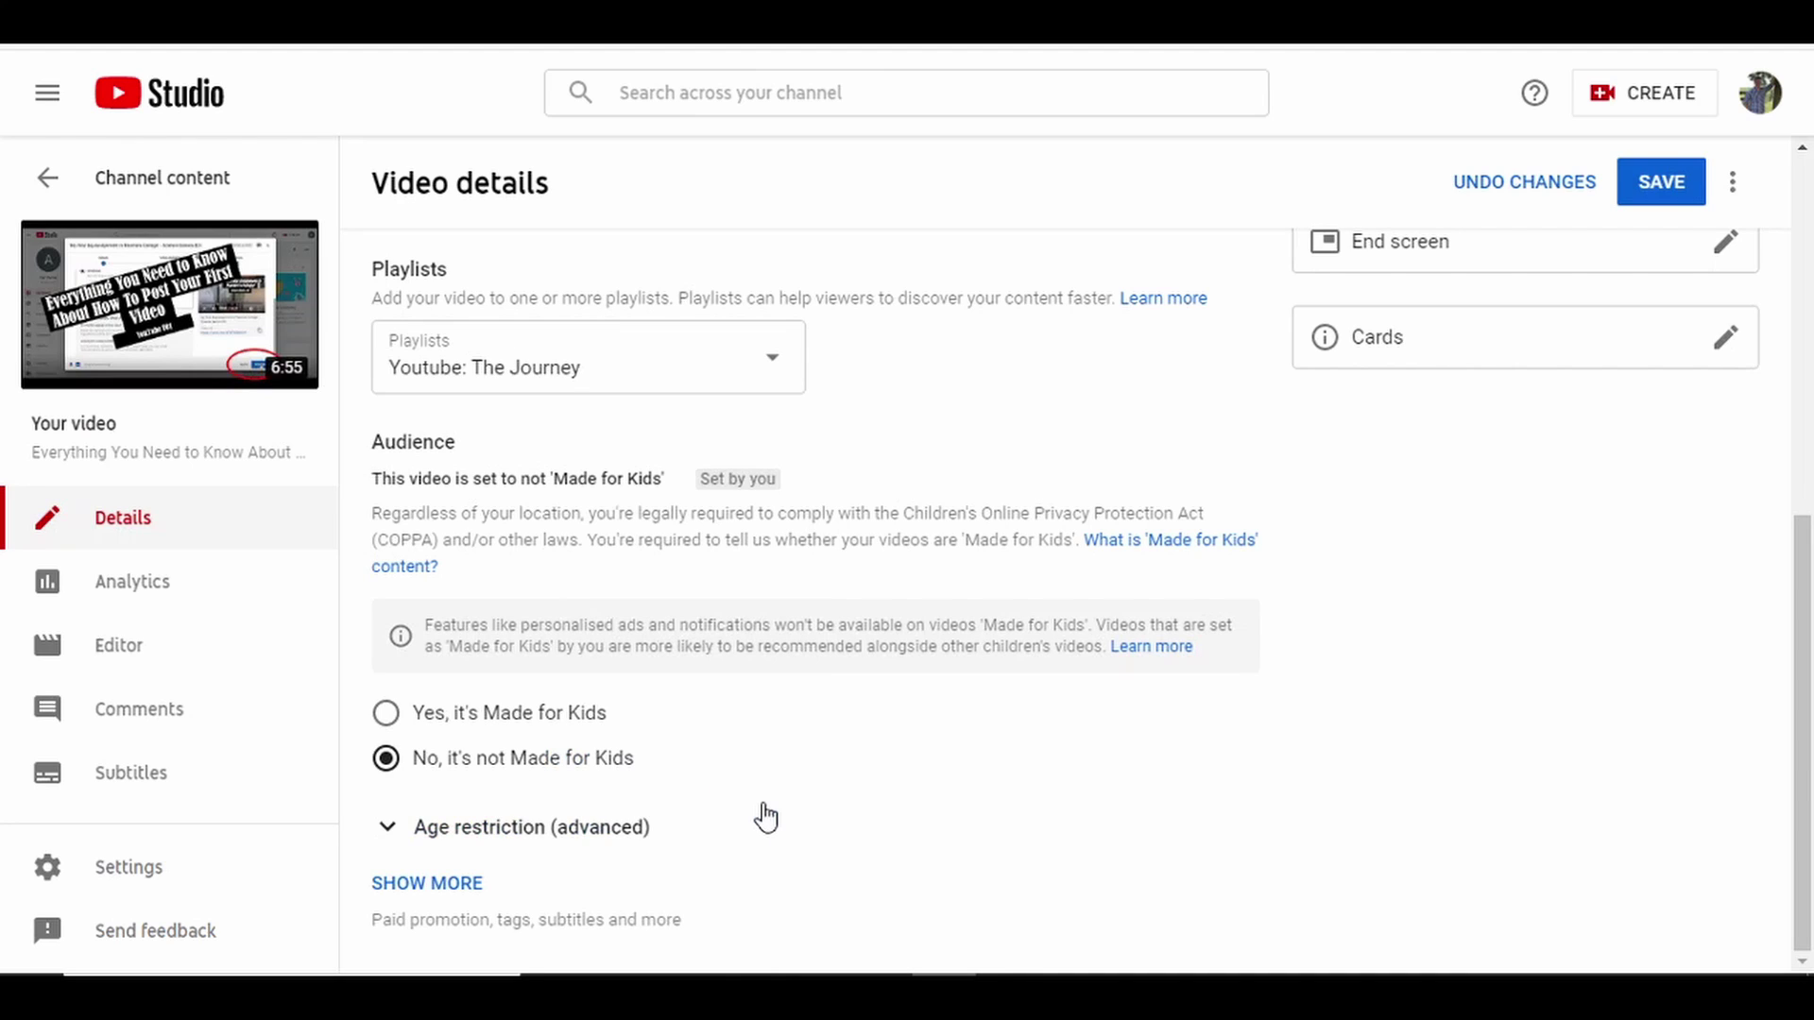
{"action": "left_click", "coordinate": [1668, 188]}
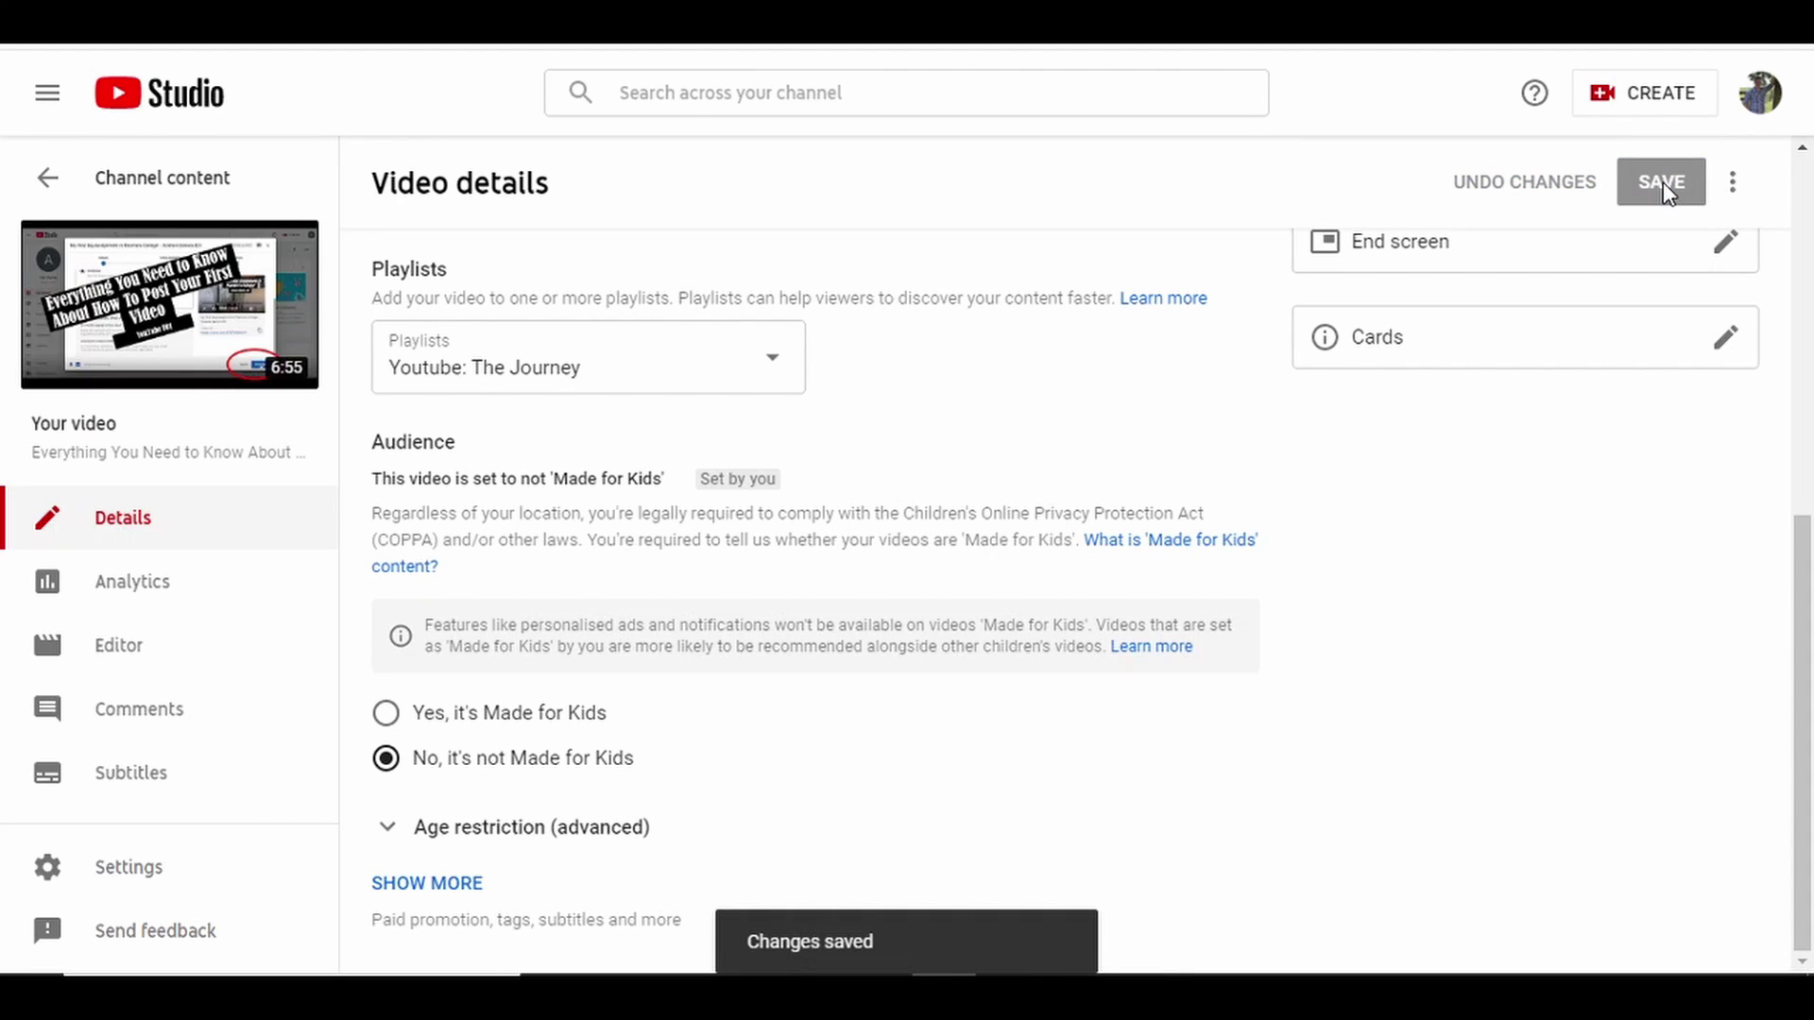
{"action": "left_click", "coordinate": [49, 183]}
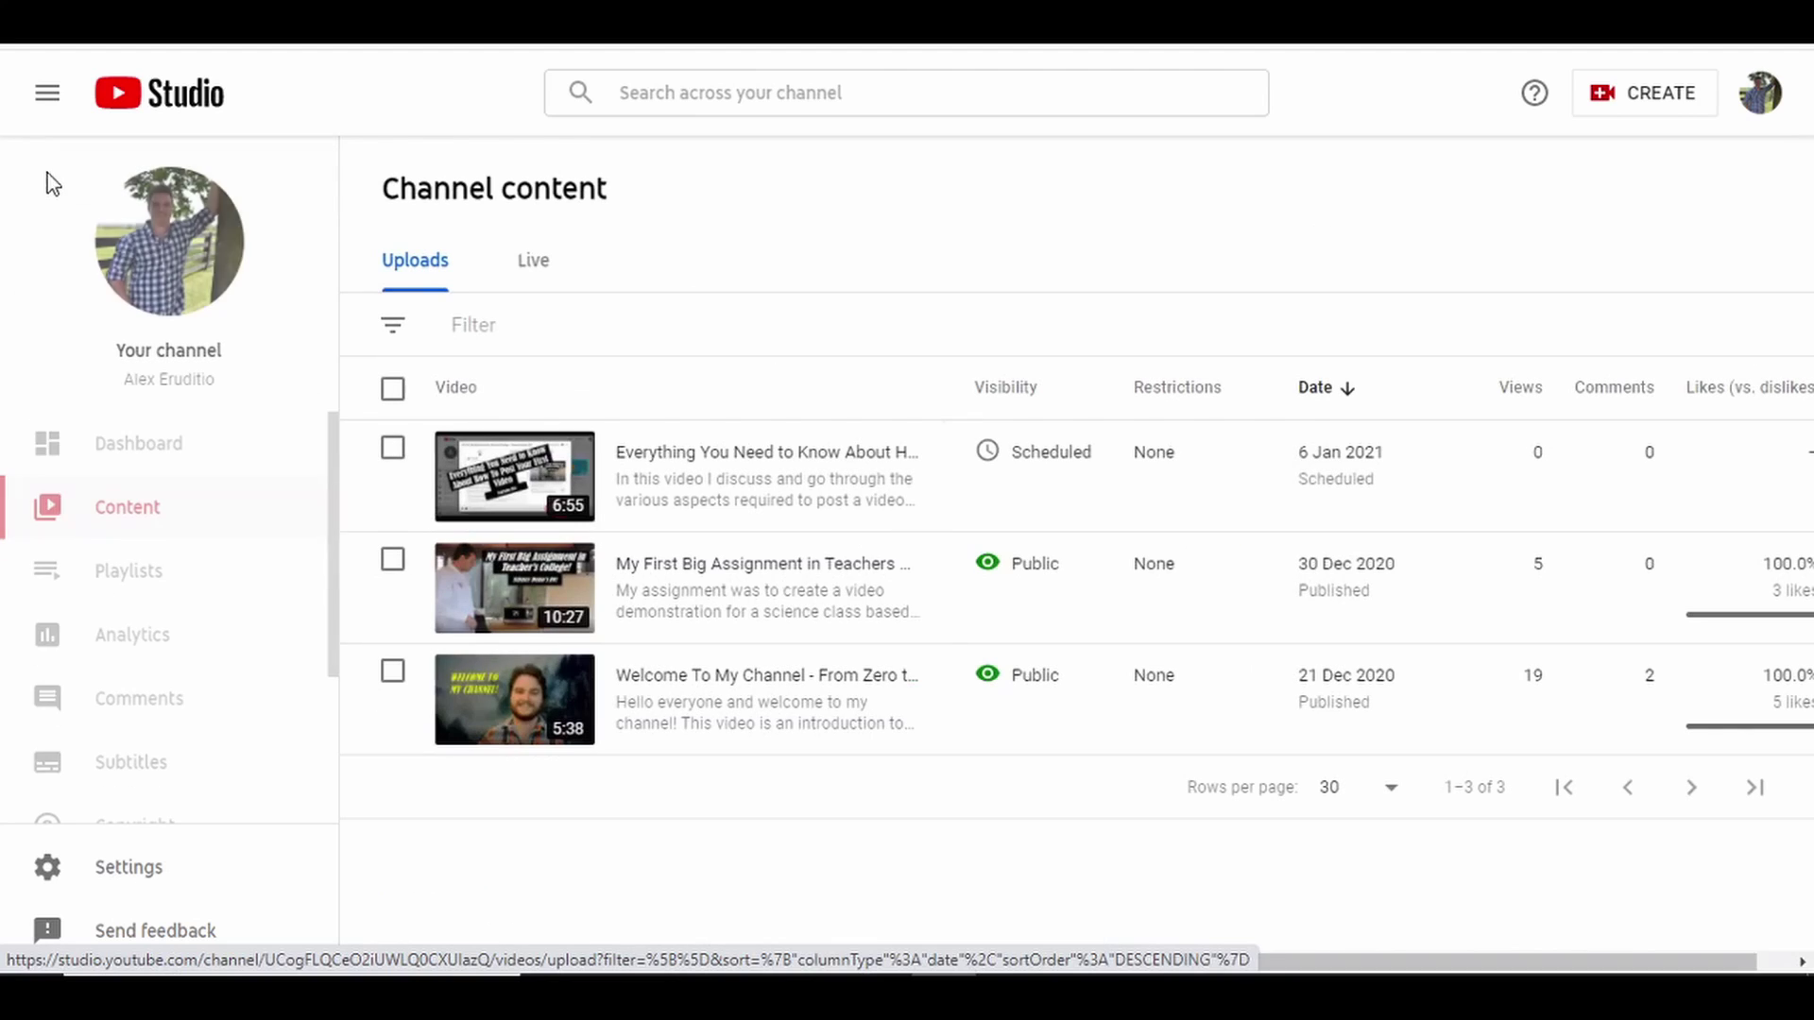
{"action": "left_click", "coordinate": [138, 574]}
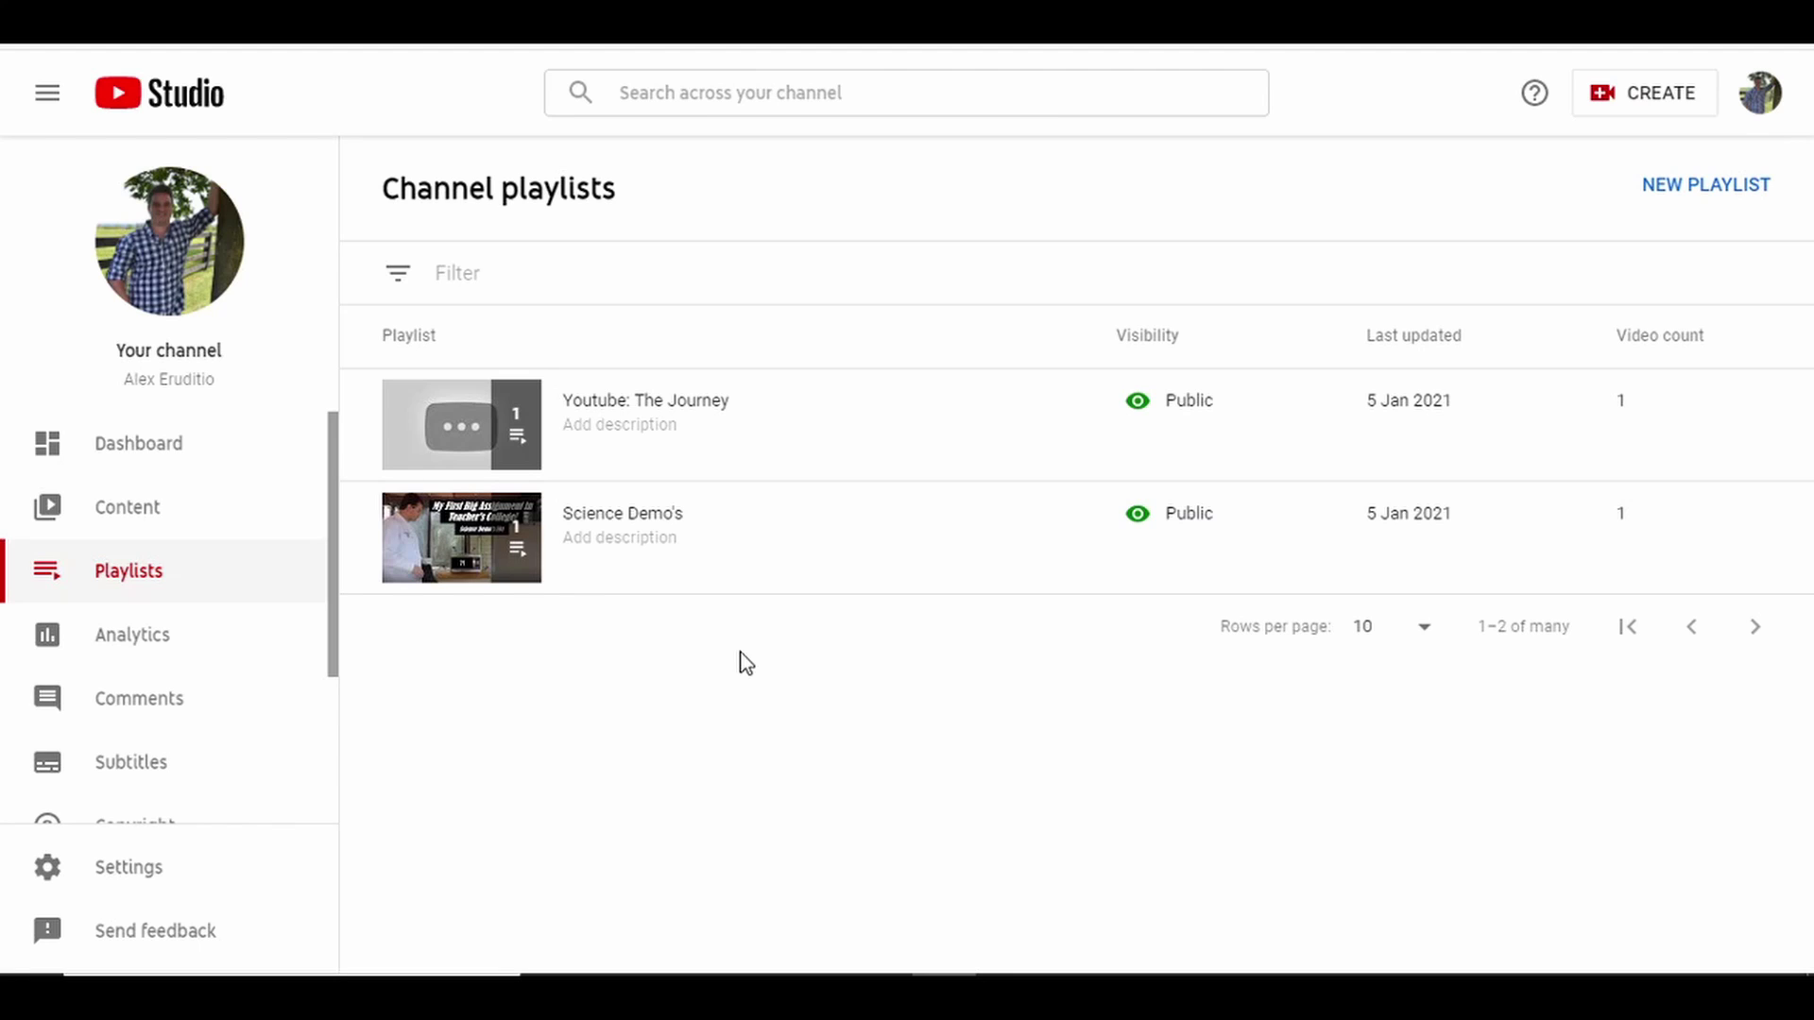
In the channel layout customisation, set "My First Big Assignment in Teachers College!" as the featured video for returning subscribers
{"action": "scroll", "coordinate": [141, 736], "scroll_direction": "down", "scroll_amount": 3}
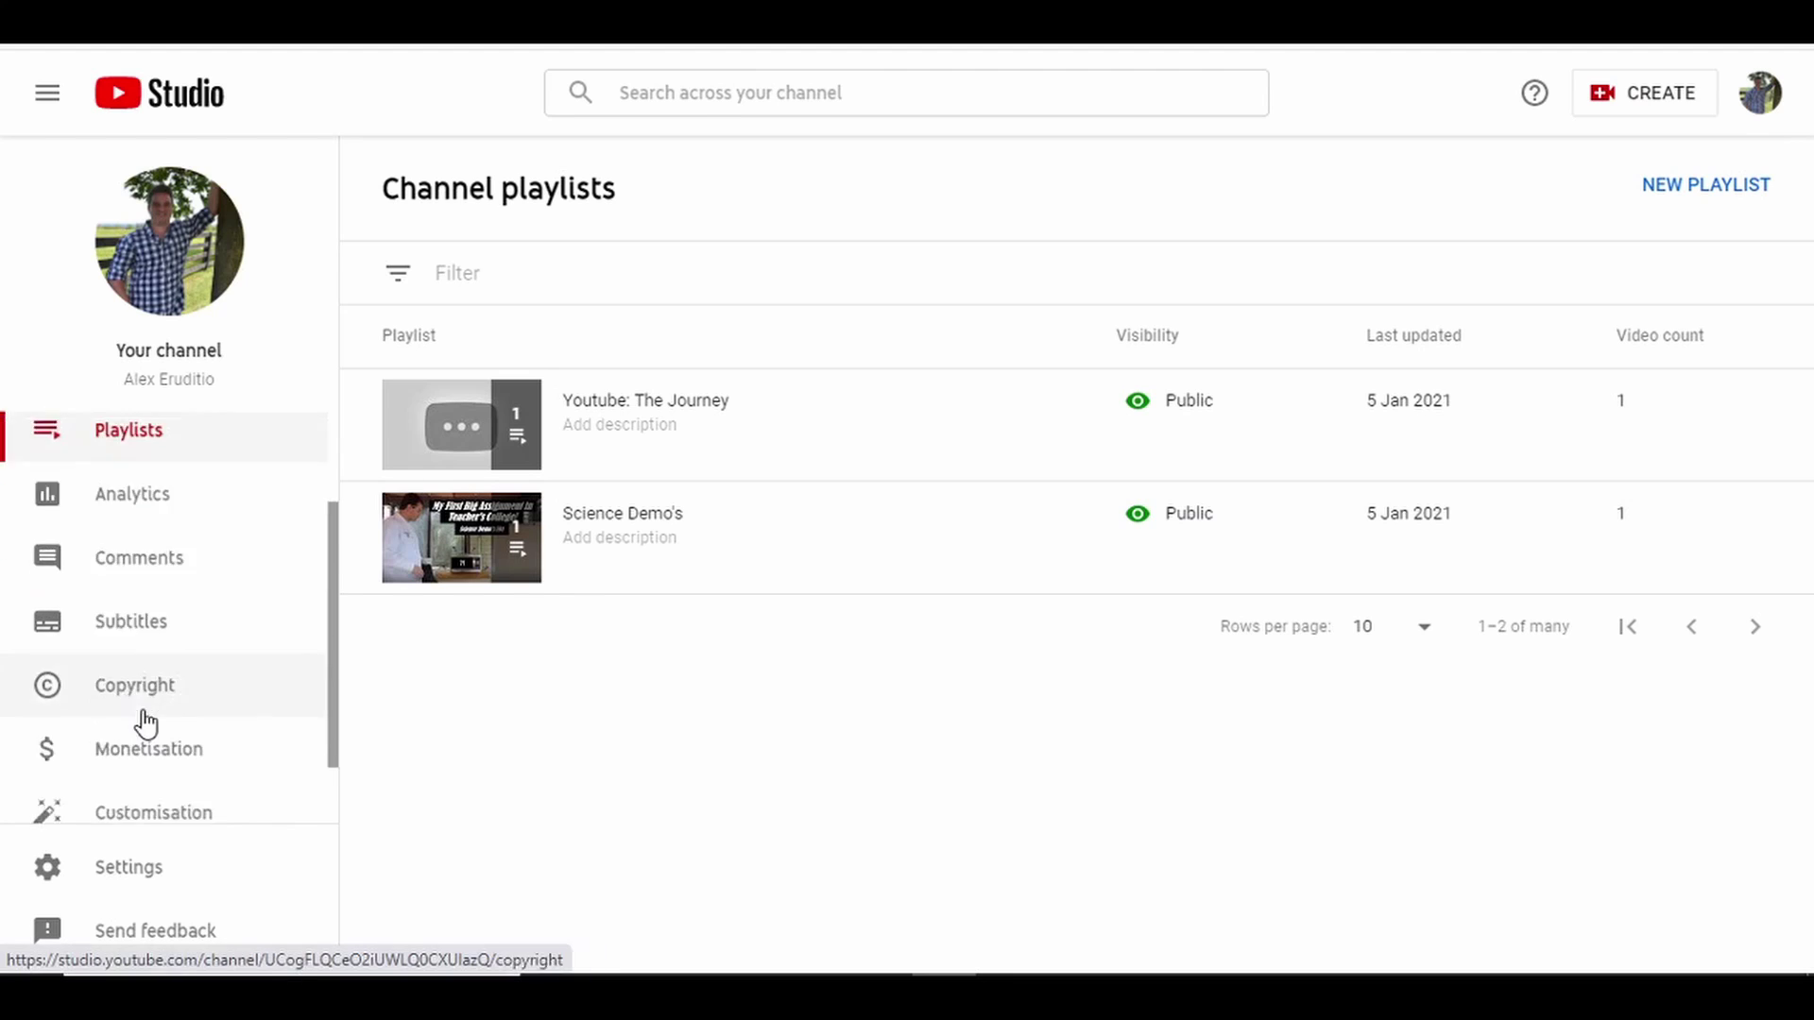
{"action": "left_click", "coordinate": [151, 735]}
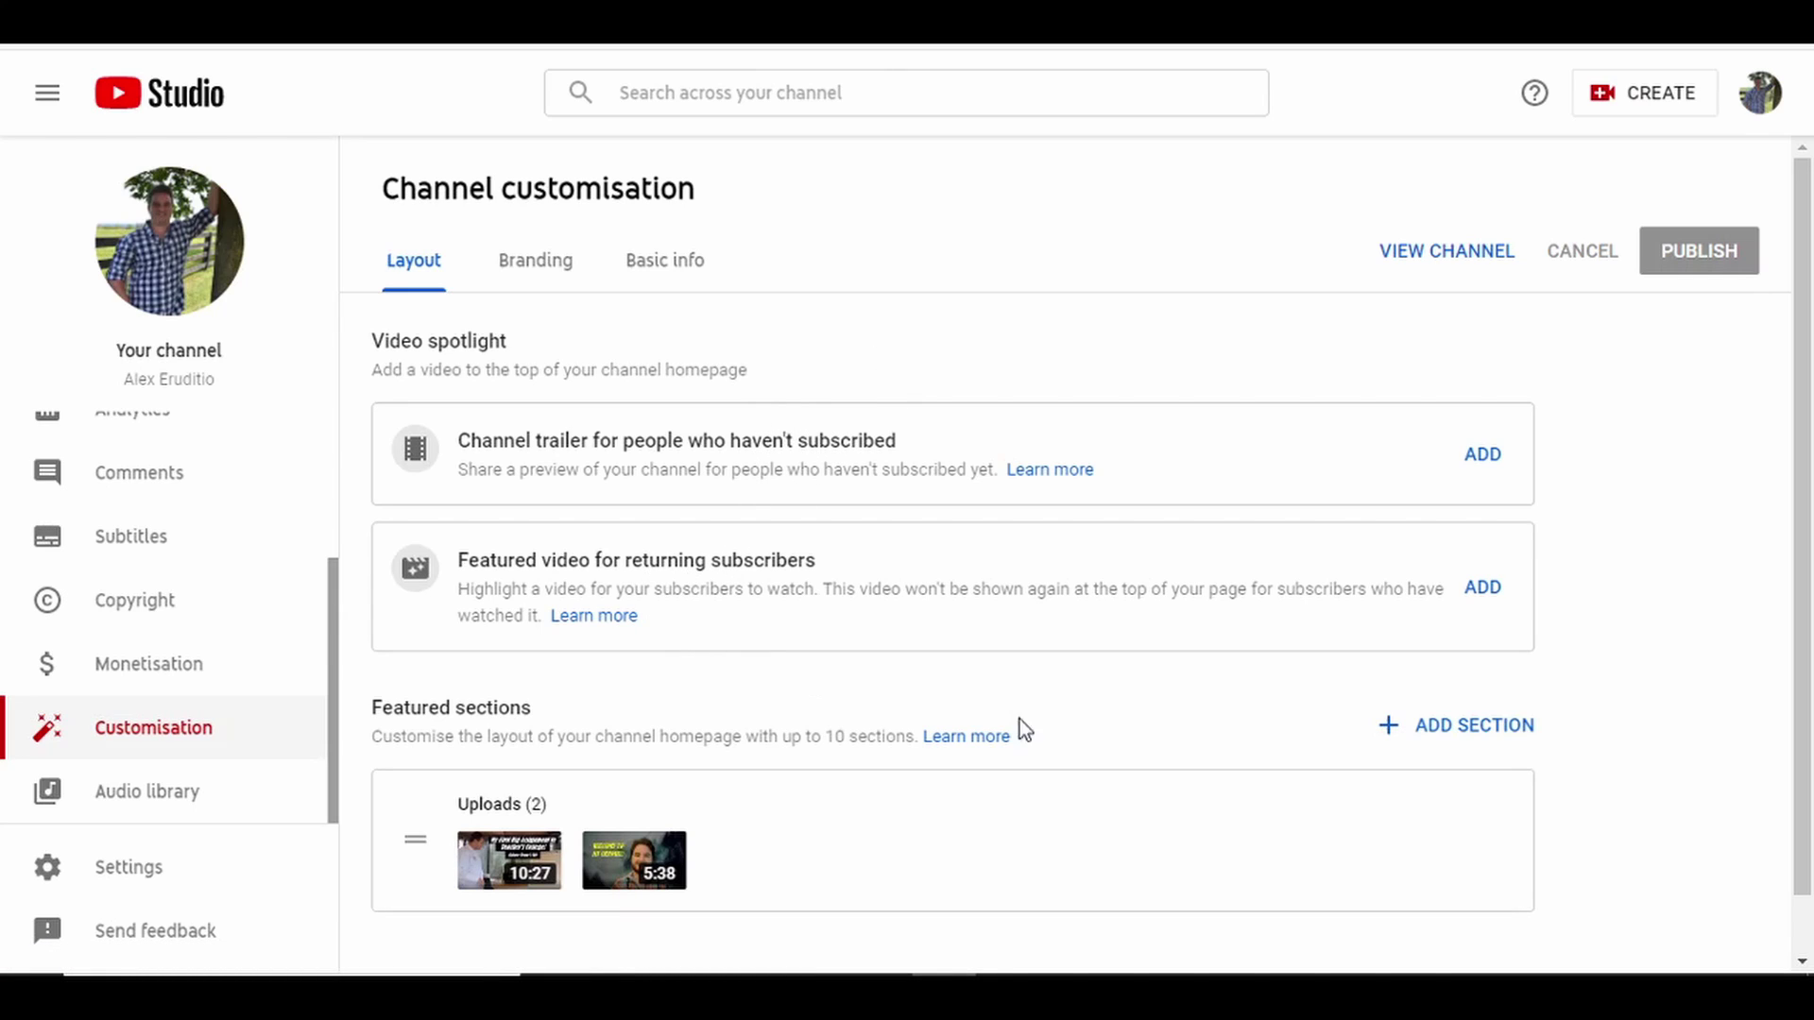
{"action": "left_click", "coordinate": [1420, 732]}
{"action": "left_click", "coordinate": [1483, 588]}
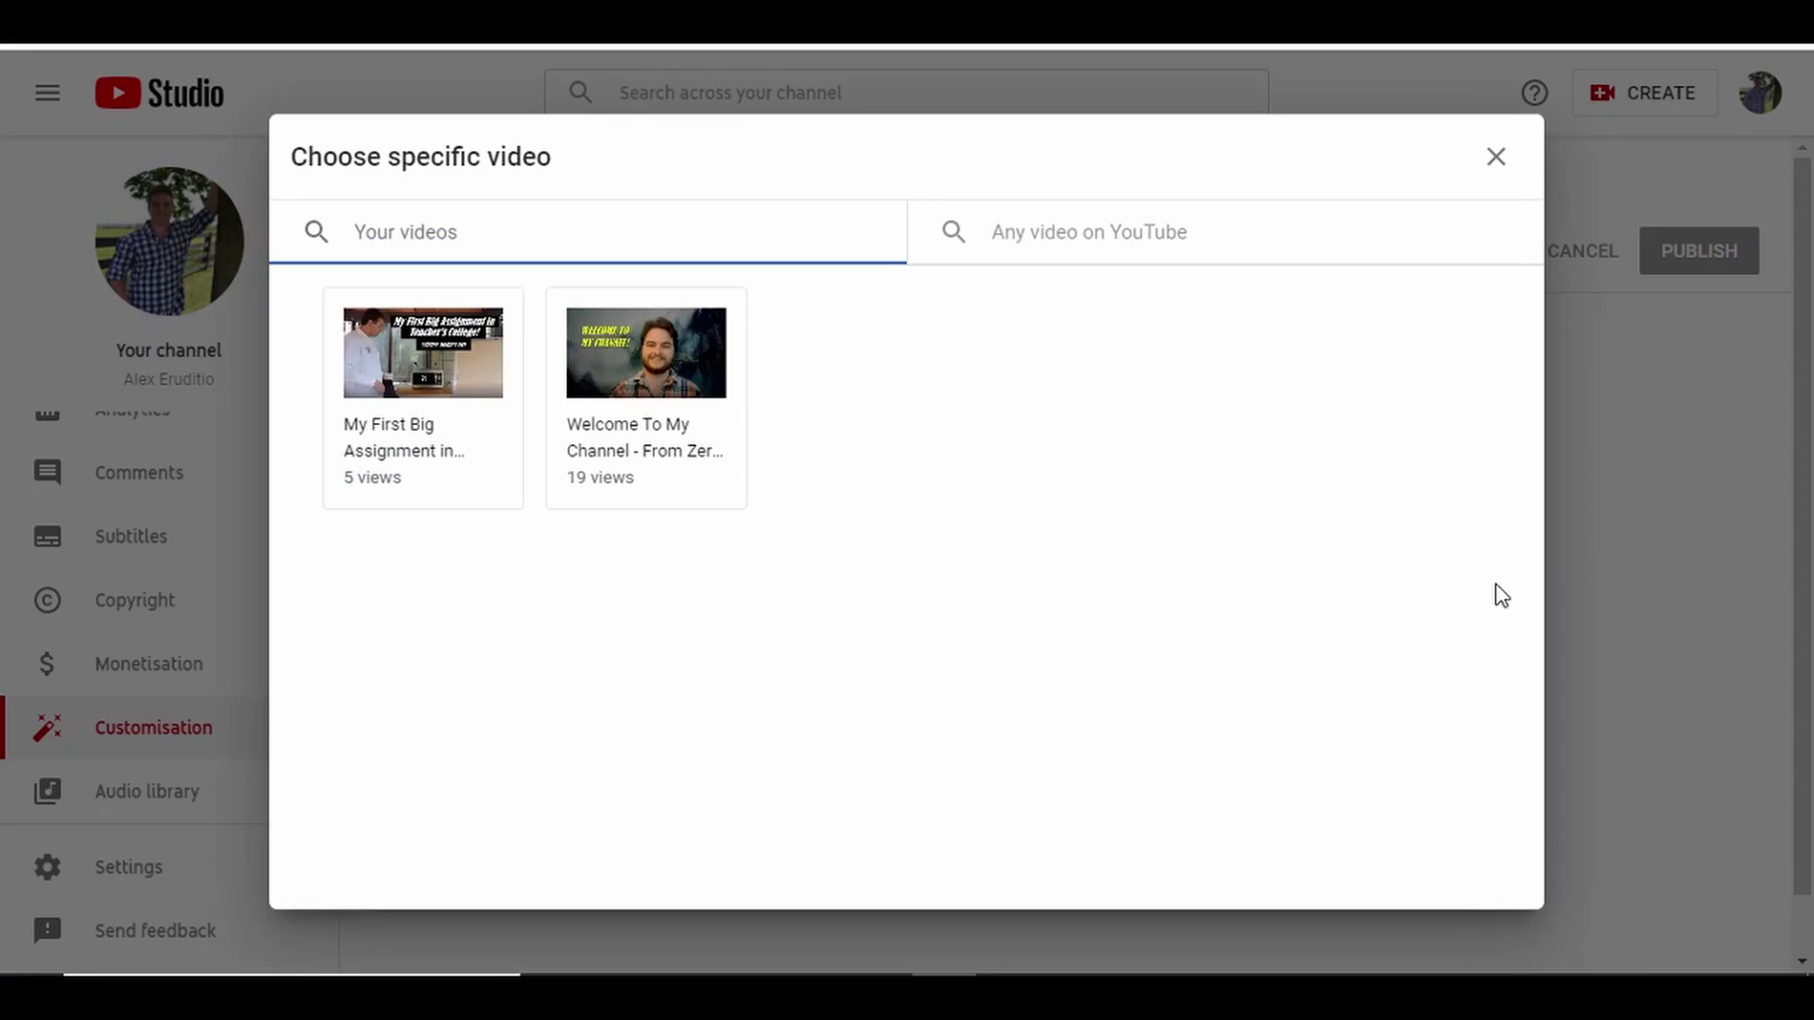
{"action": "left_click", "coordinate": [406, 396]}
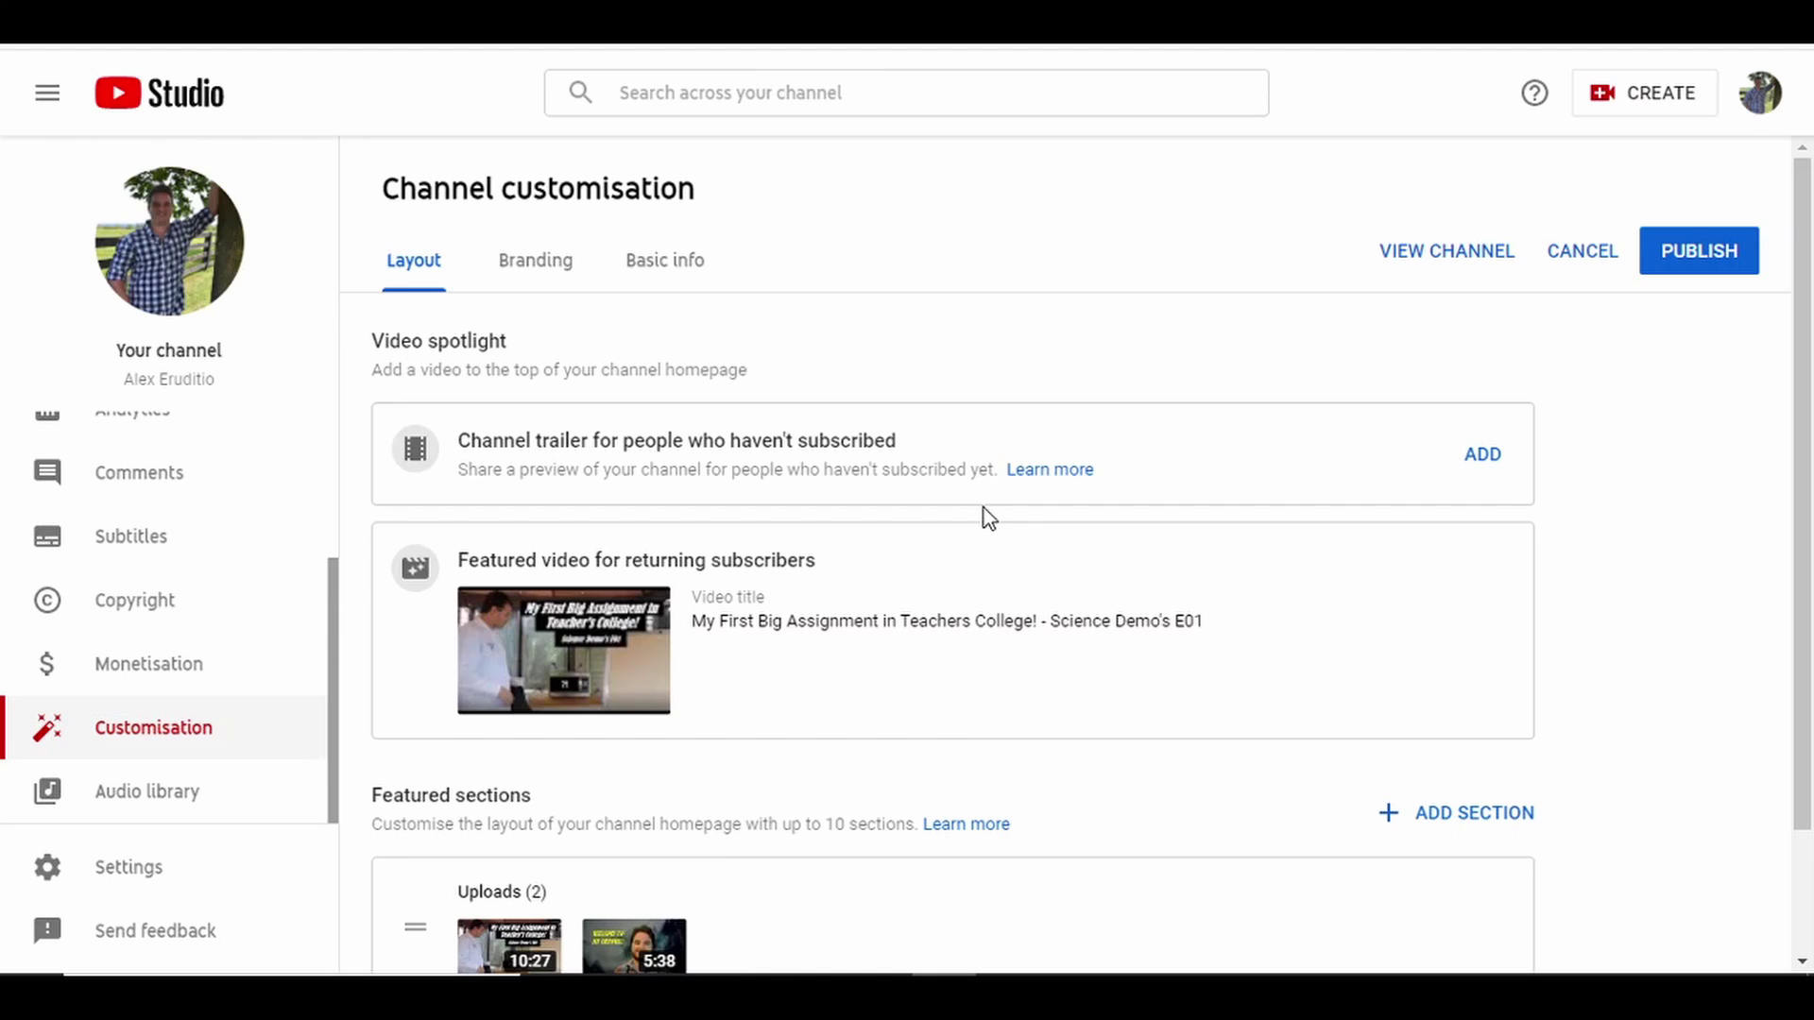
Add a single-playlist section for Science Demo's to the channel homepage's featured sections
{"action": "scroll", "coordinate": [852, 757], "scroll_direction": "down", "scroll_amount": 2}
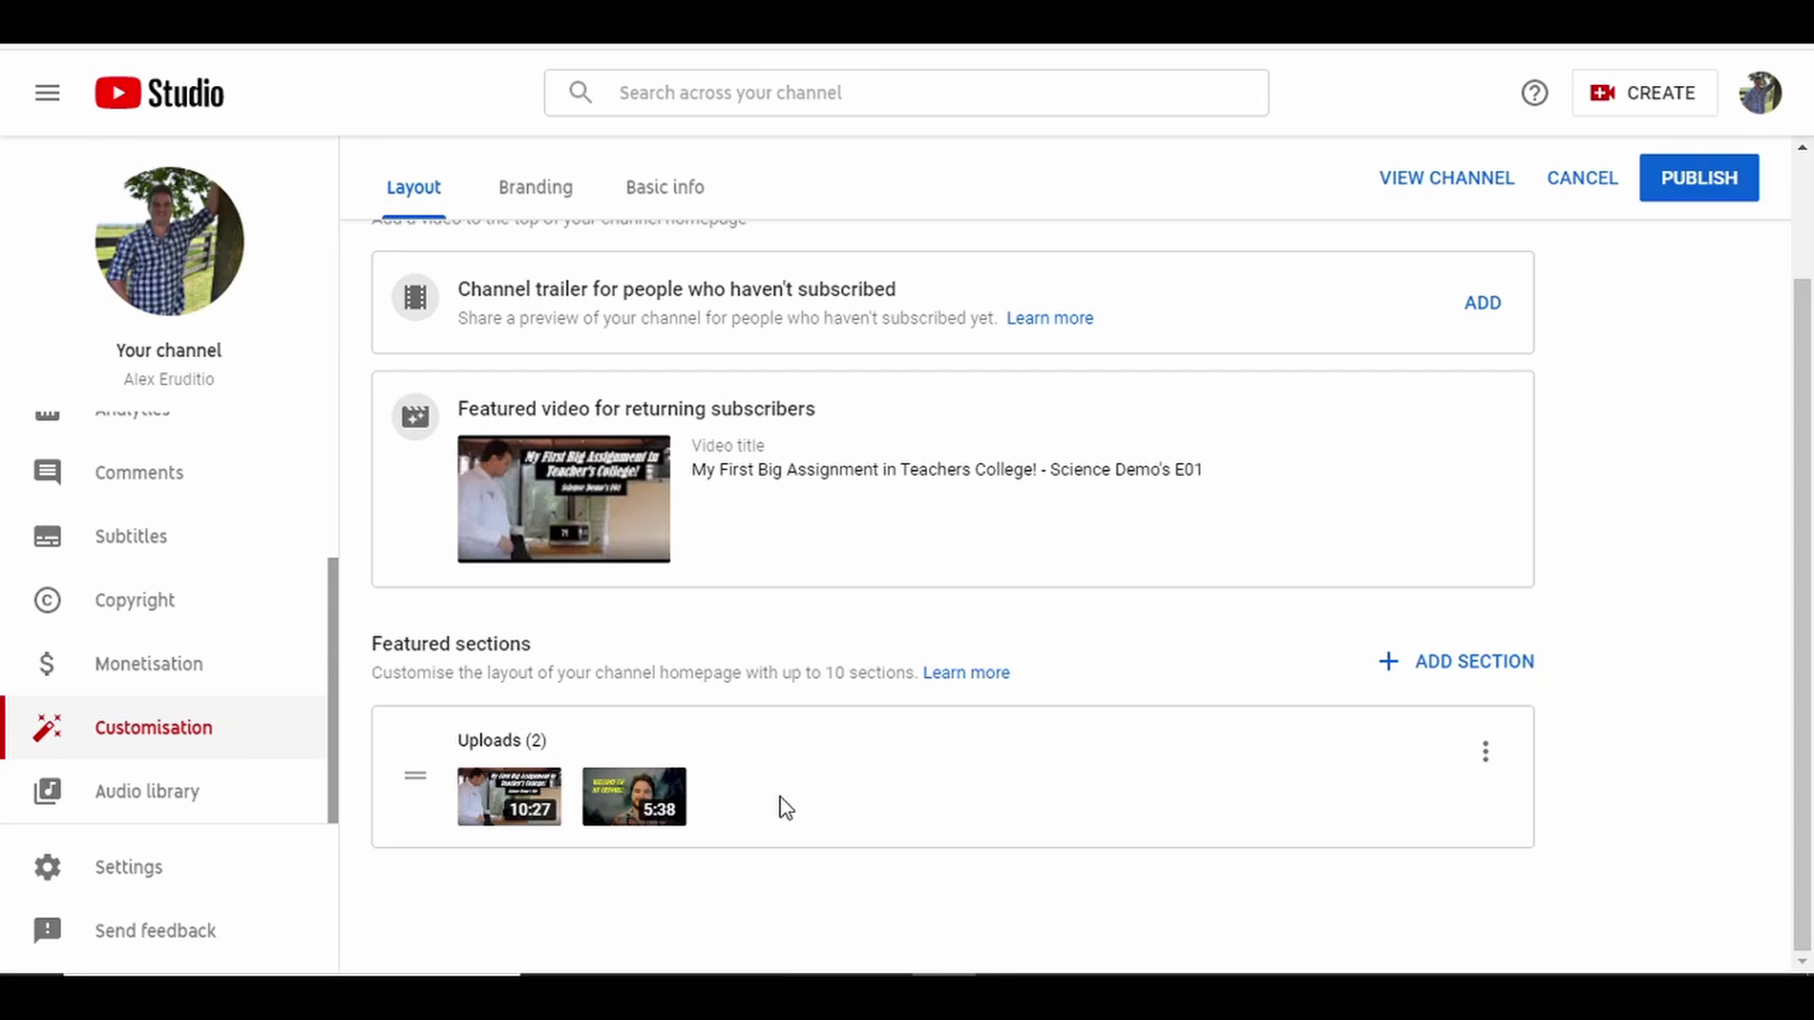
{"action": "left_click", "coordinate": [1437, 666]}
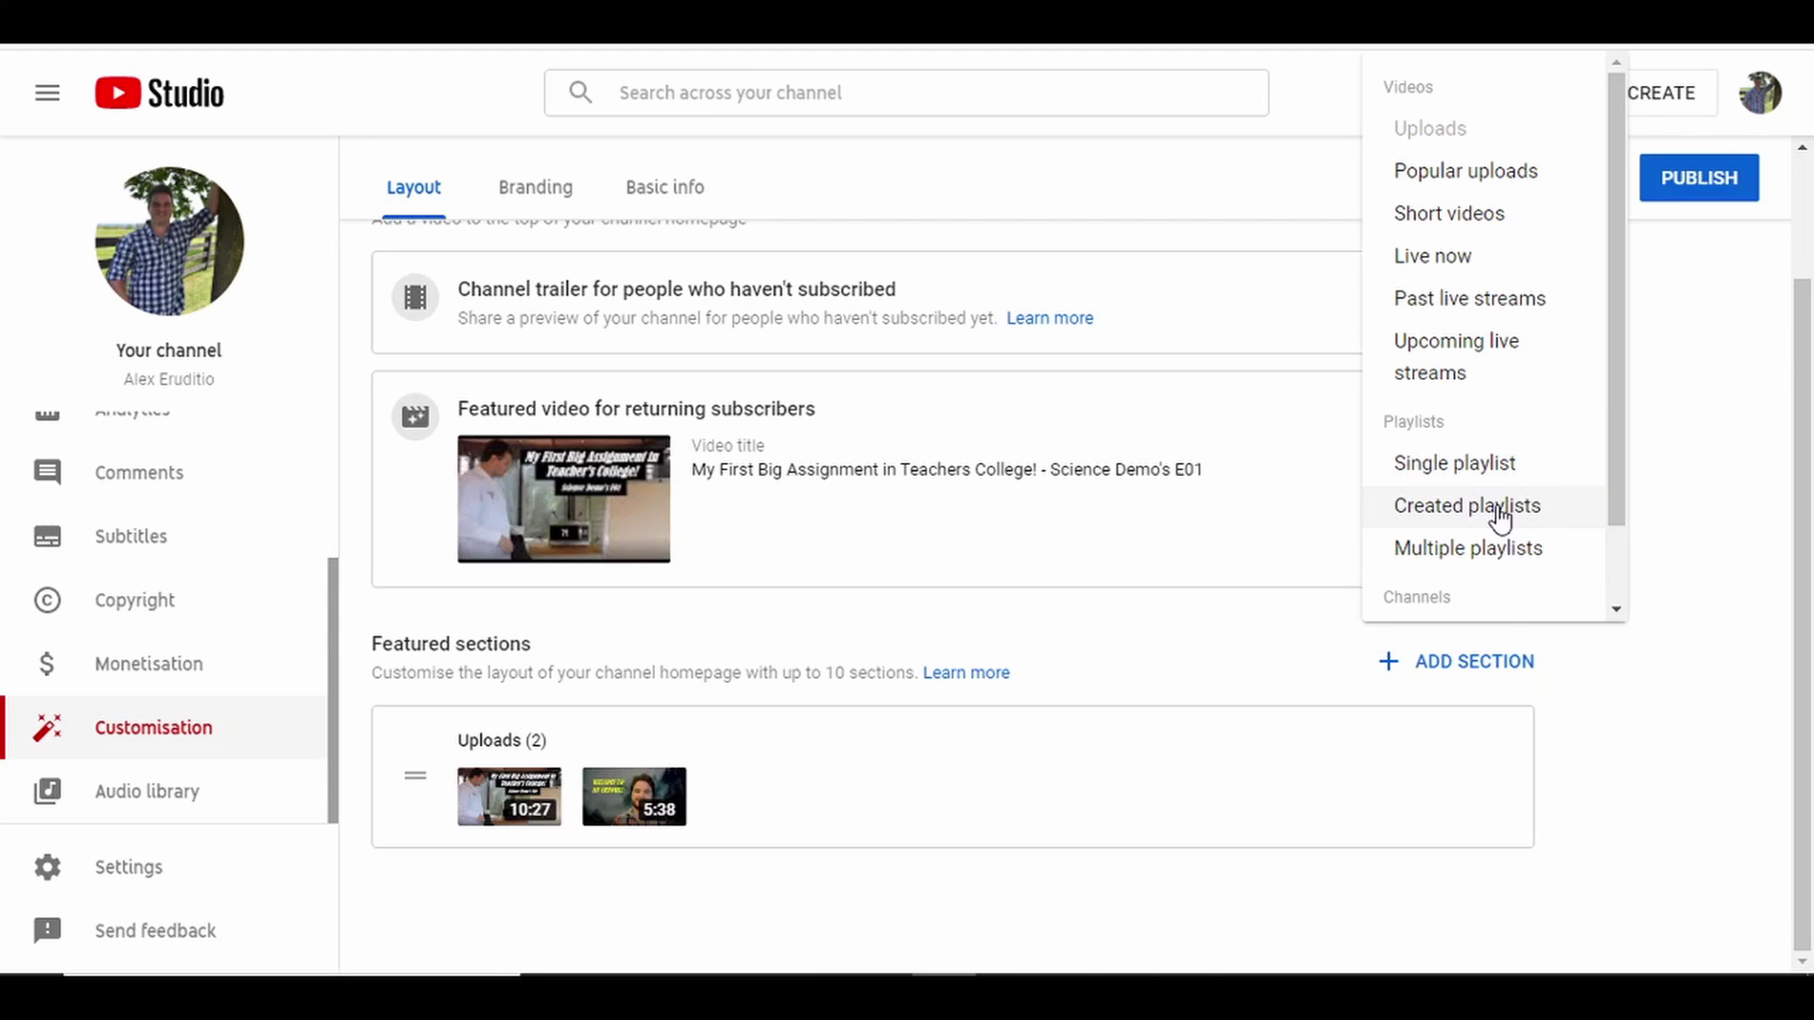
{"action": "scroll", "coordinate": [1501, 517], "scroll_direction": "down", "scroll_amount": 1}
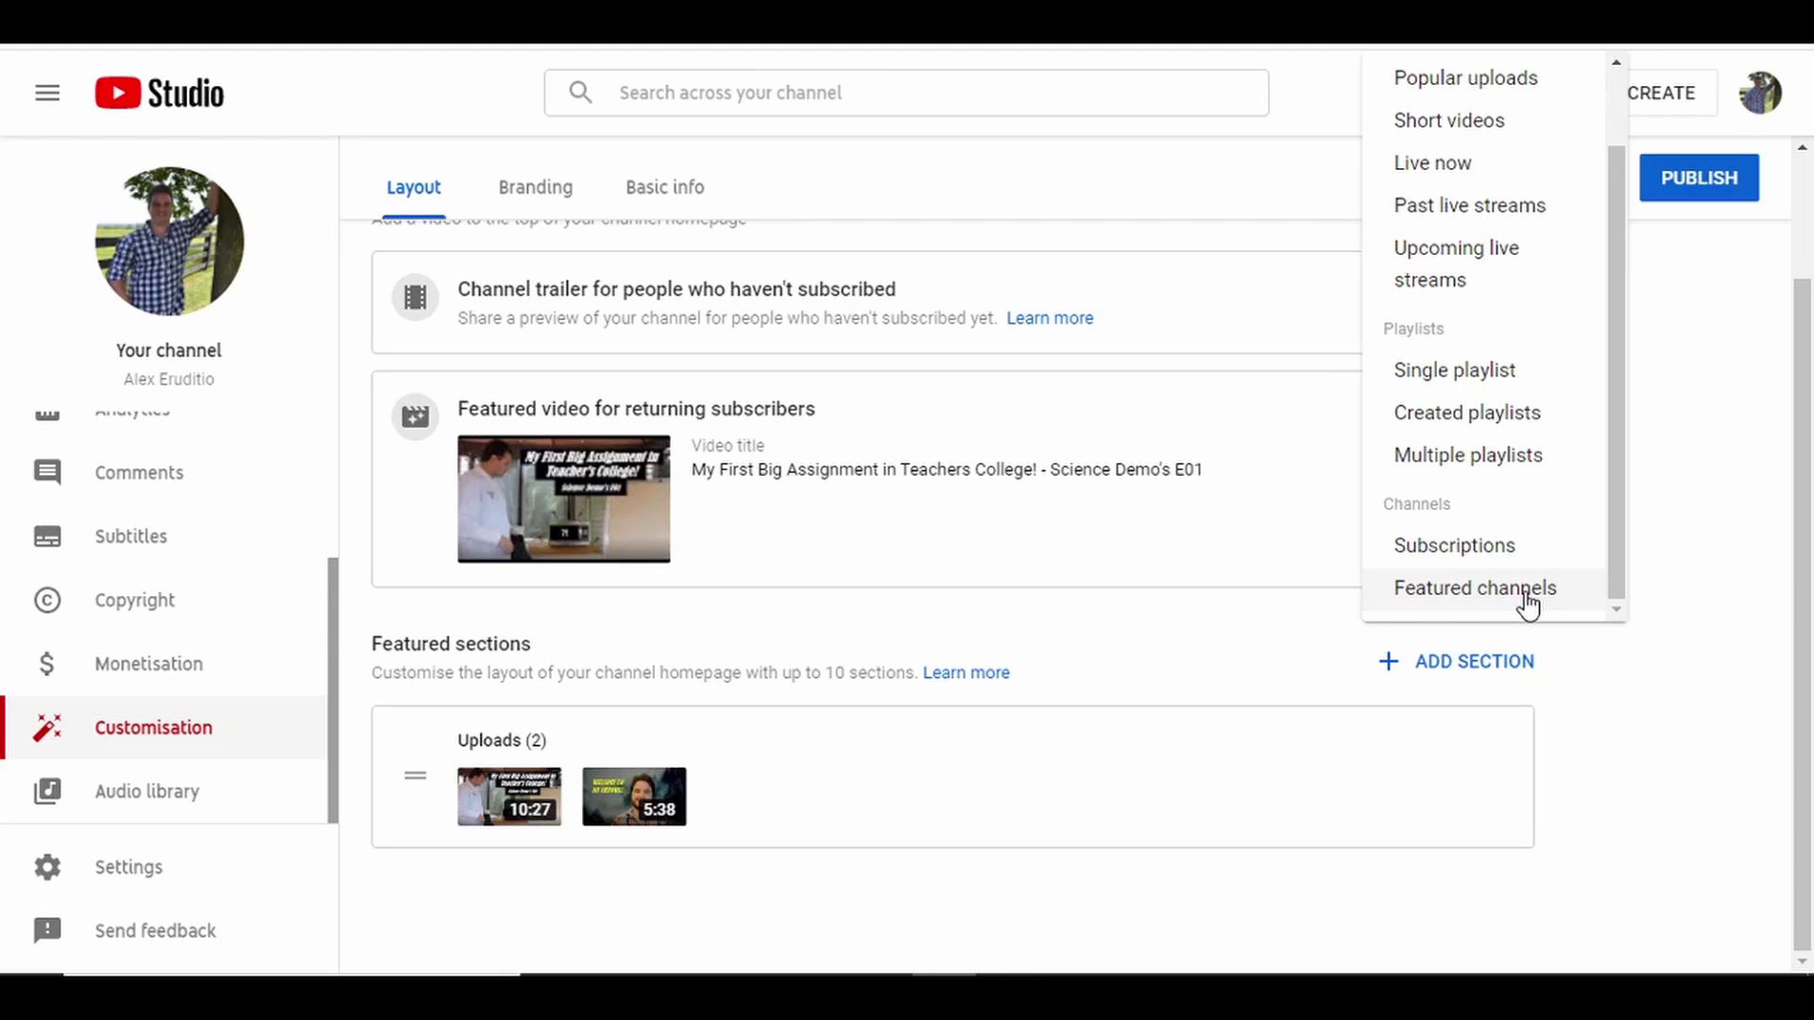
{"action": "left_click", "coordinate": [1465, 378]}
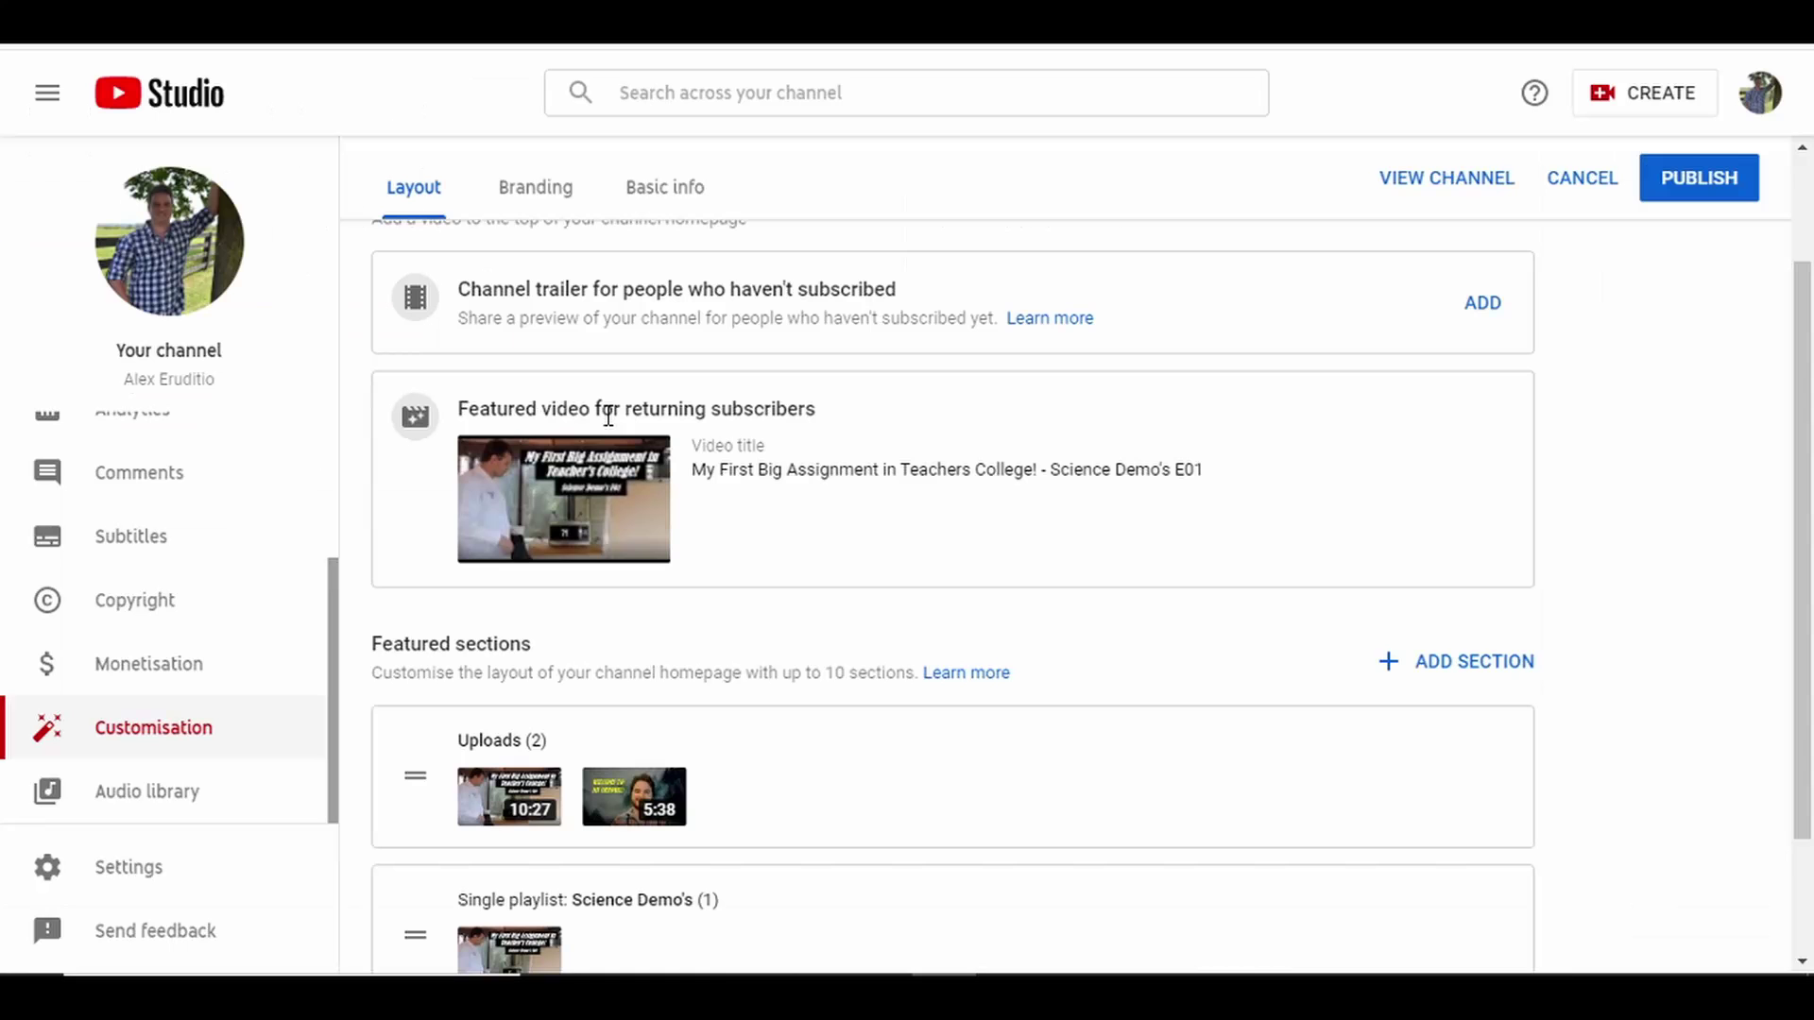
{"action": "left_click", "coordinate": [608, 416]}
Add another single-playlist section to the channel homepage, featuring "Youtube: The Journey"
{"action": "scroll", "coordinate": [944, 704], "scroll_direction": "down", "scroll_amount": 2}
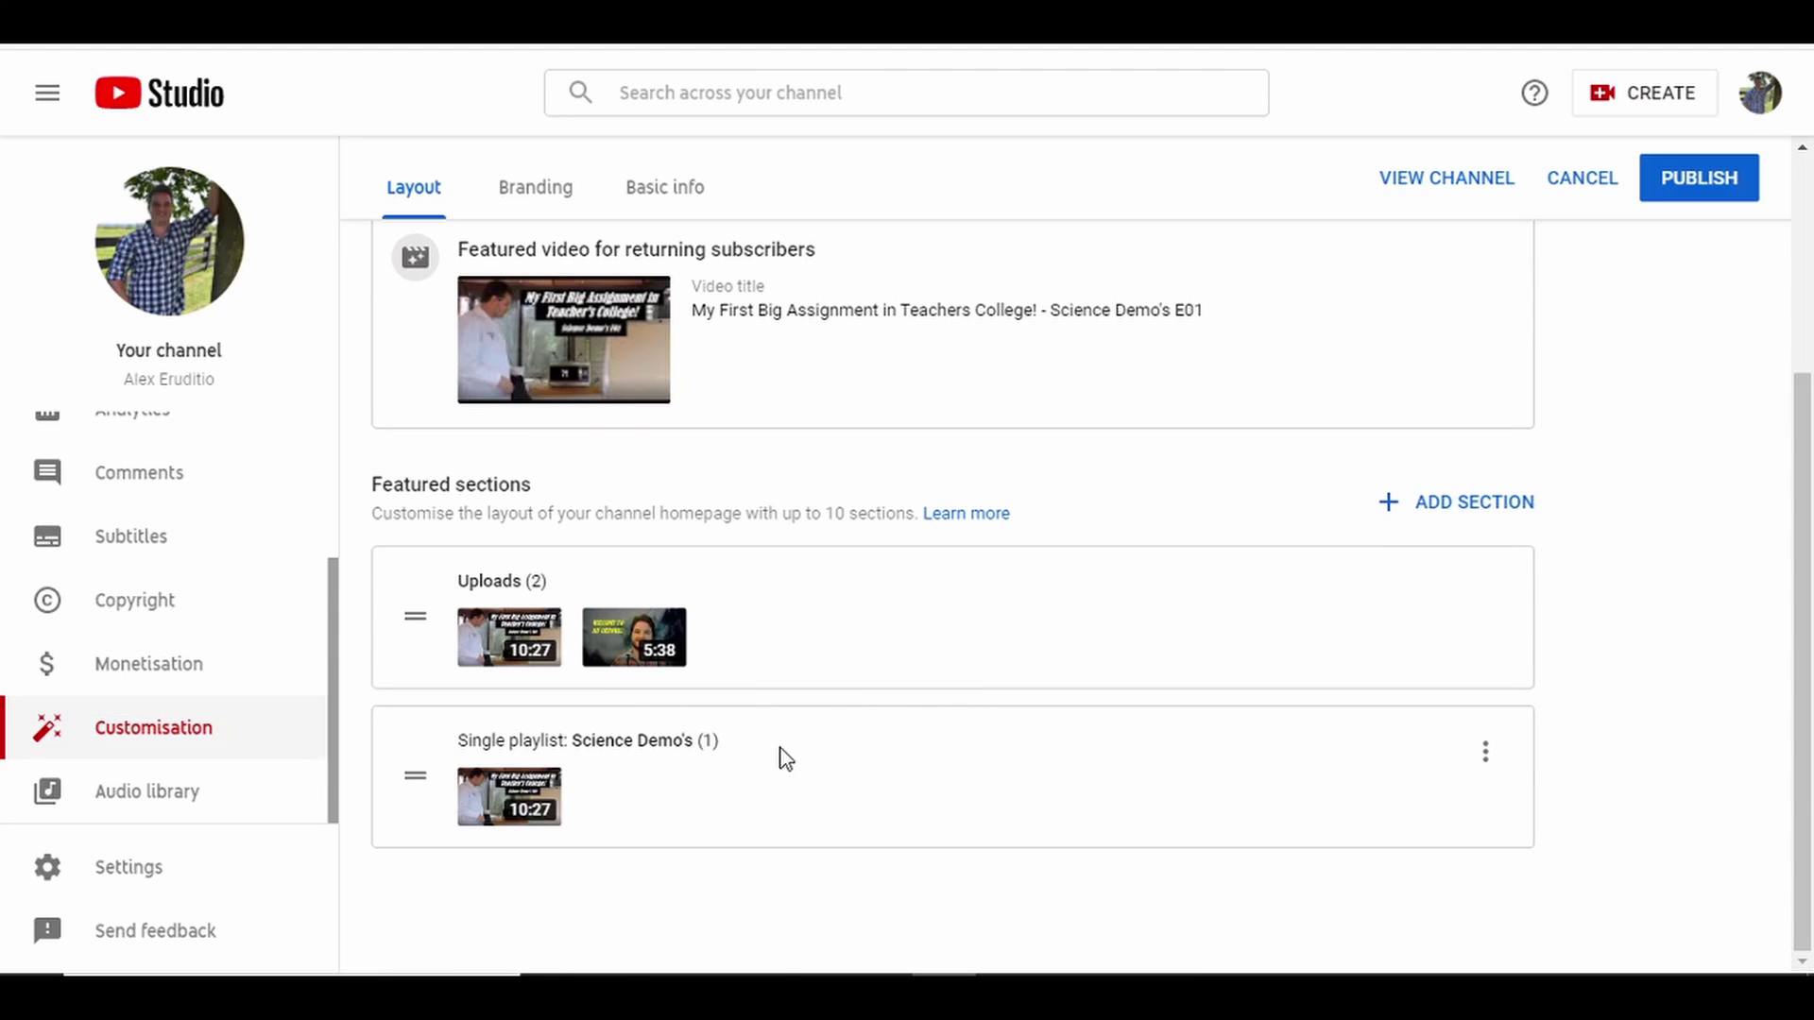
{"action": "left_click", "coordinate": [1484, 505]}
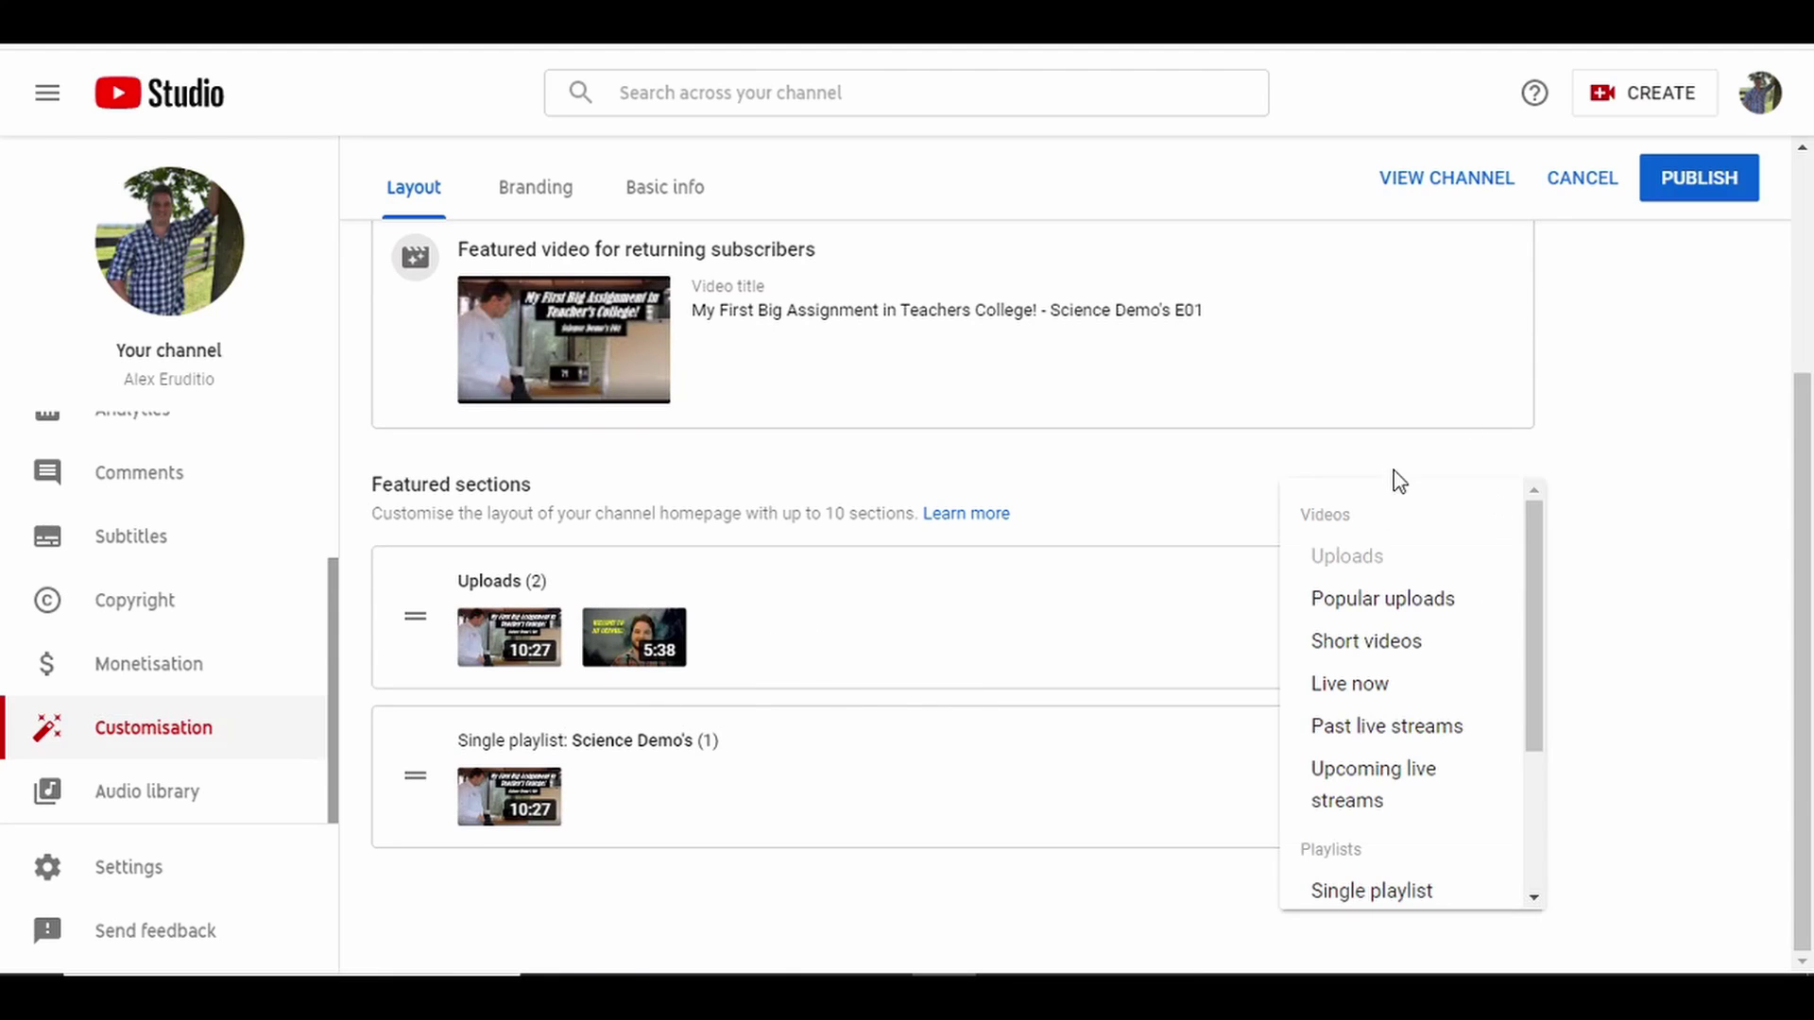
{"action": "scroll", "coordinate": [1366, 789], "scroll_direction": "down", "scroll_amount": 2}
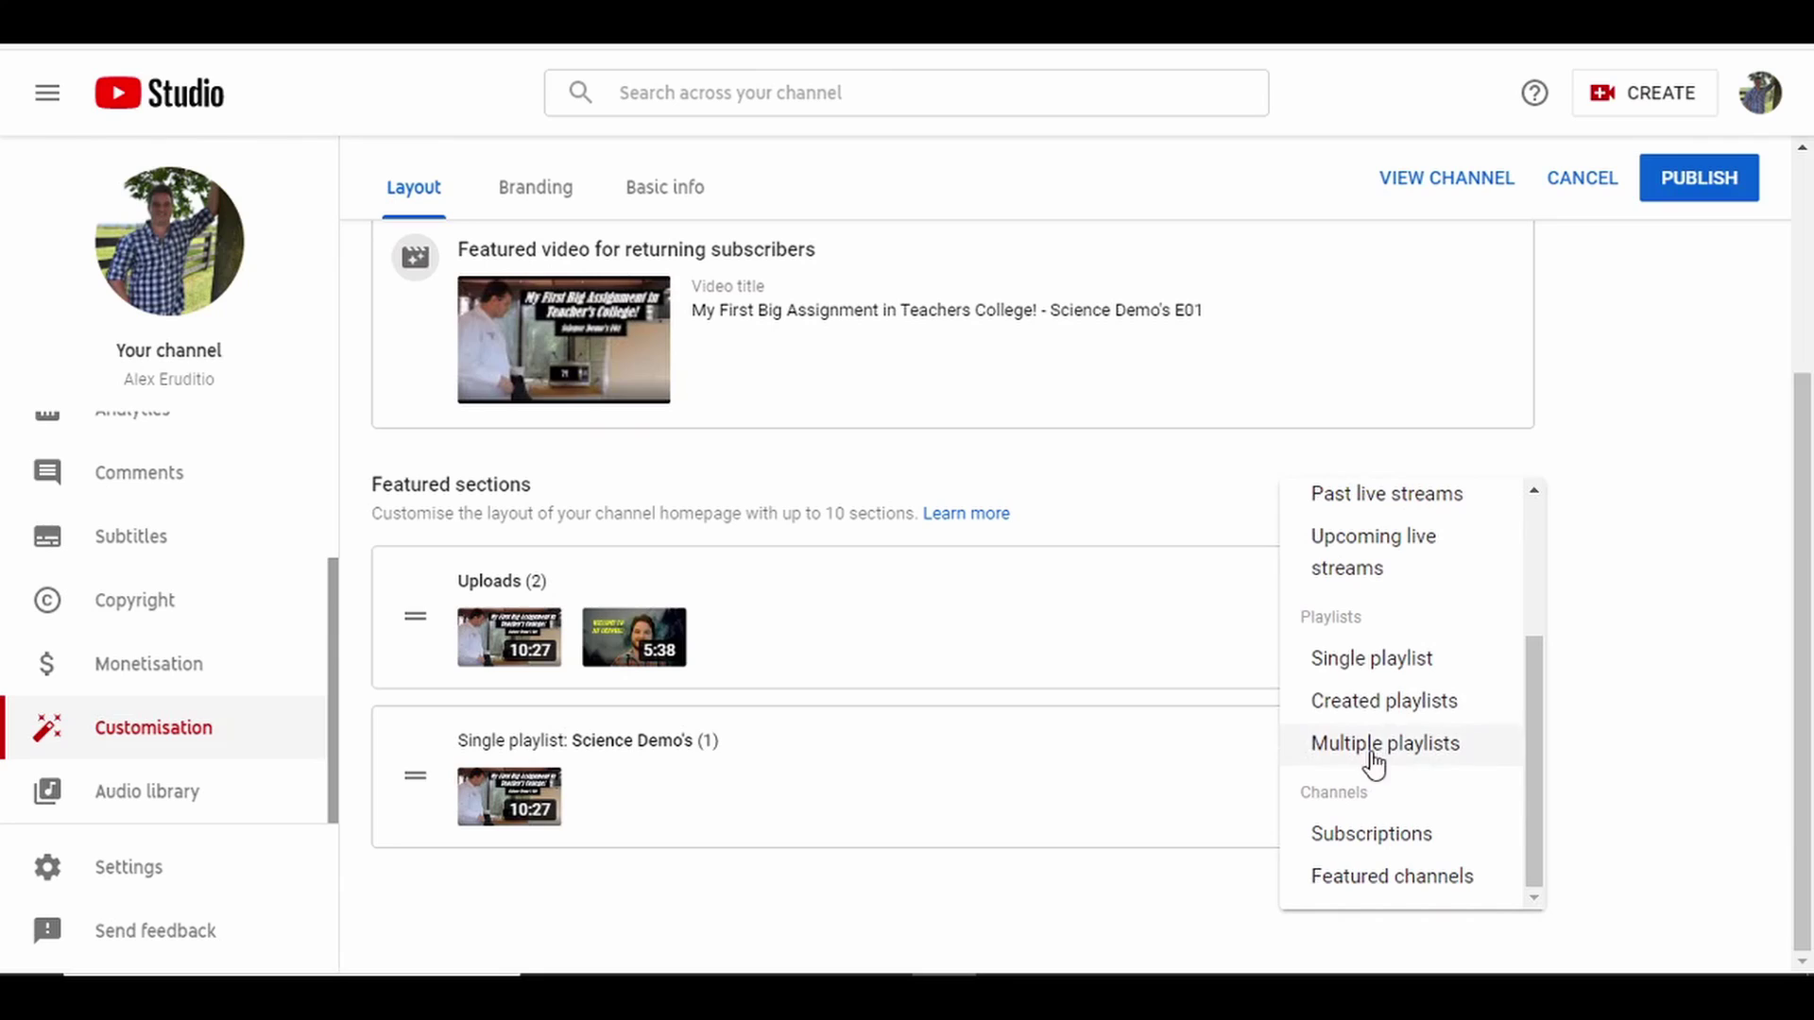
{"action": "left_click", "coordinate": [1375, 657]}
{"action": "left_click", "coordinate": [403, 305]}
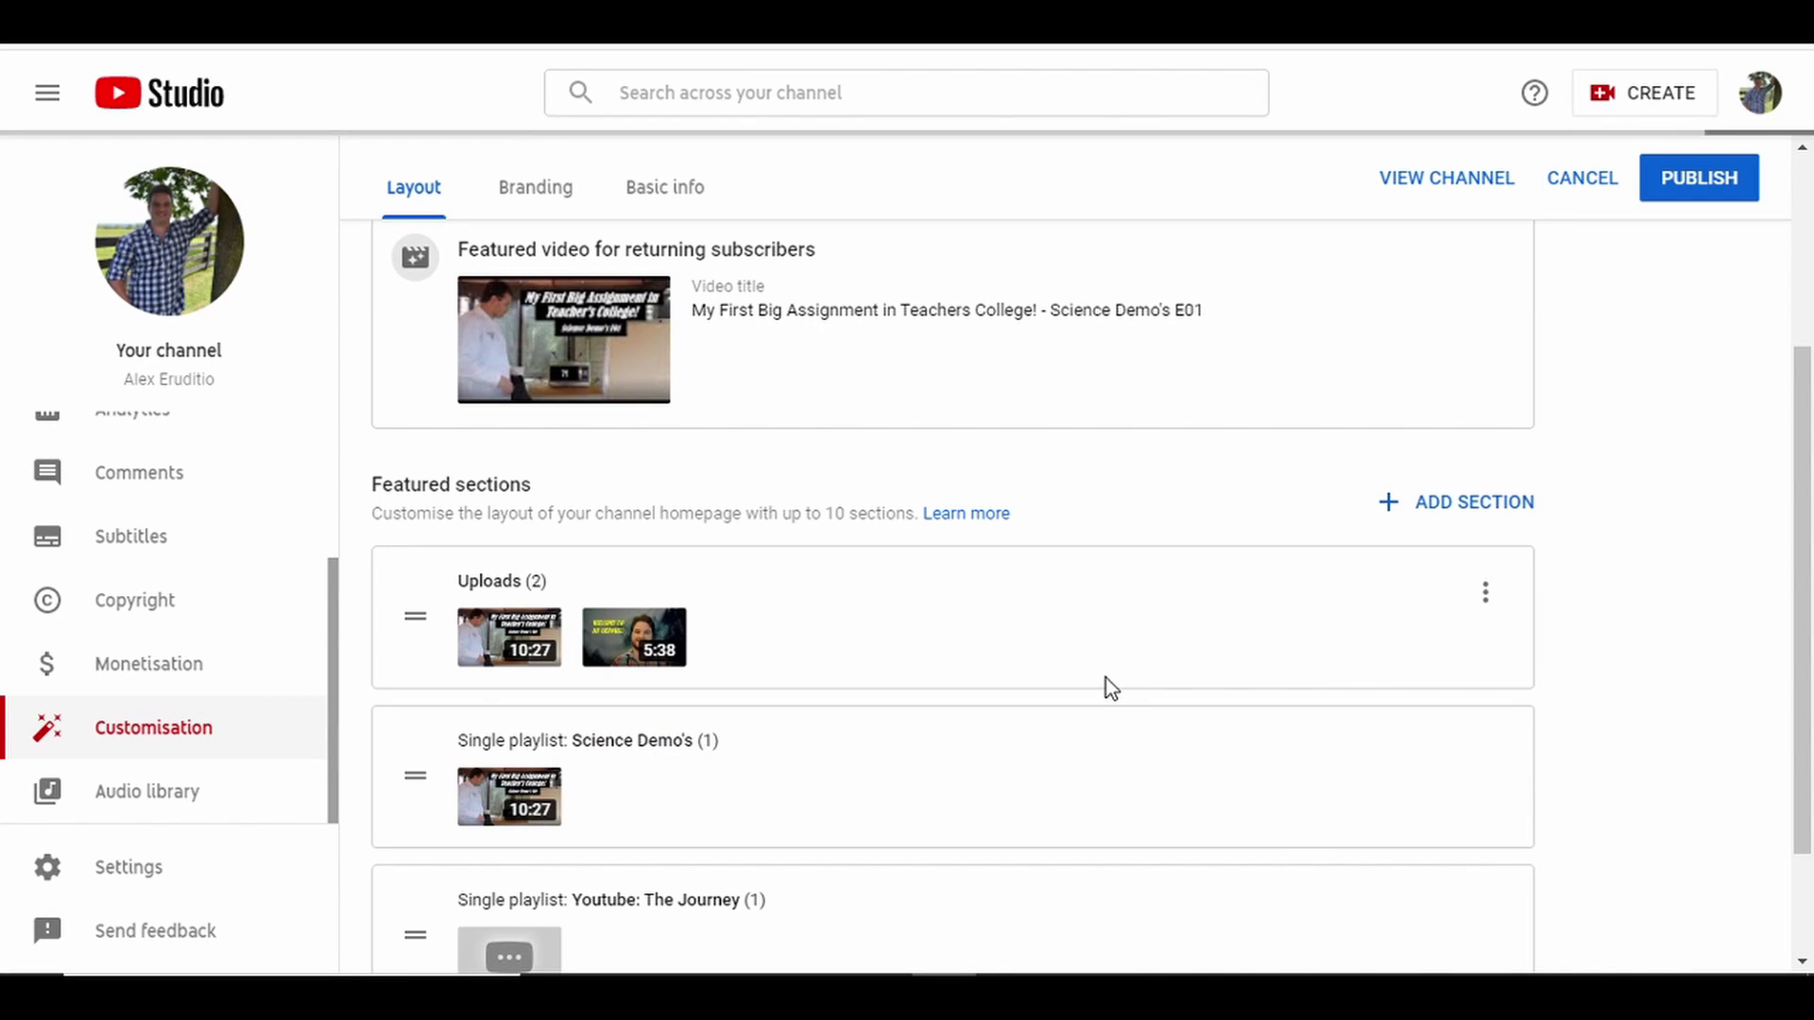
Start a featured channels section and add the Jess Avenue channel with 173 subscribers and the es fitness channel with 20 subscribers
{"action": "scroll", "coordinate": [1107, 679], "scroll_direction": "down", "scroll_amount": 2}
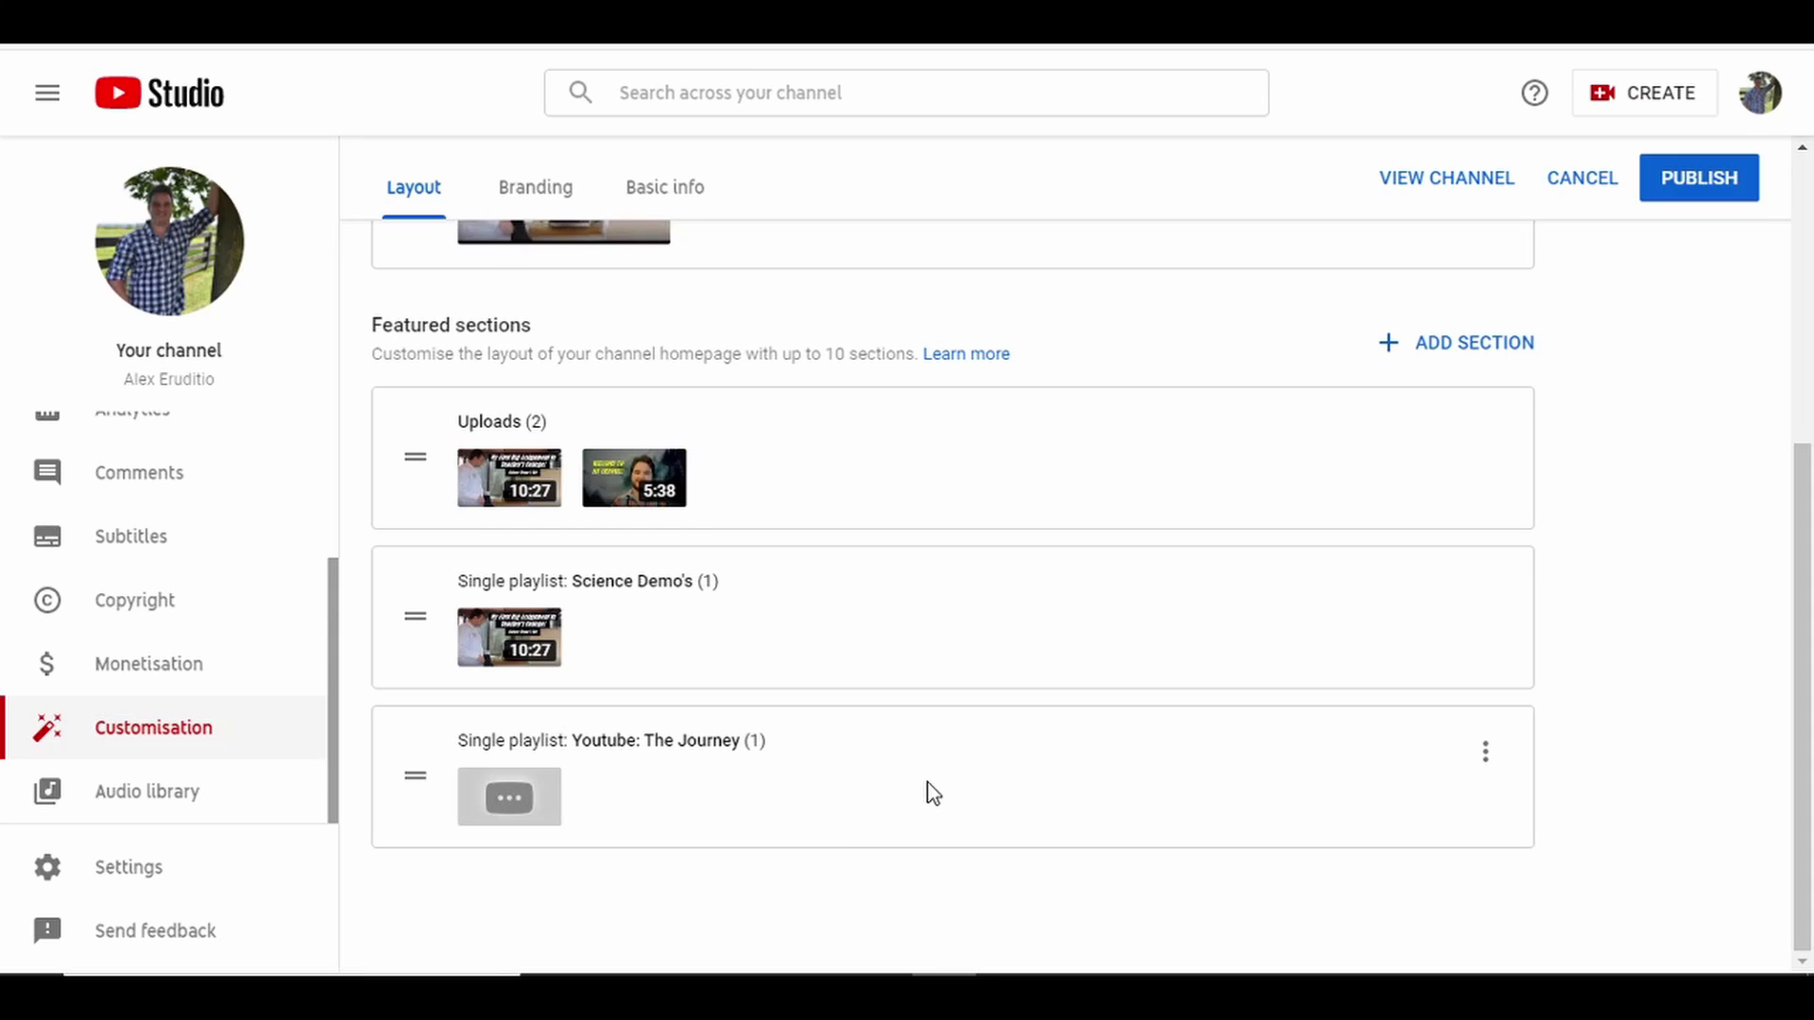
{"action": "left_click", "coordinate": [1467, 351]}
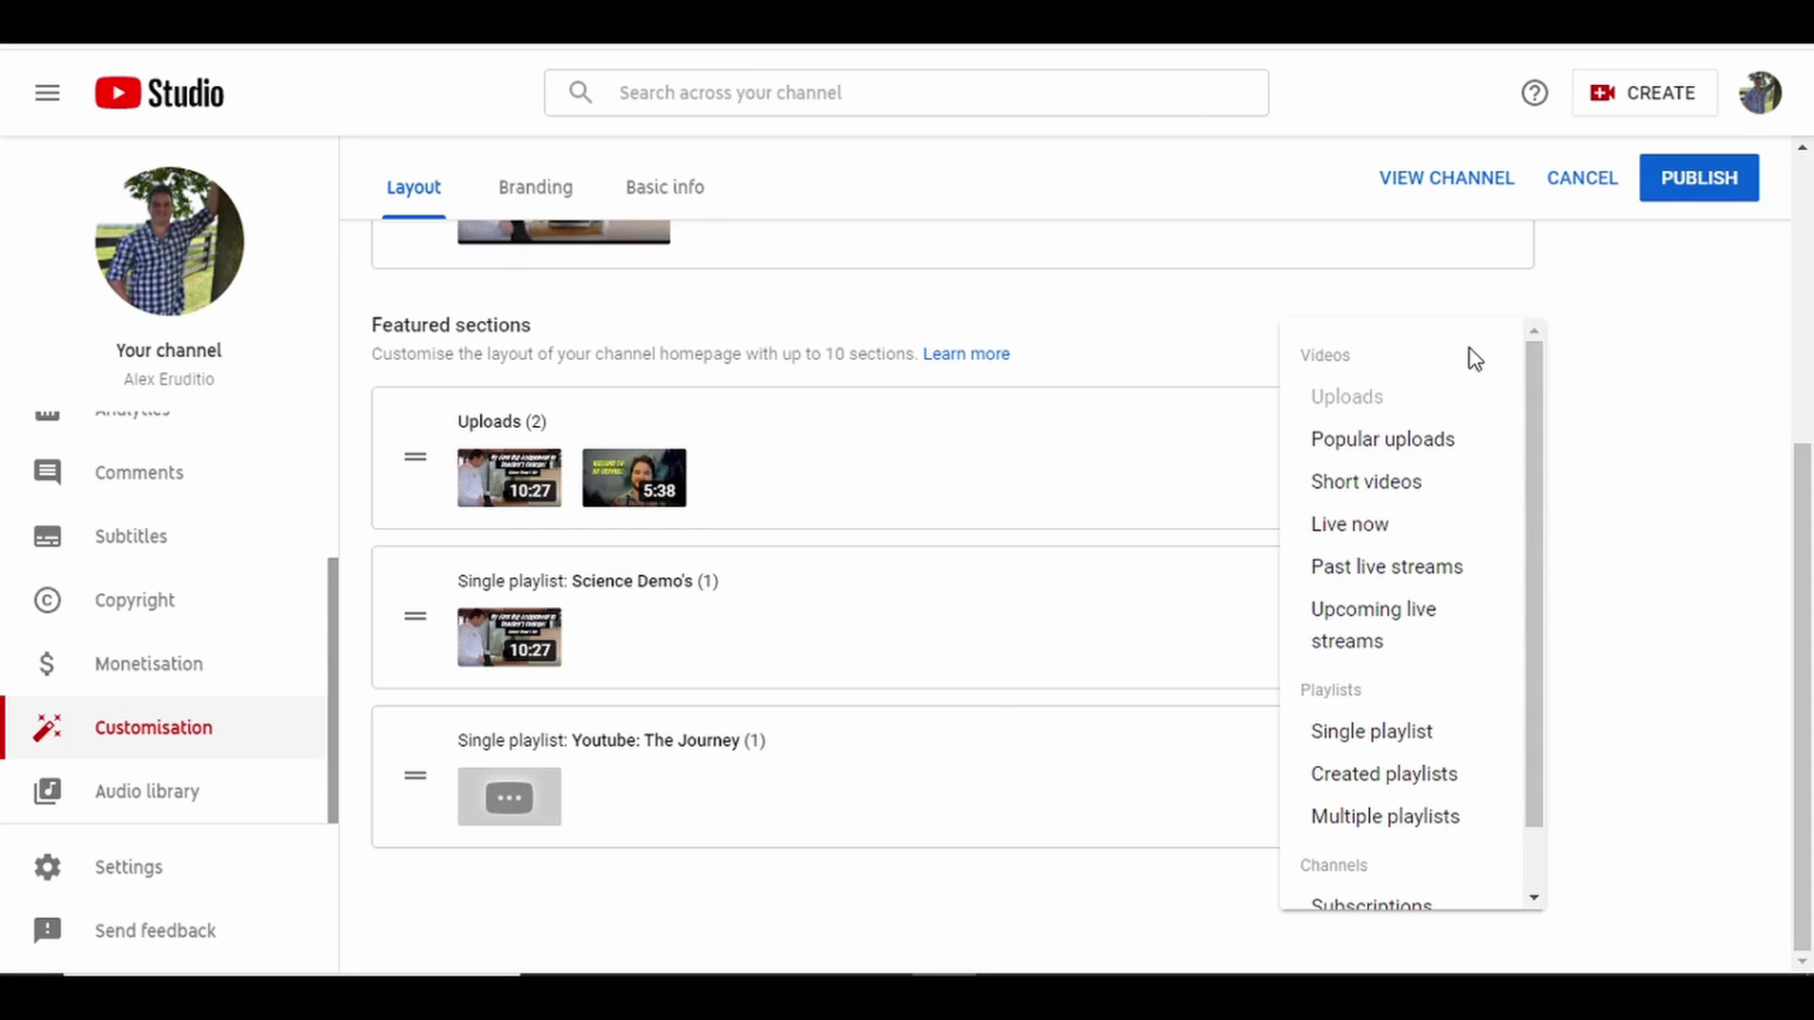
{"action": "scroll", "coordinate": [1438, 625], "scroll_direction": "down", "scroll_amount": 1}
{"action": "scroll", "coordinate": [1438, 626], "scroll_direction": "down", "scroll_amount": 1}
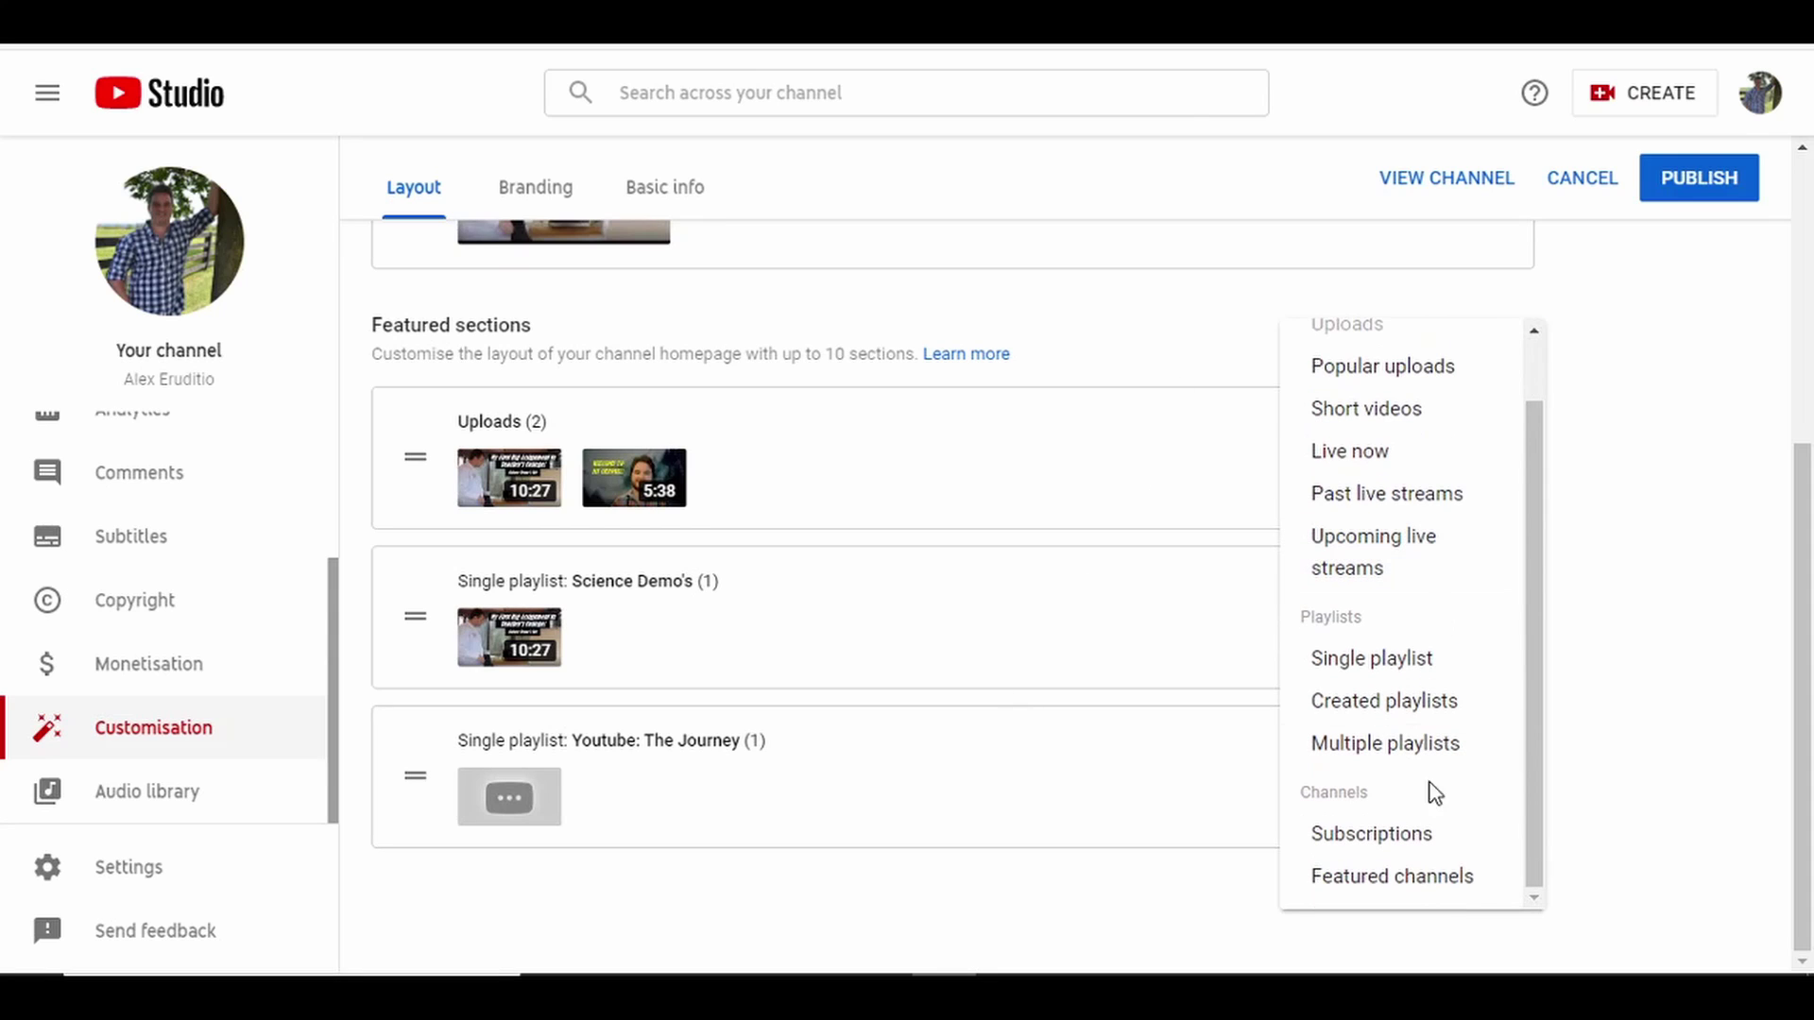
{"action": "left_click", "coordinate": [1393, 878]}
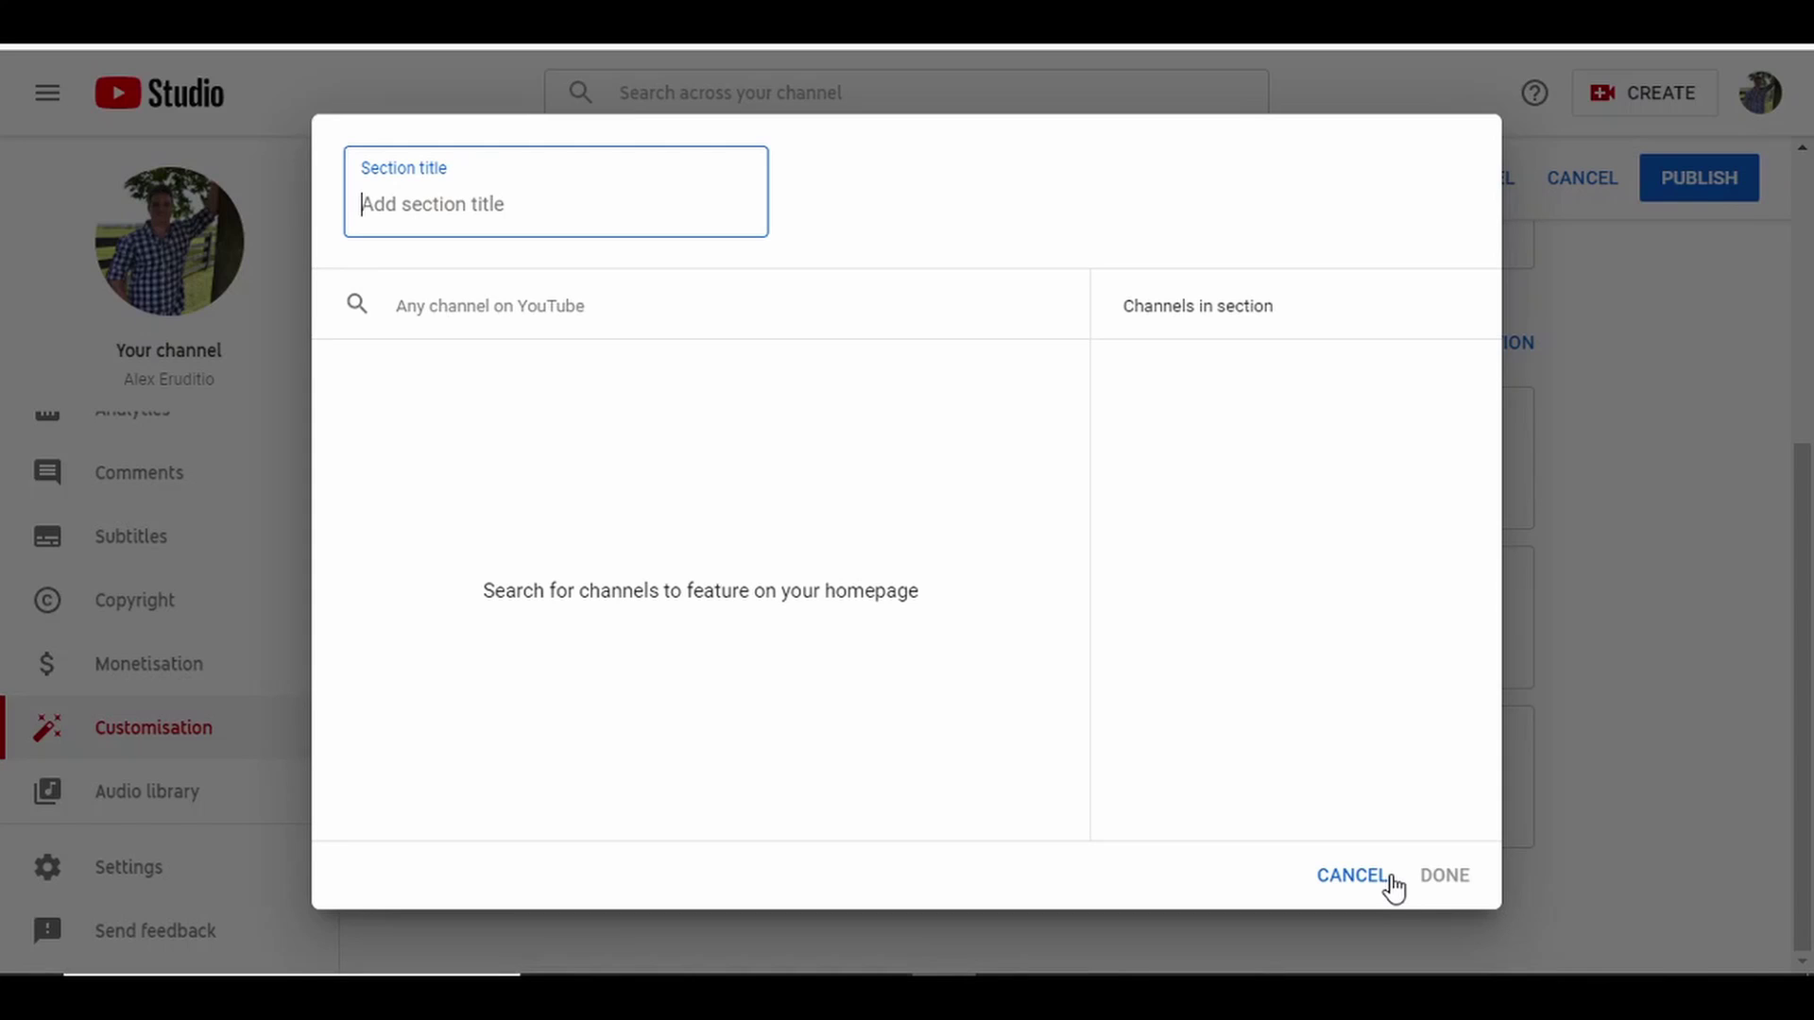
{"action": "left_click", "coordinate": [676, 295]}
{"action": "type", "text": "Jess"}
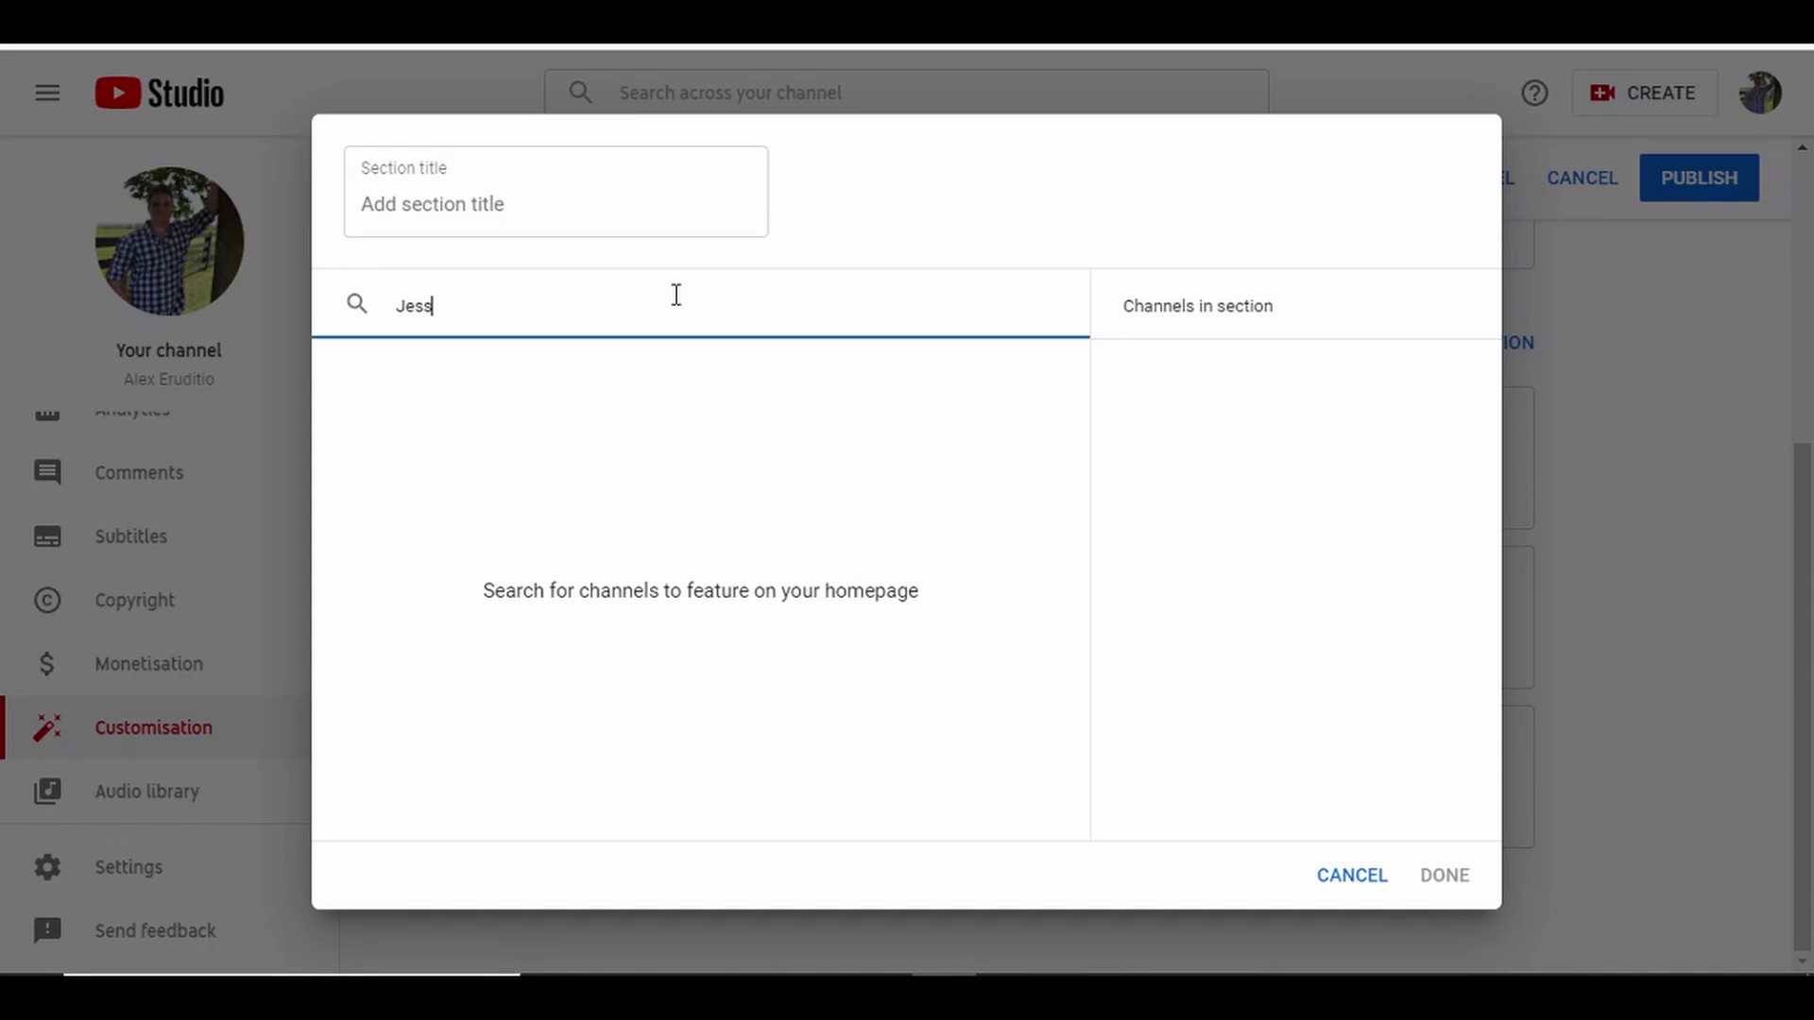
{"action": "type", "text": " Avenue"}
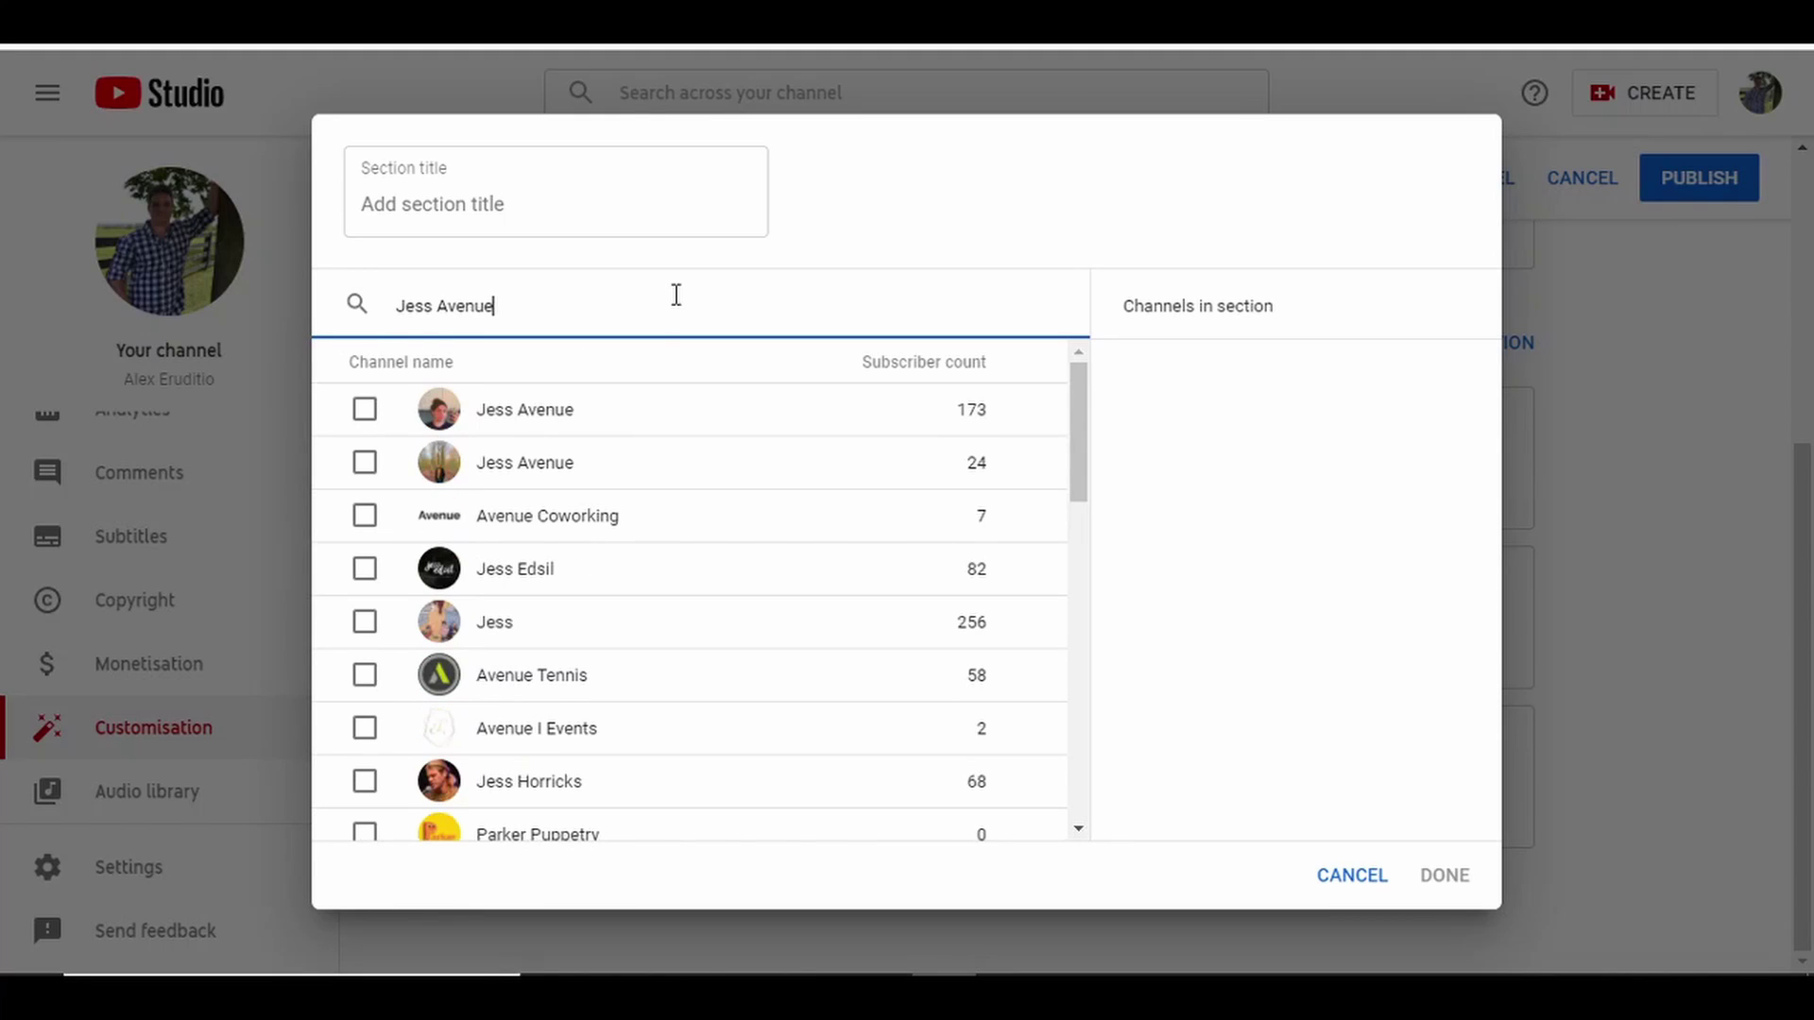
{"action": "left_click", "coordinate": [656, 415]}
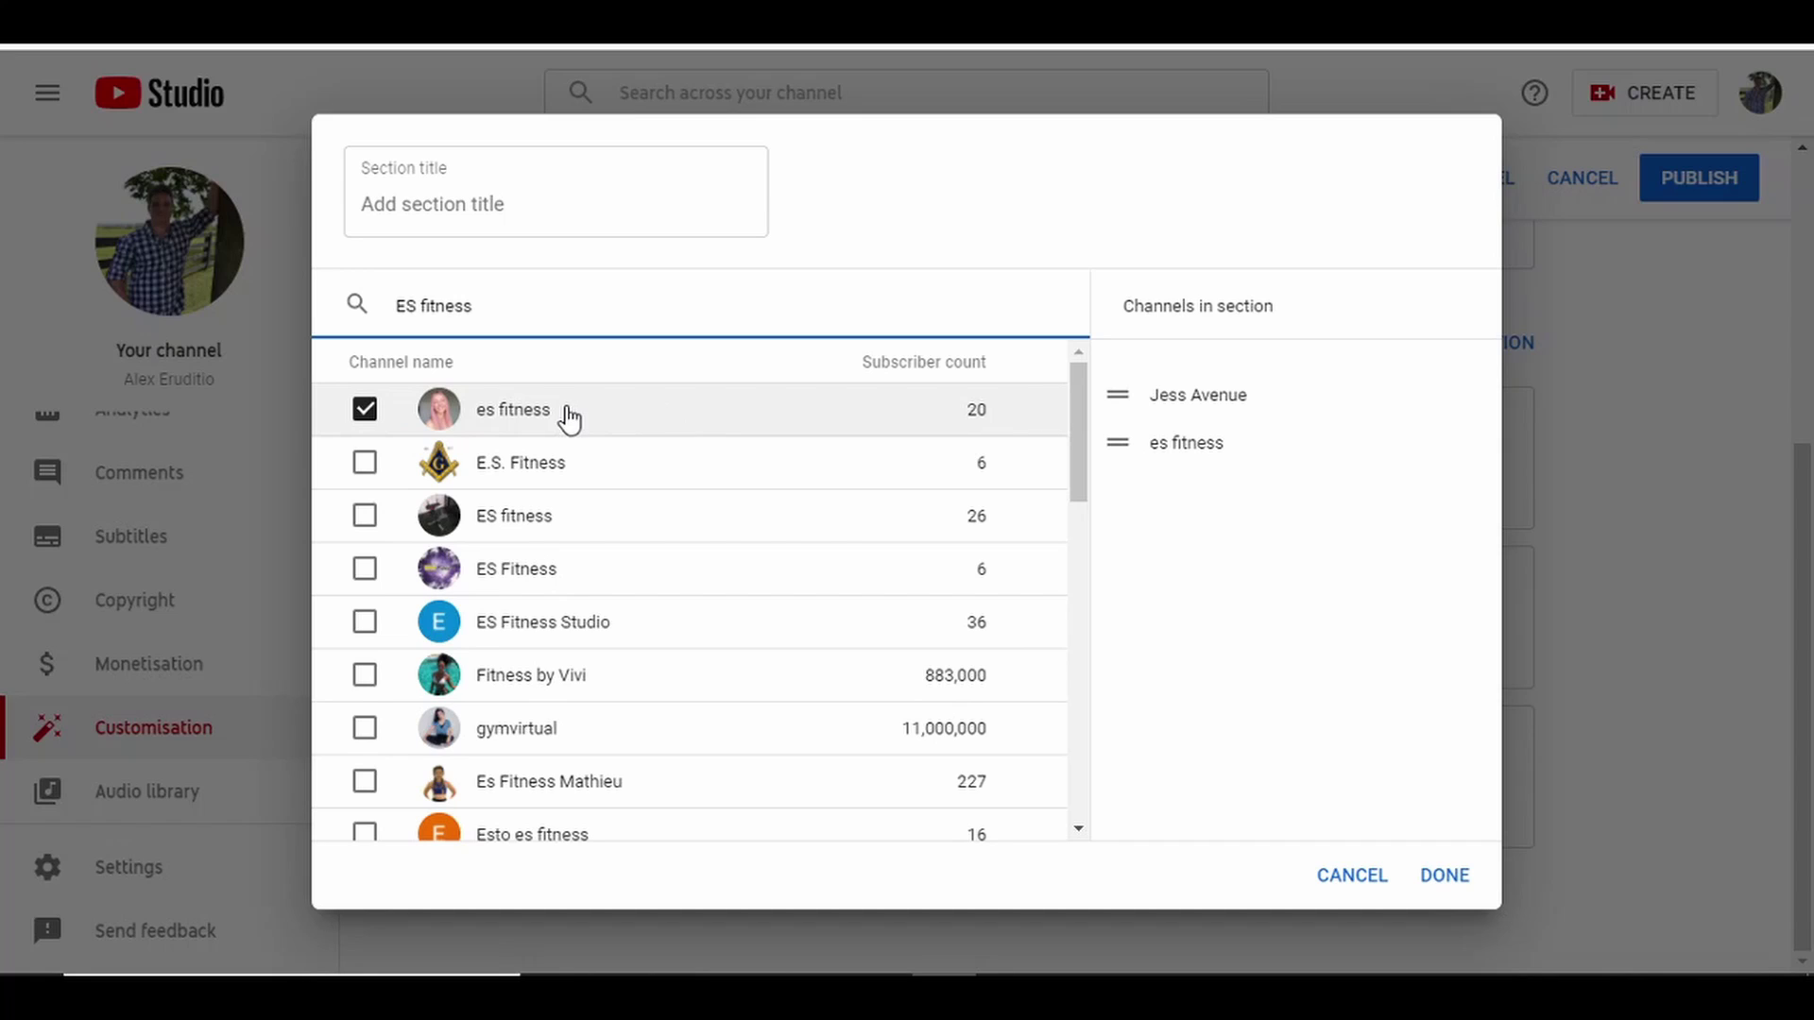
{"action": "left_click", "coordinate": [365, 410]}
{"action": "left_click", "coordinate": [365, 410]}
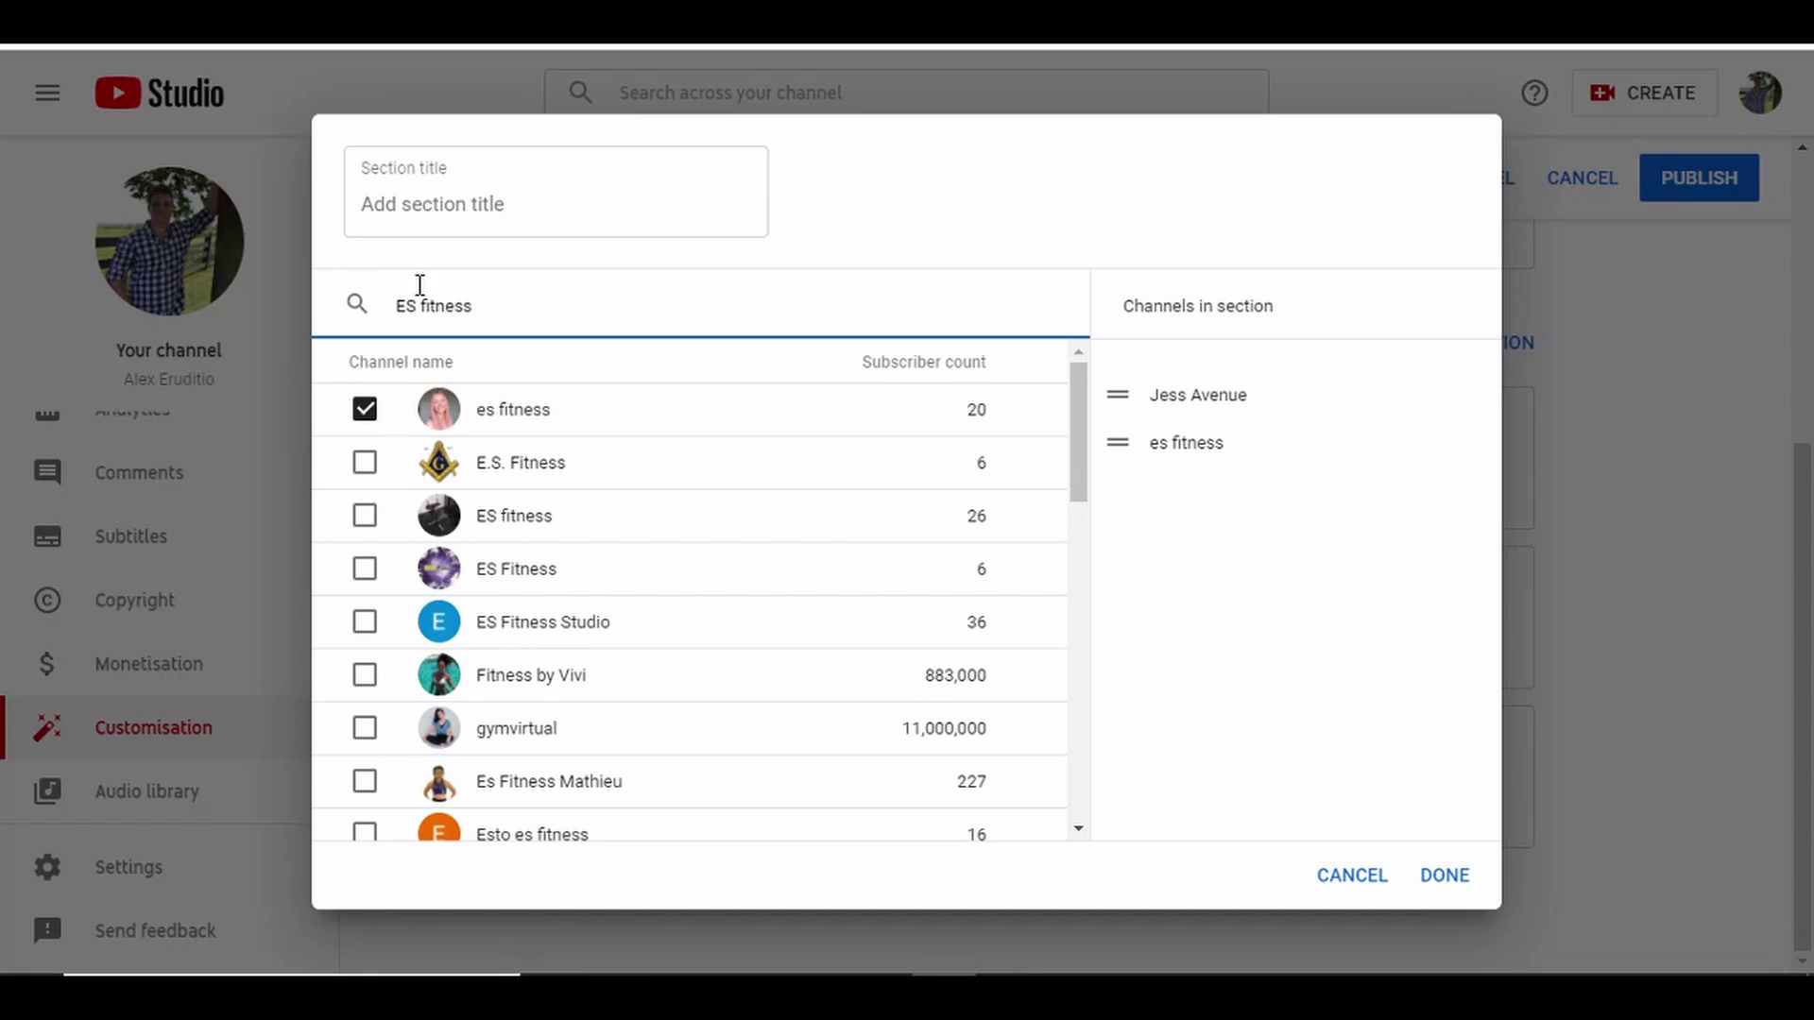
Title the featured channels section "Featured Channels" and add it to the homepage layout
{"action": "left_click", "coordinate": [445, 202]}
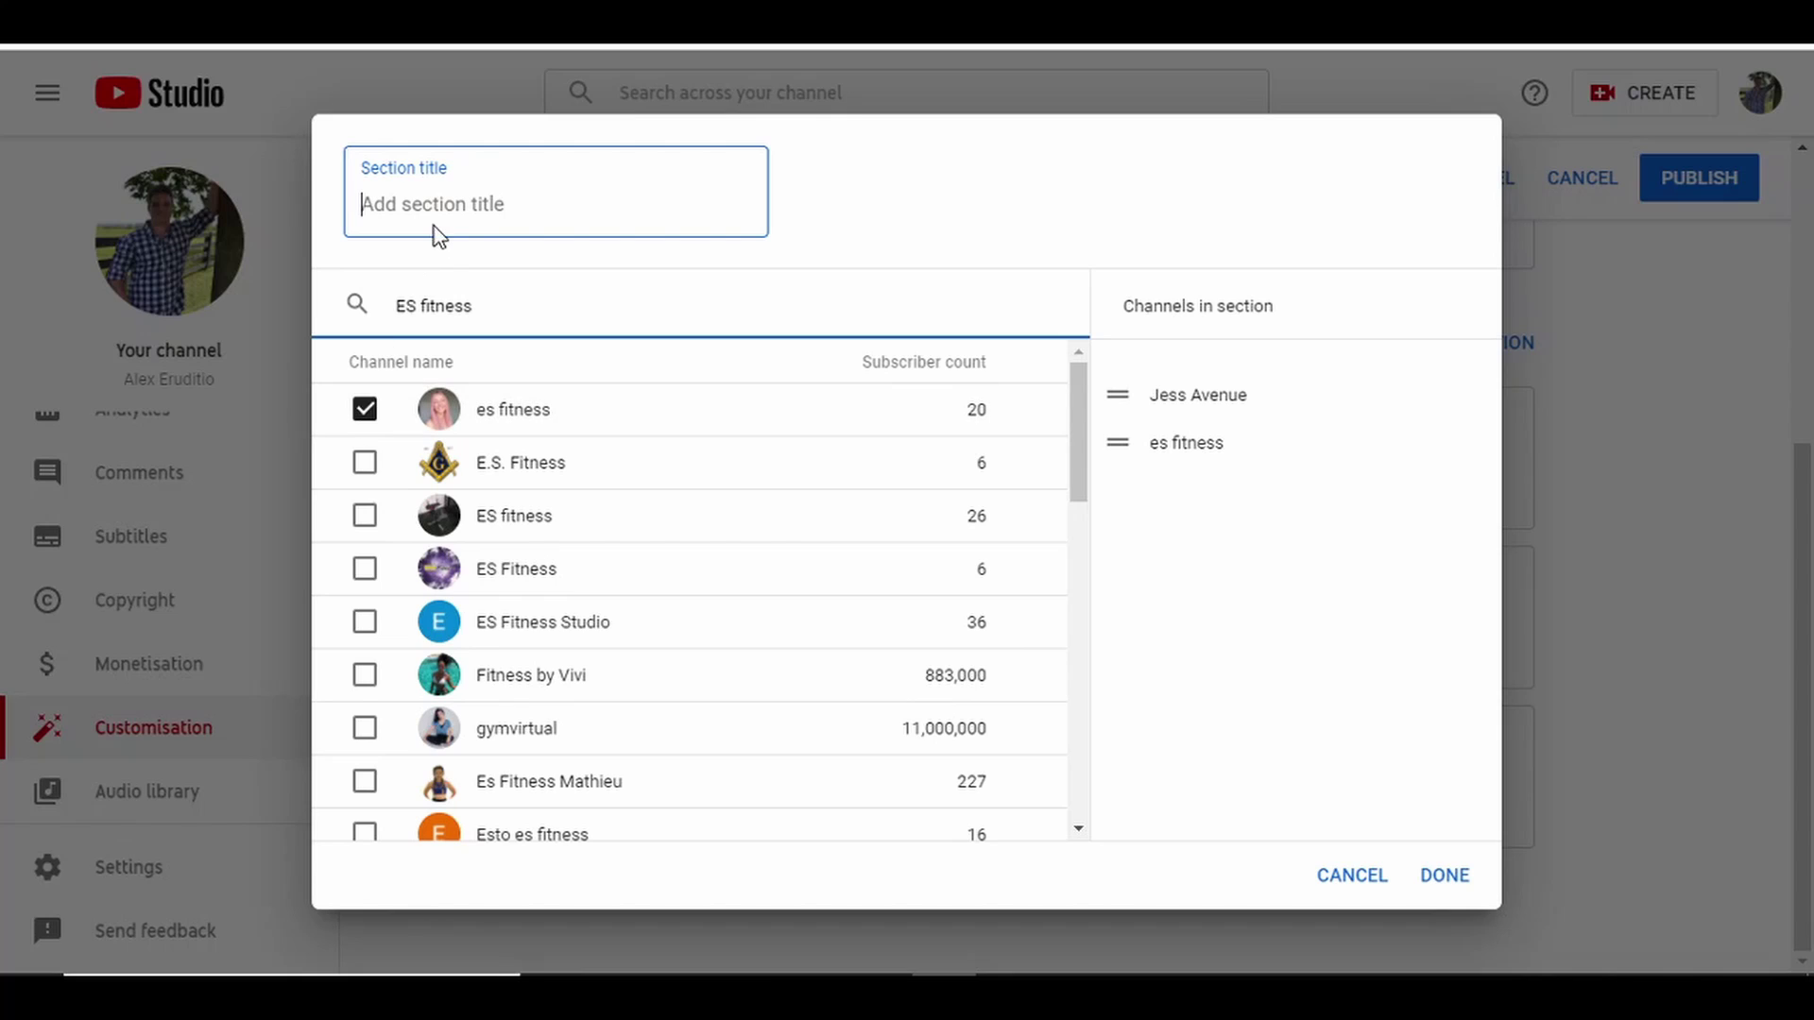
{"action": "type", "text": "Fe"}
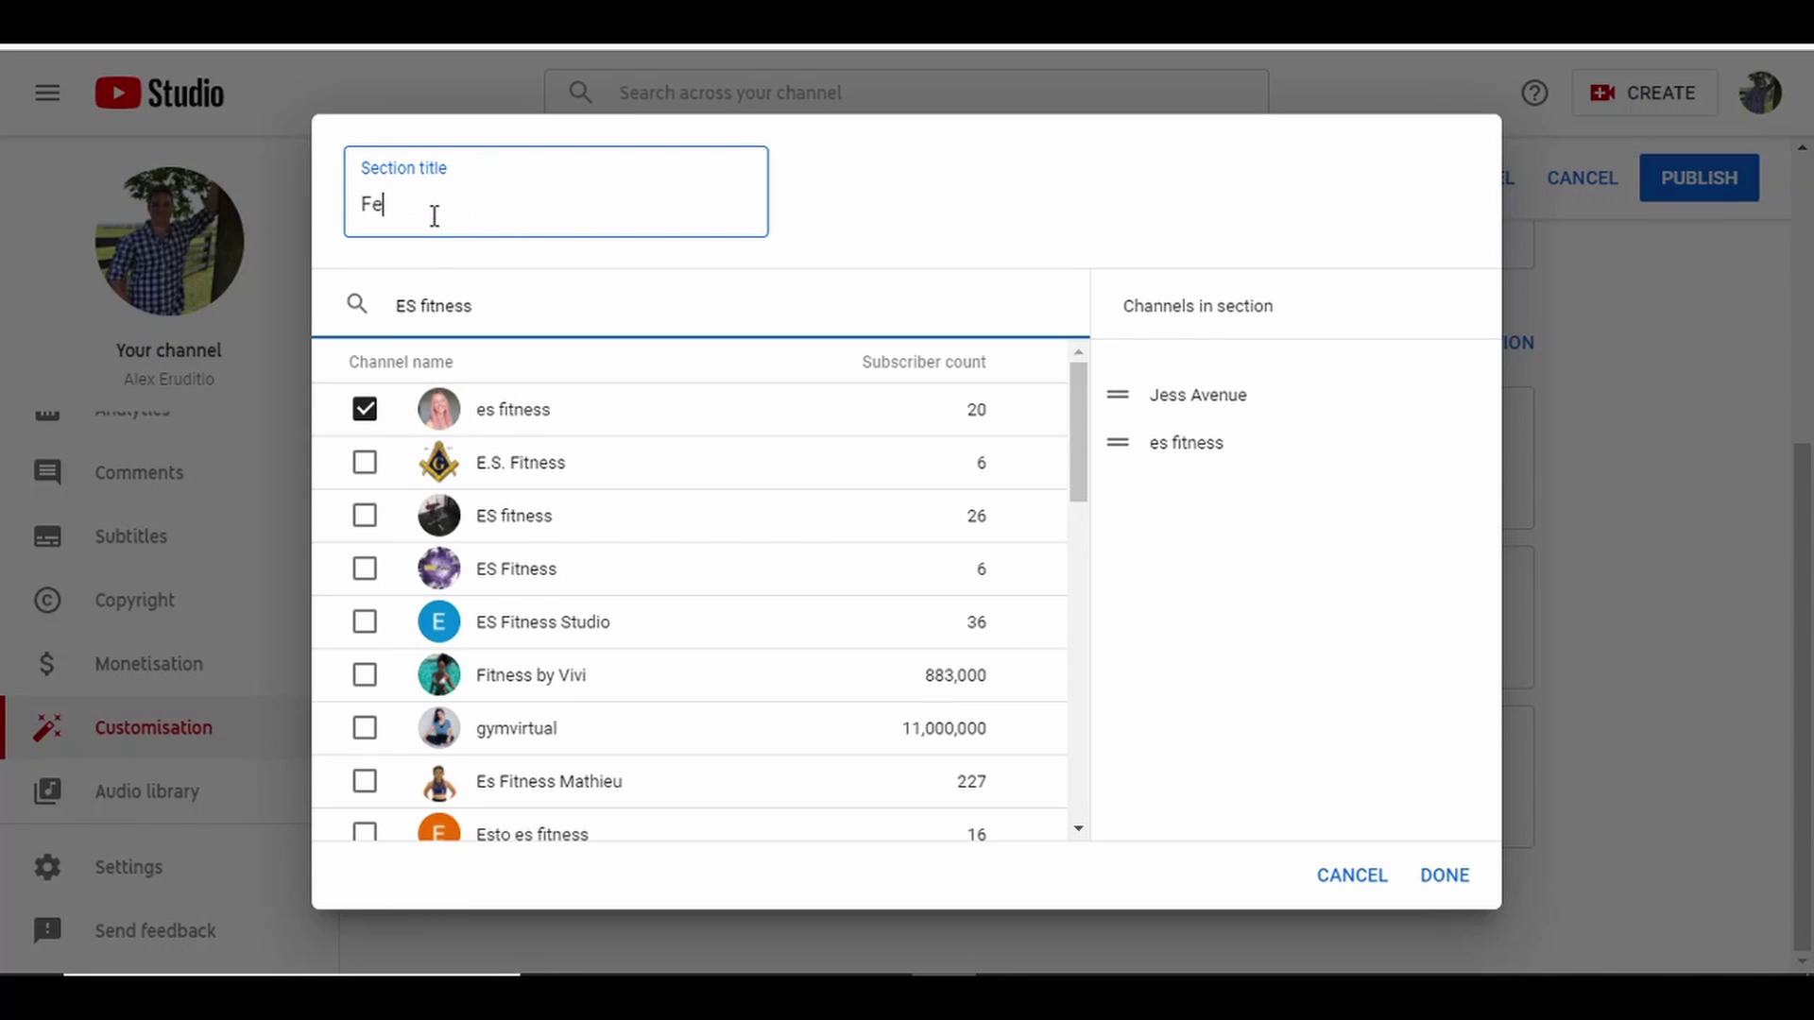
{"action": "type", "text": "atured Channels"}
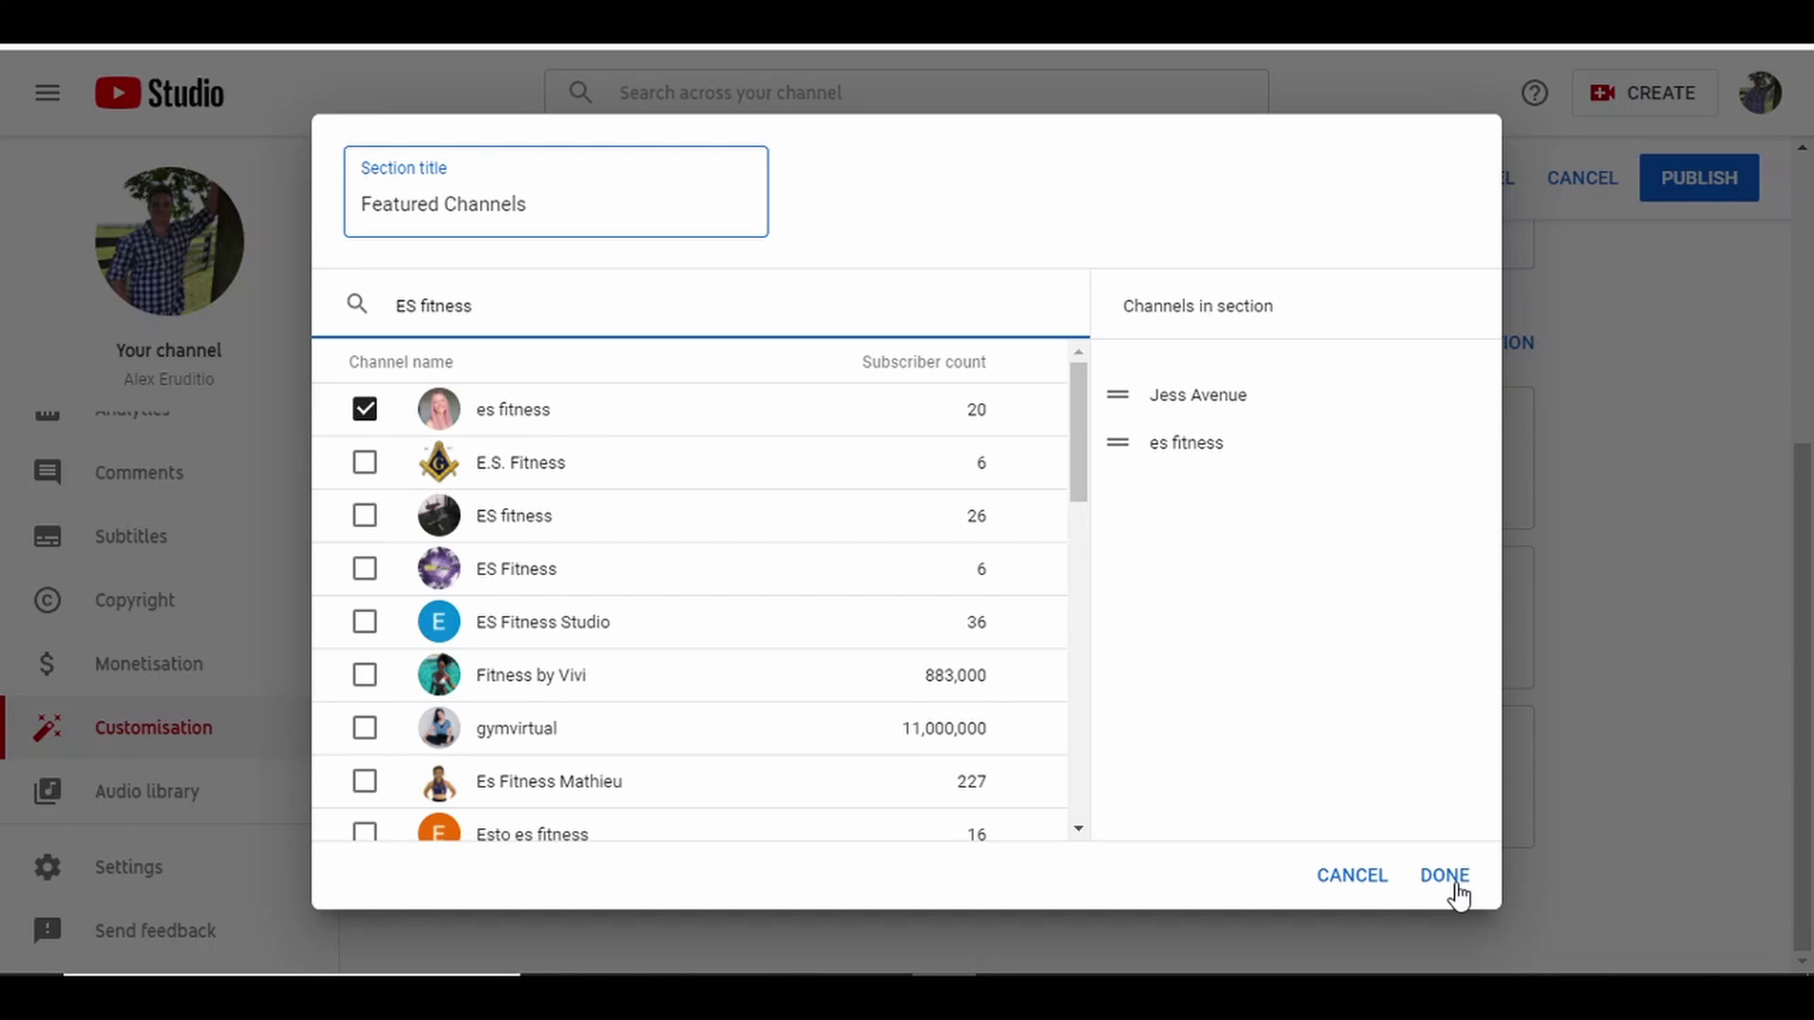
{"action": "left_click", "coordinate": [1461, 894]}
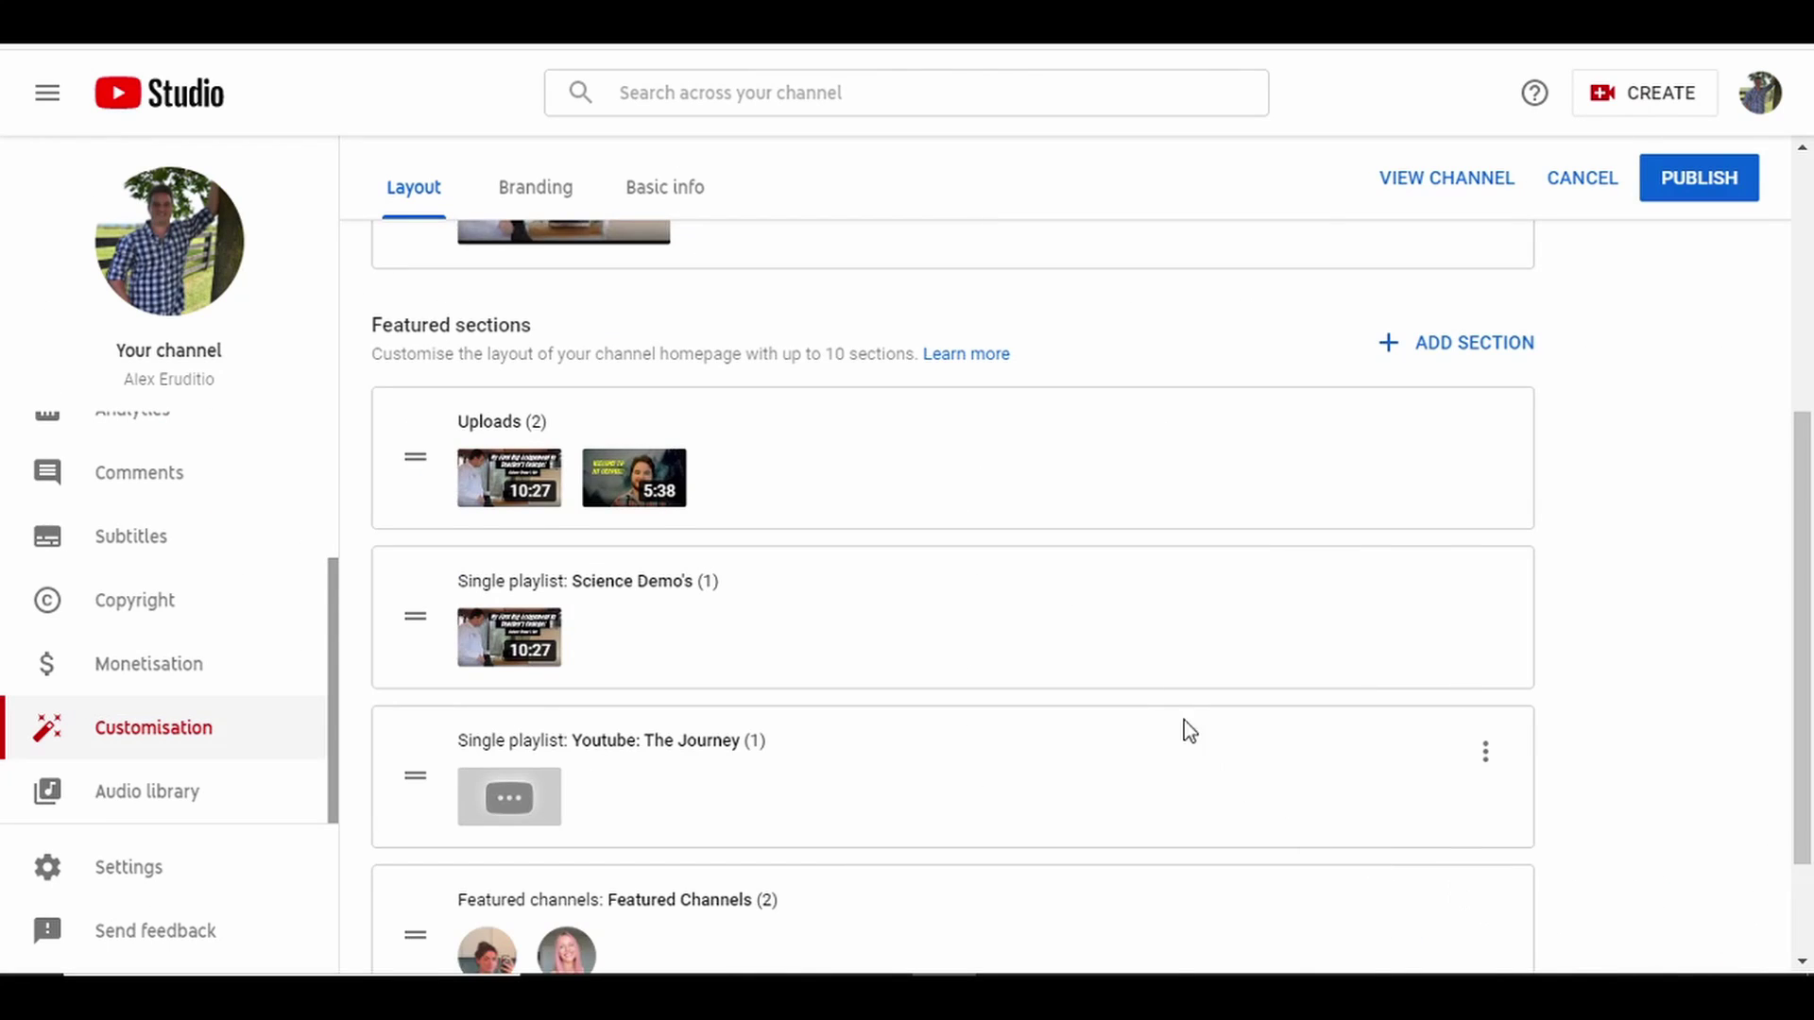
{"action": "scroll", "coordinate": [1183, 720], "scroll_direction": "down", "scroll_amount": 2}
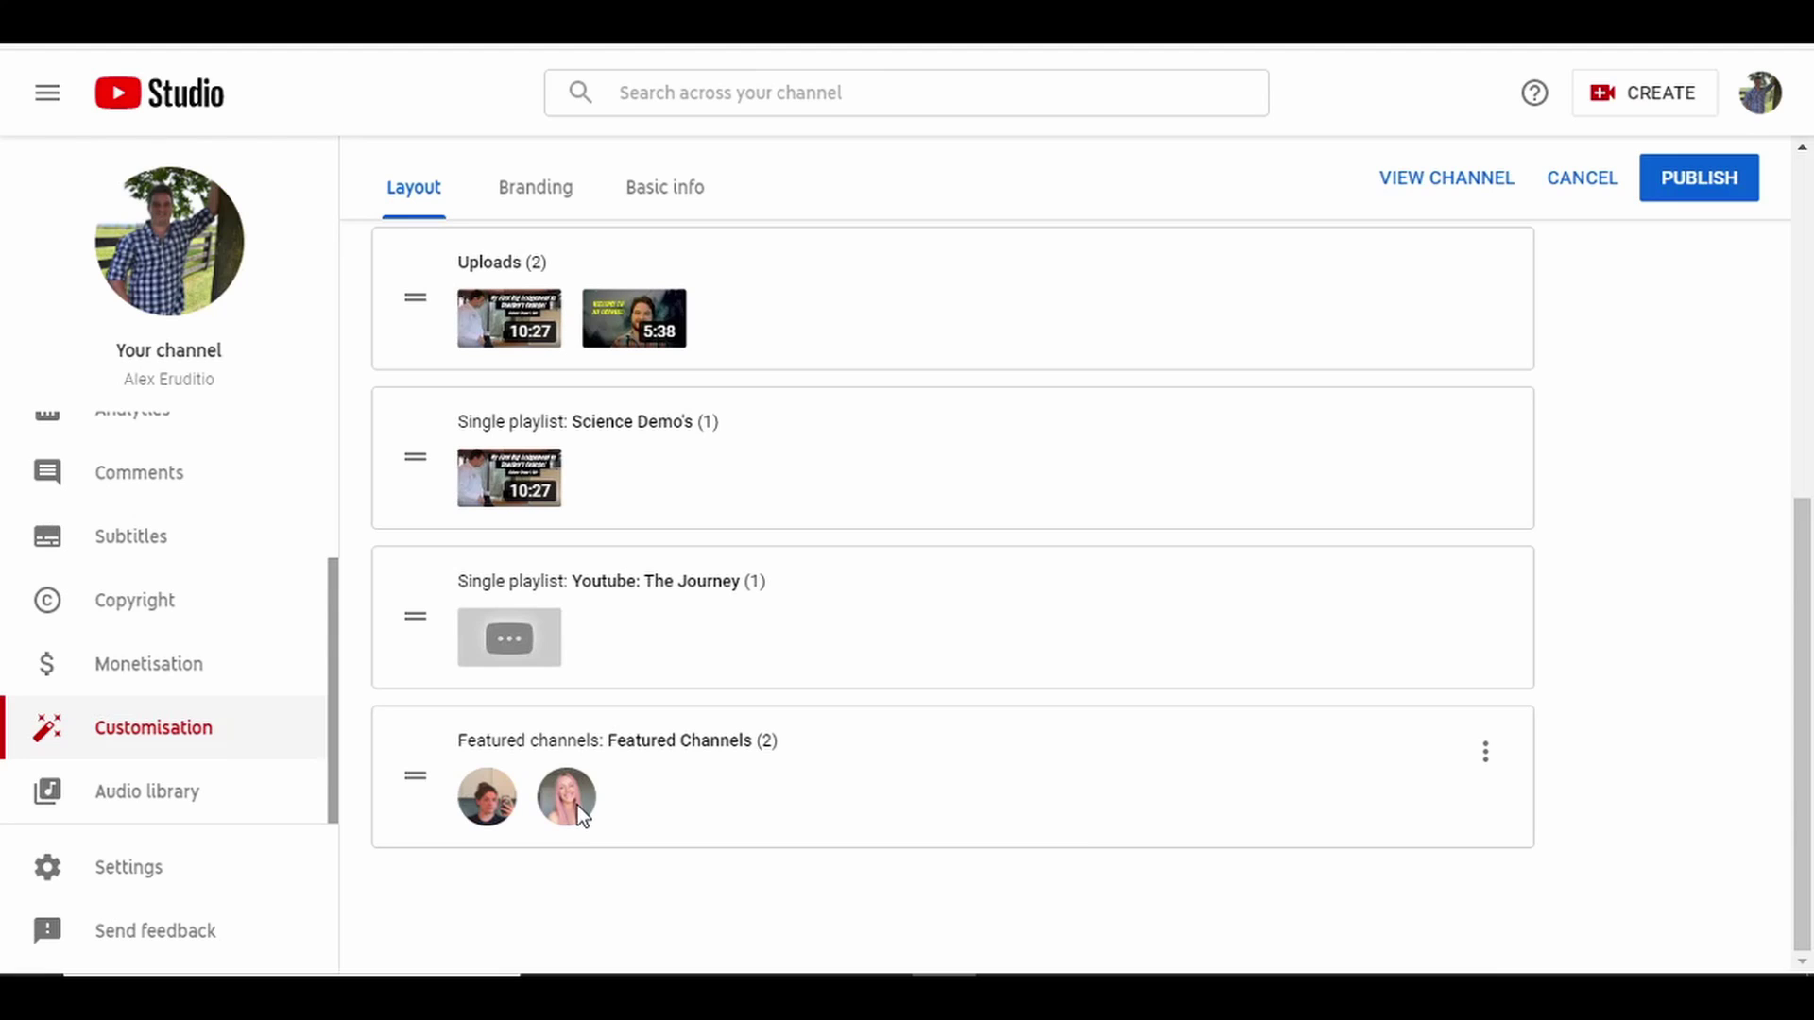
Publish the channel's homepage layout changes
{"action": "left_click", "coordinate": [1678, 196]}
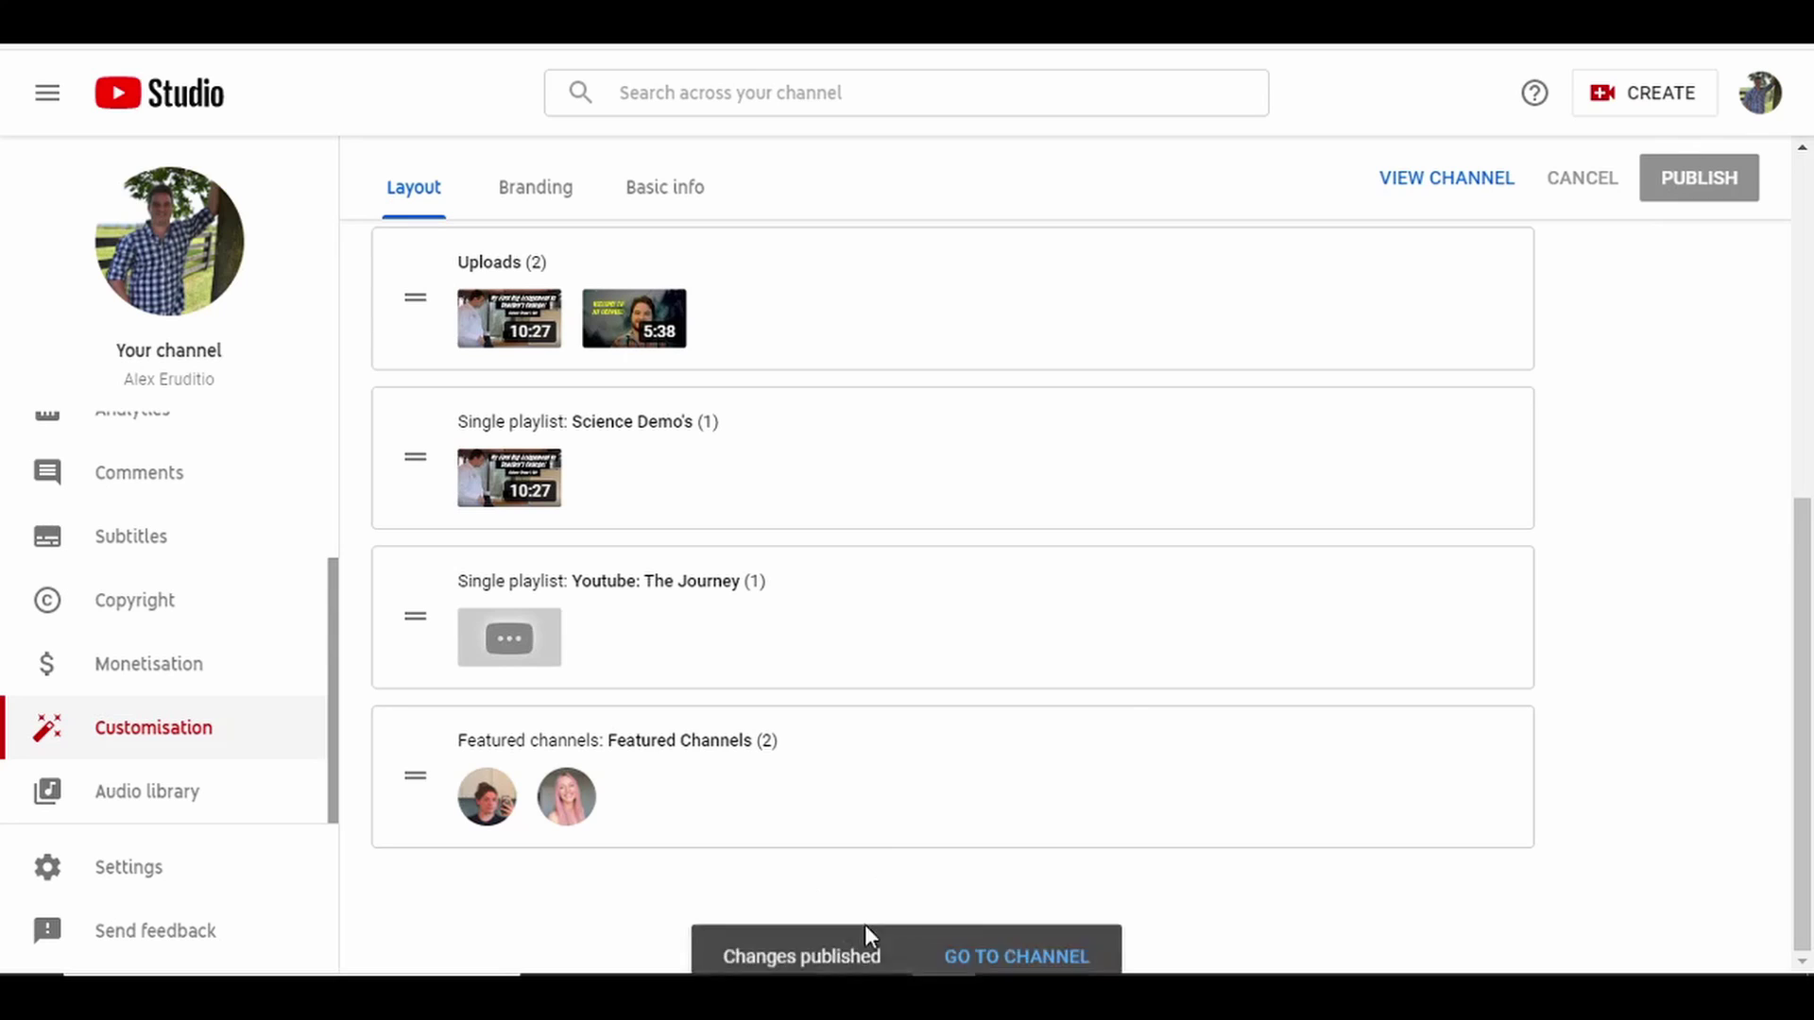
Review the channel's basic info, including its description, channel URL, links and contact email
{"action": "scroll", "coordinate": [909, 760], "scroll_direction": "up", "scroll_amount": 7}
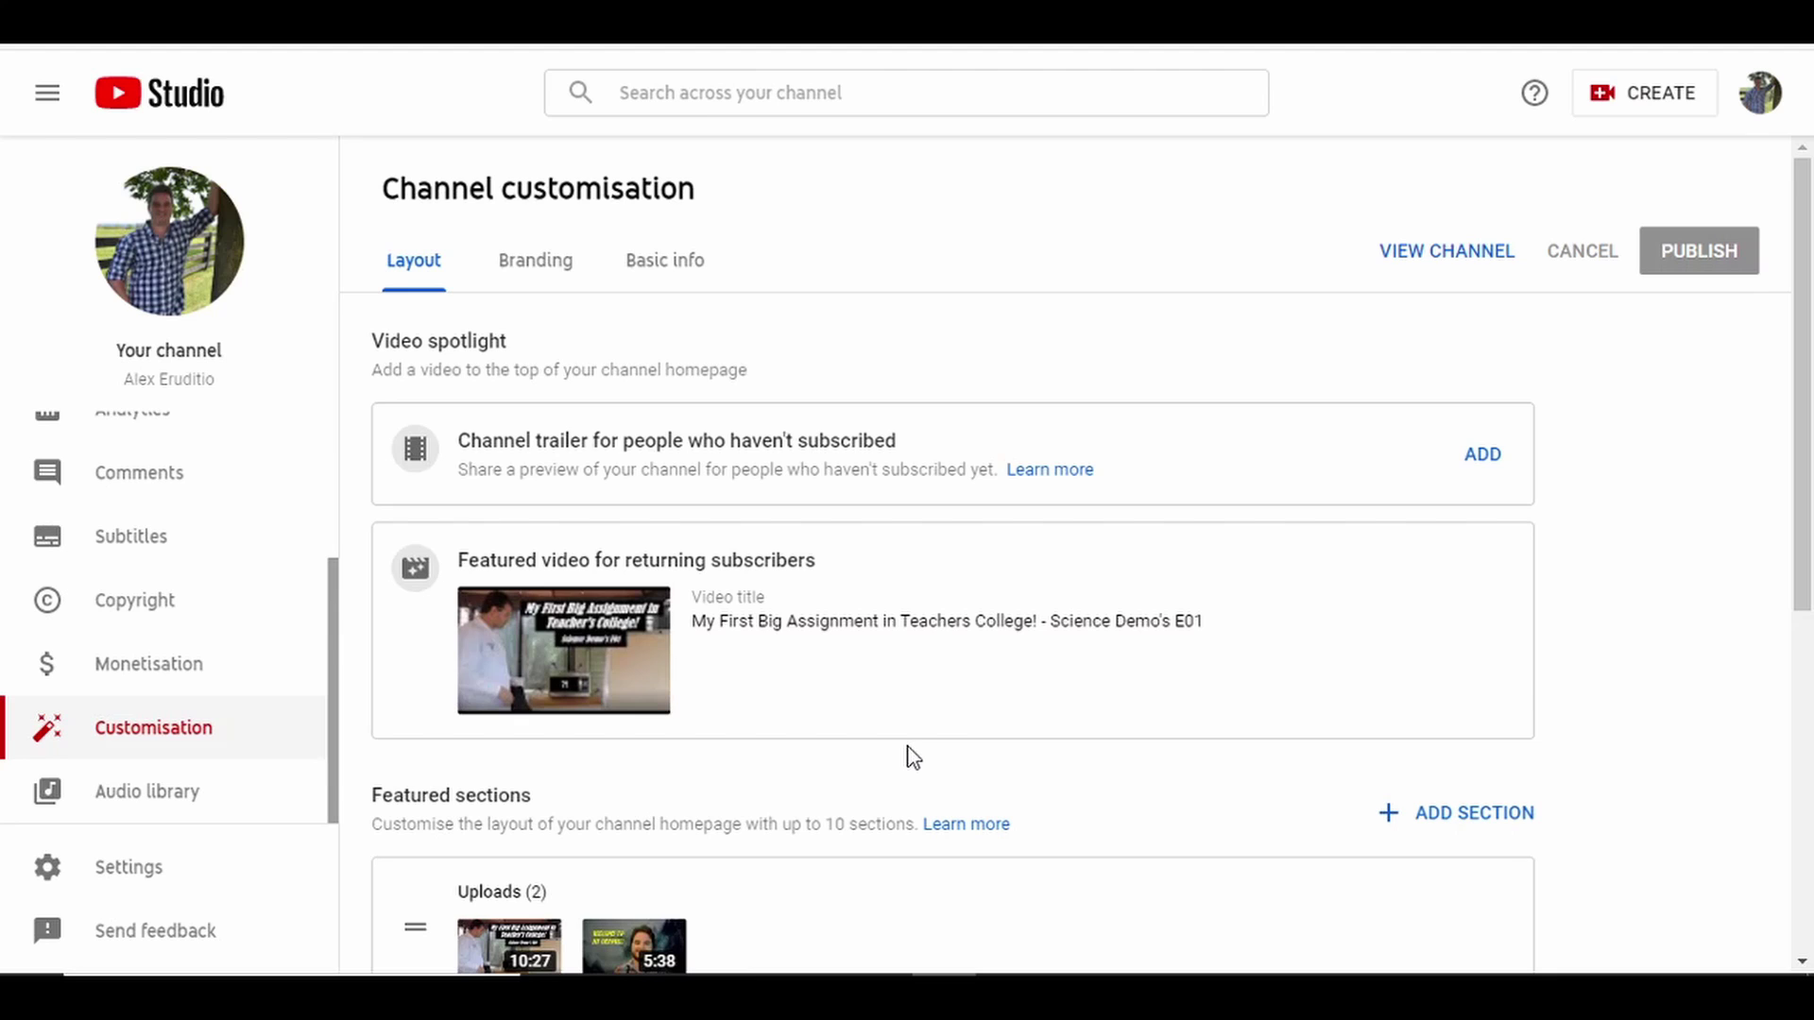
{"action": "left_click", "coordinate": [652, 261]}
{"action": "scroll", "coordinate": [908, 393], "scroll_direction": "down", "scroll_amount": 3}
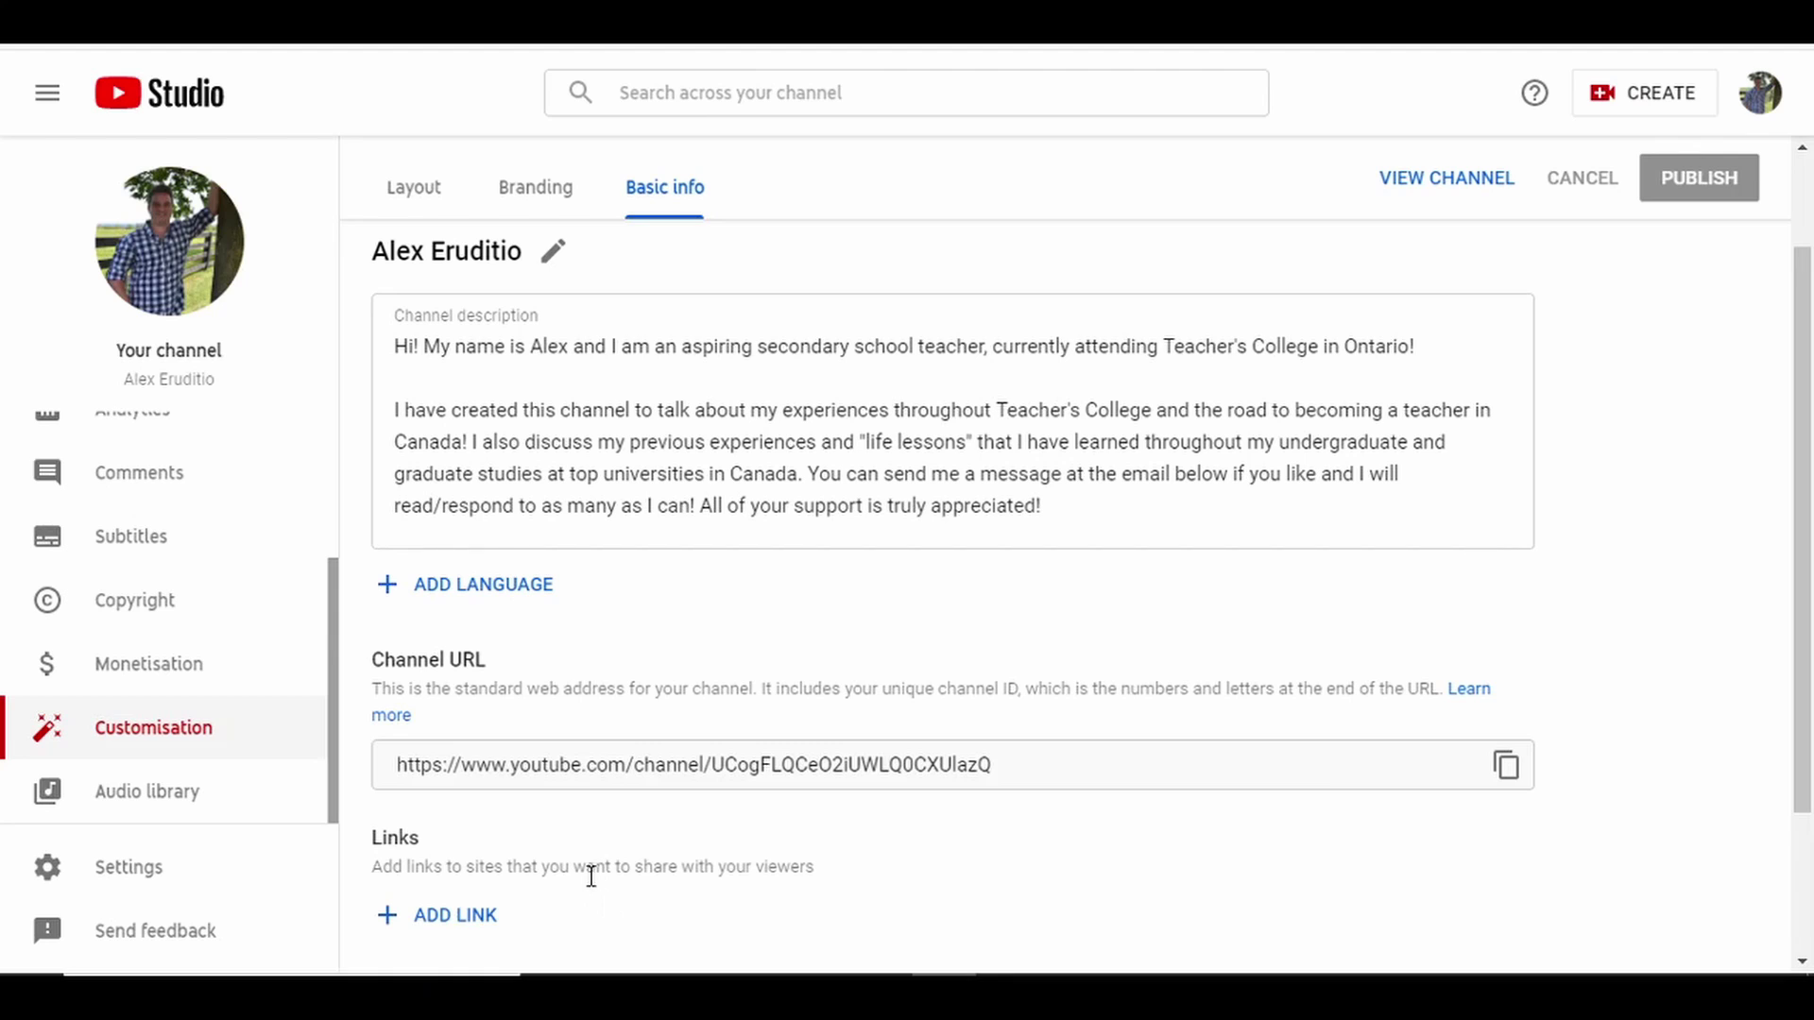
{"action": "scroll", "coordinate": [591, 875], "scroll_direction": "down", "scroll_amount": 2}
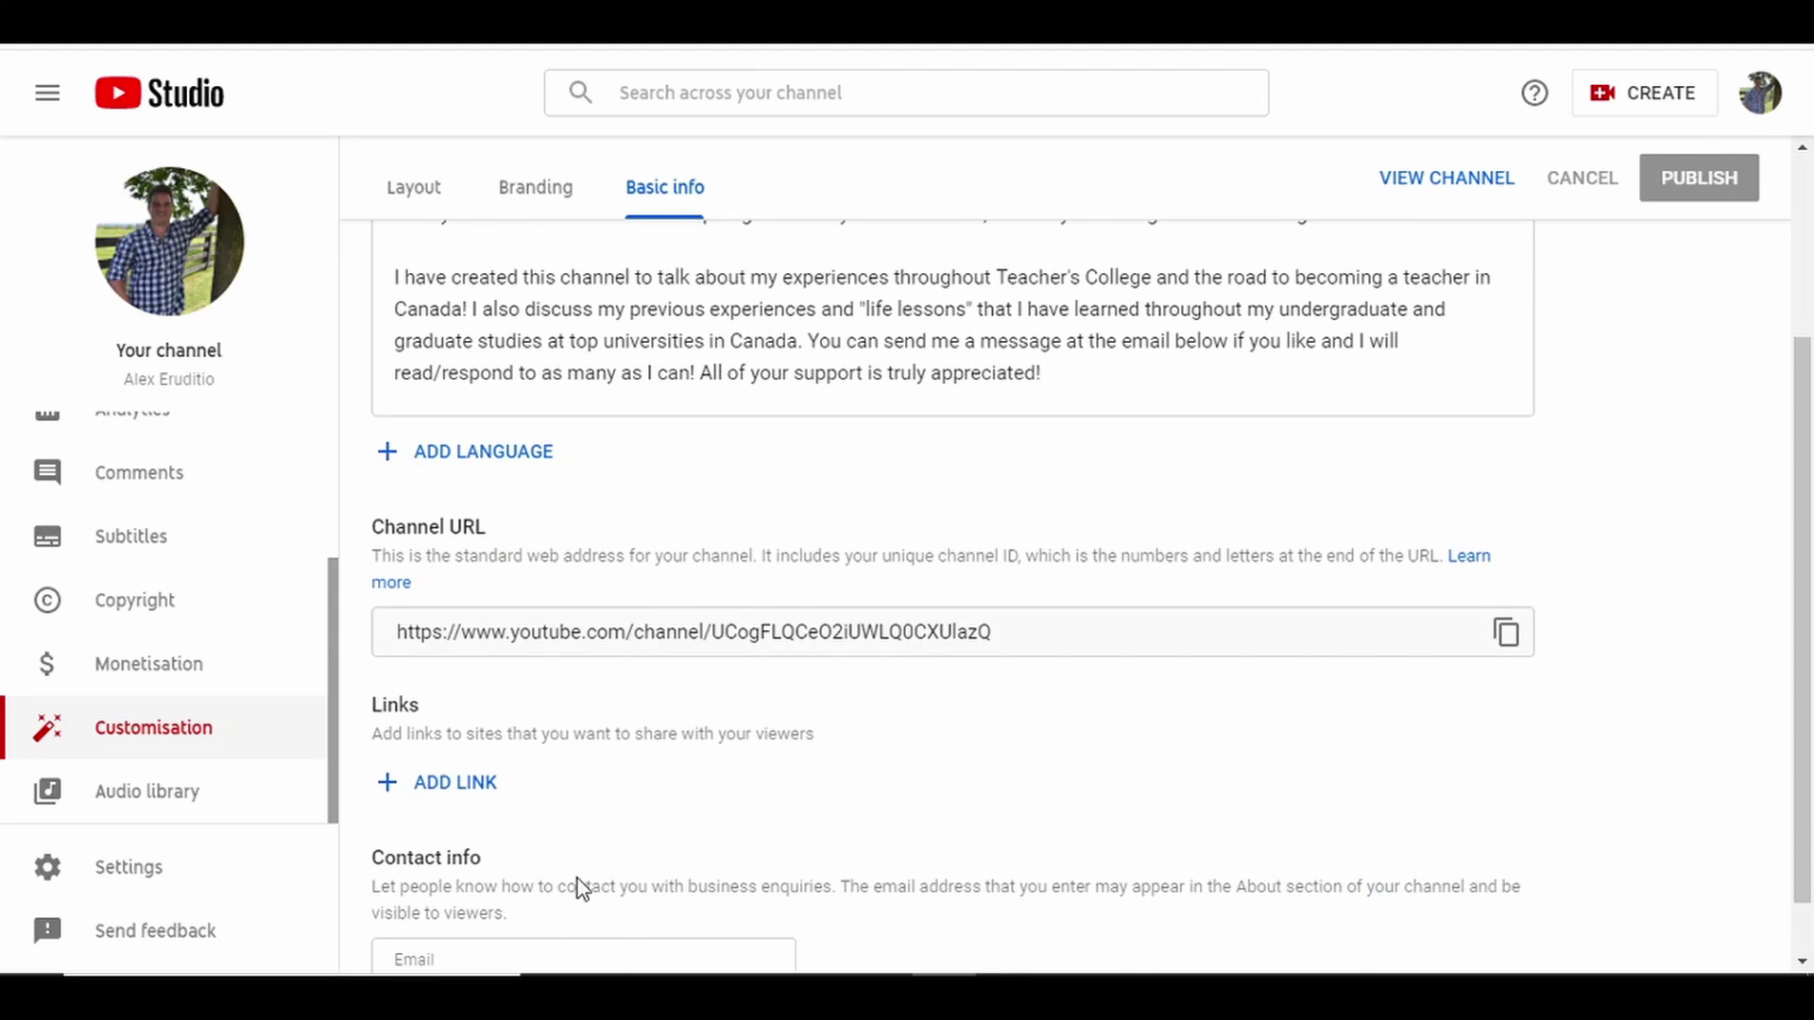
{"action": "scroll", "coordinate": [579, 888], "scroll_direction": "down", "scroll_amount": 1}
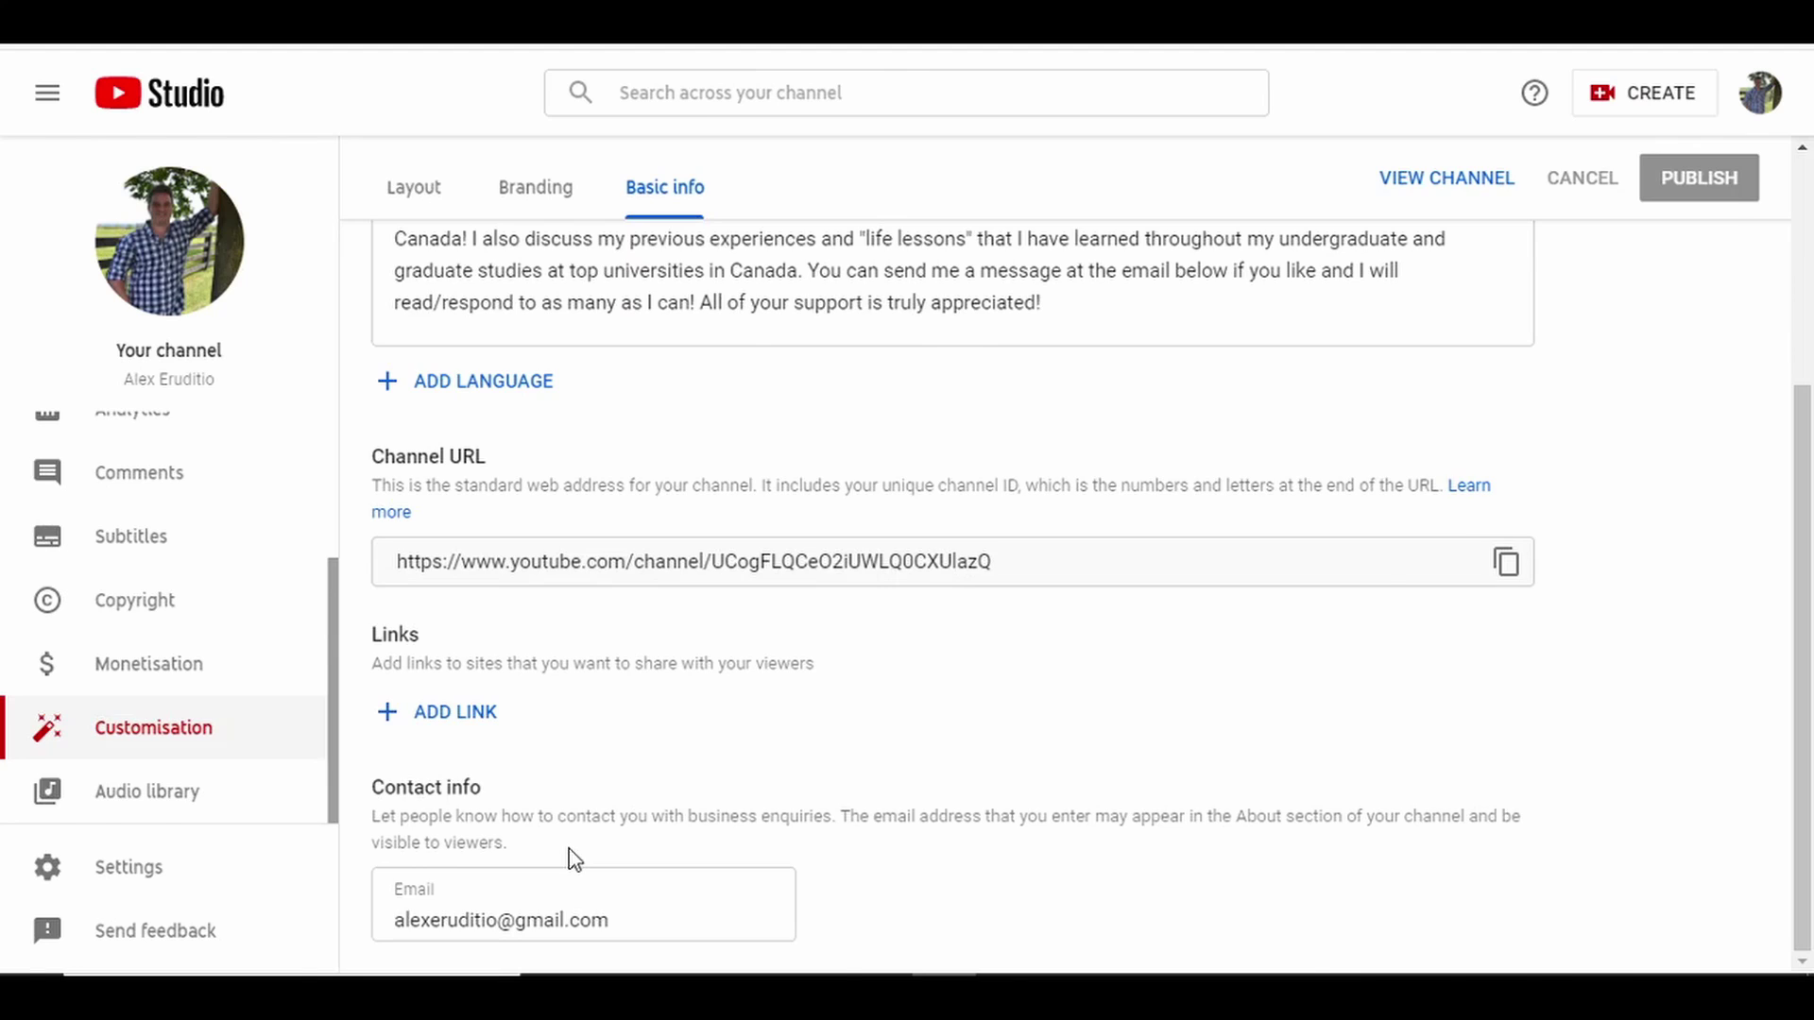
Open the public channel page and check its homepage sections, created playlists, featured channels and about details
{"action": "left_click", "coordinate": [176, 463]}
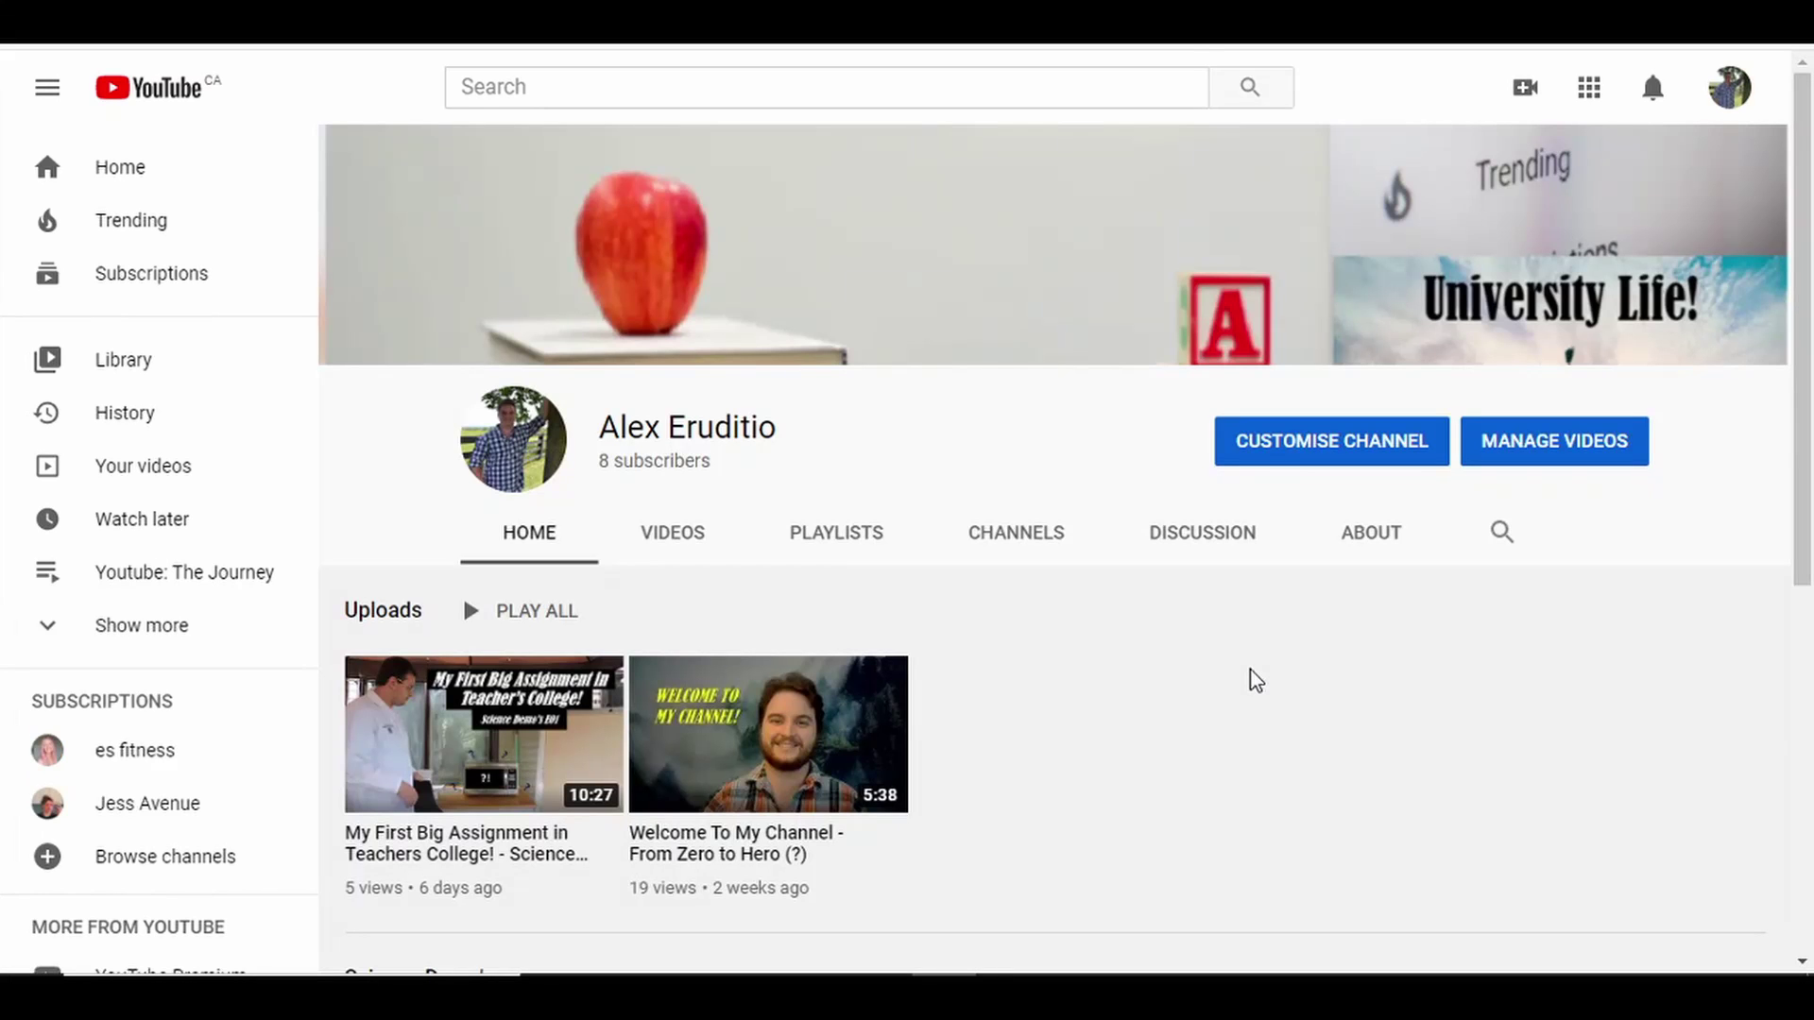
{"action": "scroll", "coordinate": [1256, 680], "scroll_direction": "down", "scroll_amount": 6}
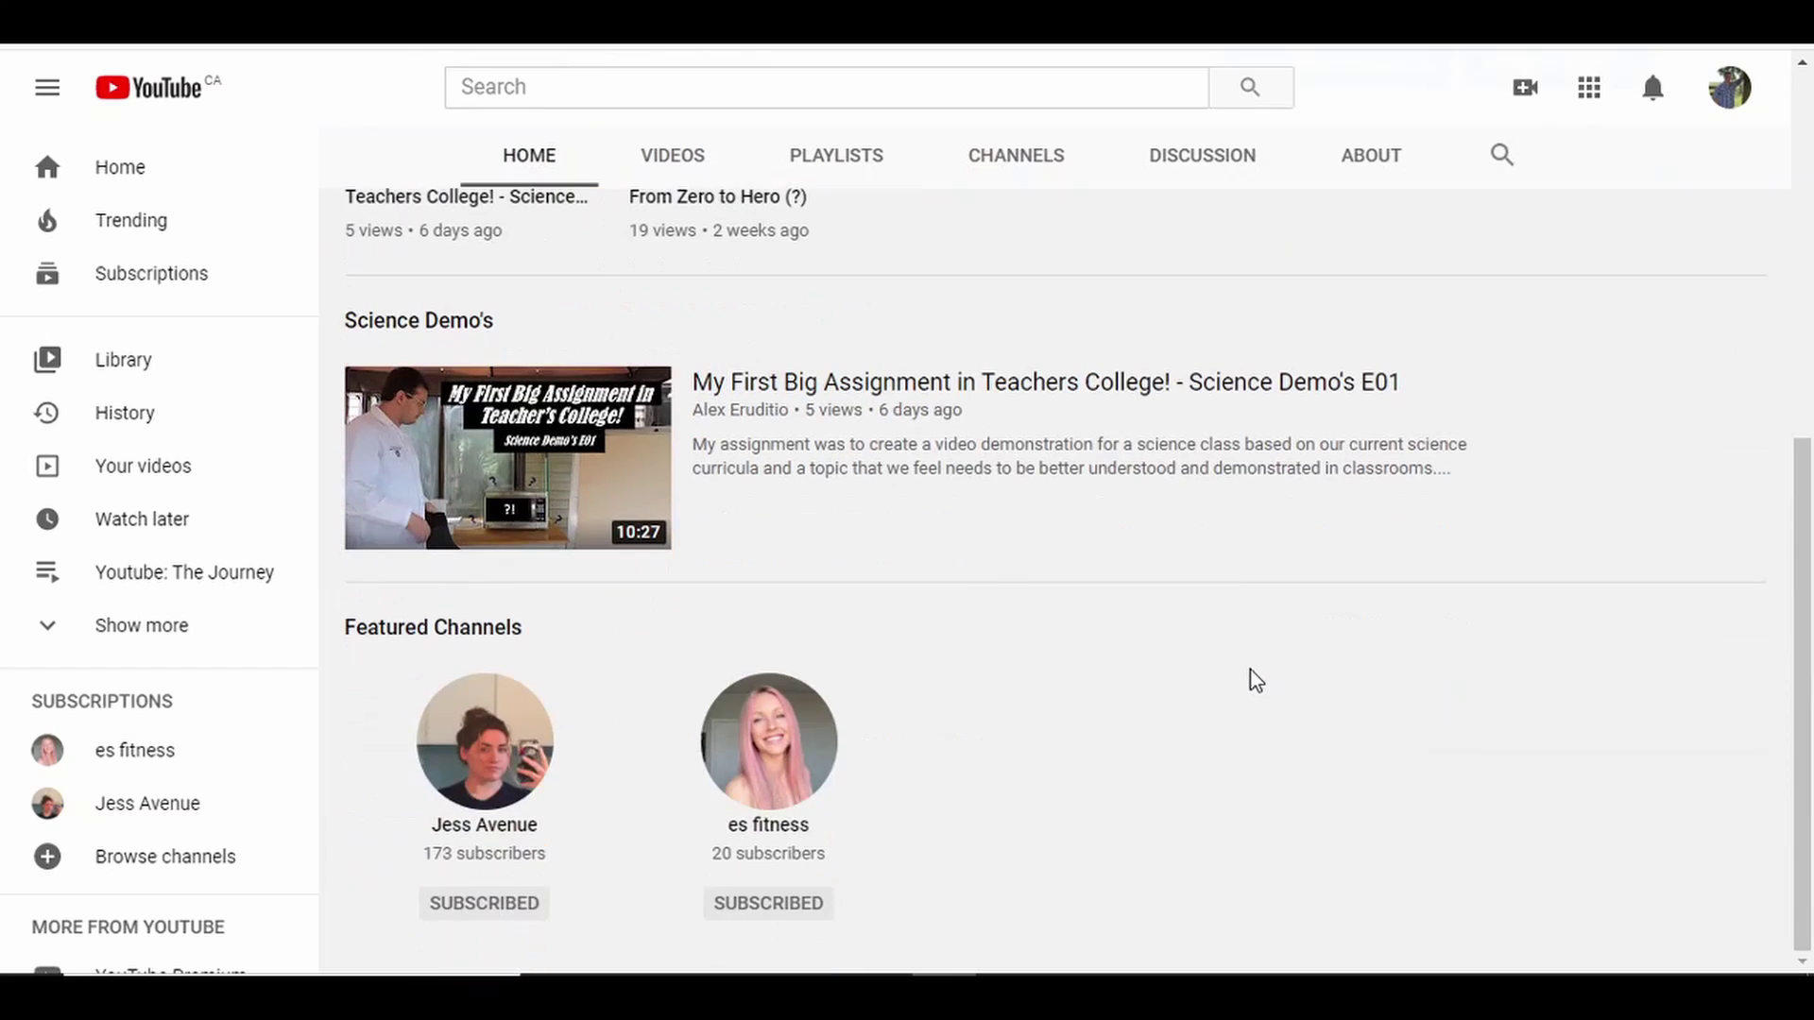
{"action": "scroll", "coordinate": [1255, 681], "scroll_direction": "up", "scroll_amount": 6}
{"action": "left_click", "coordinate": [845, 532]}
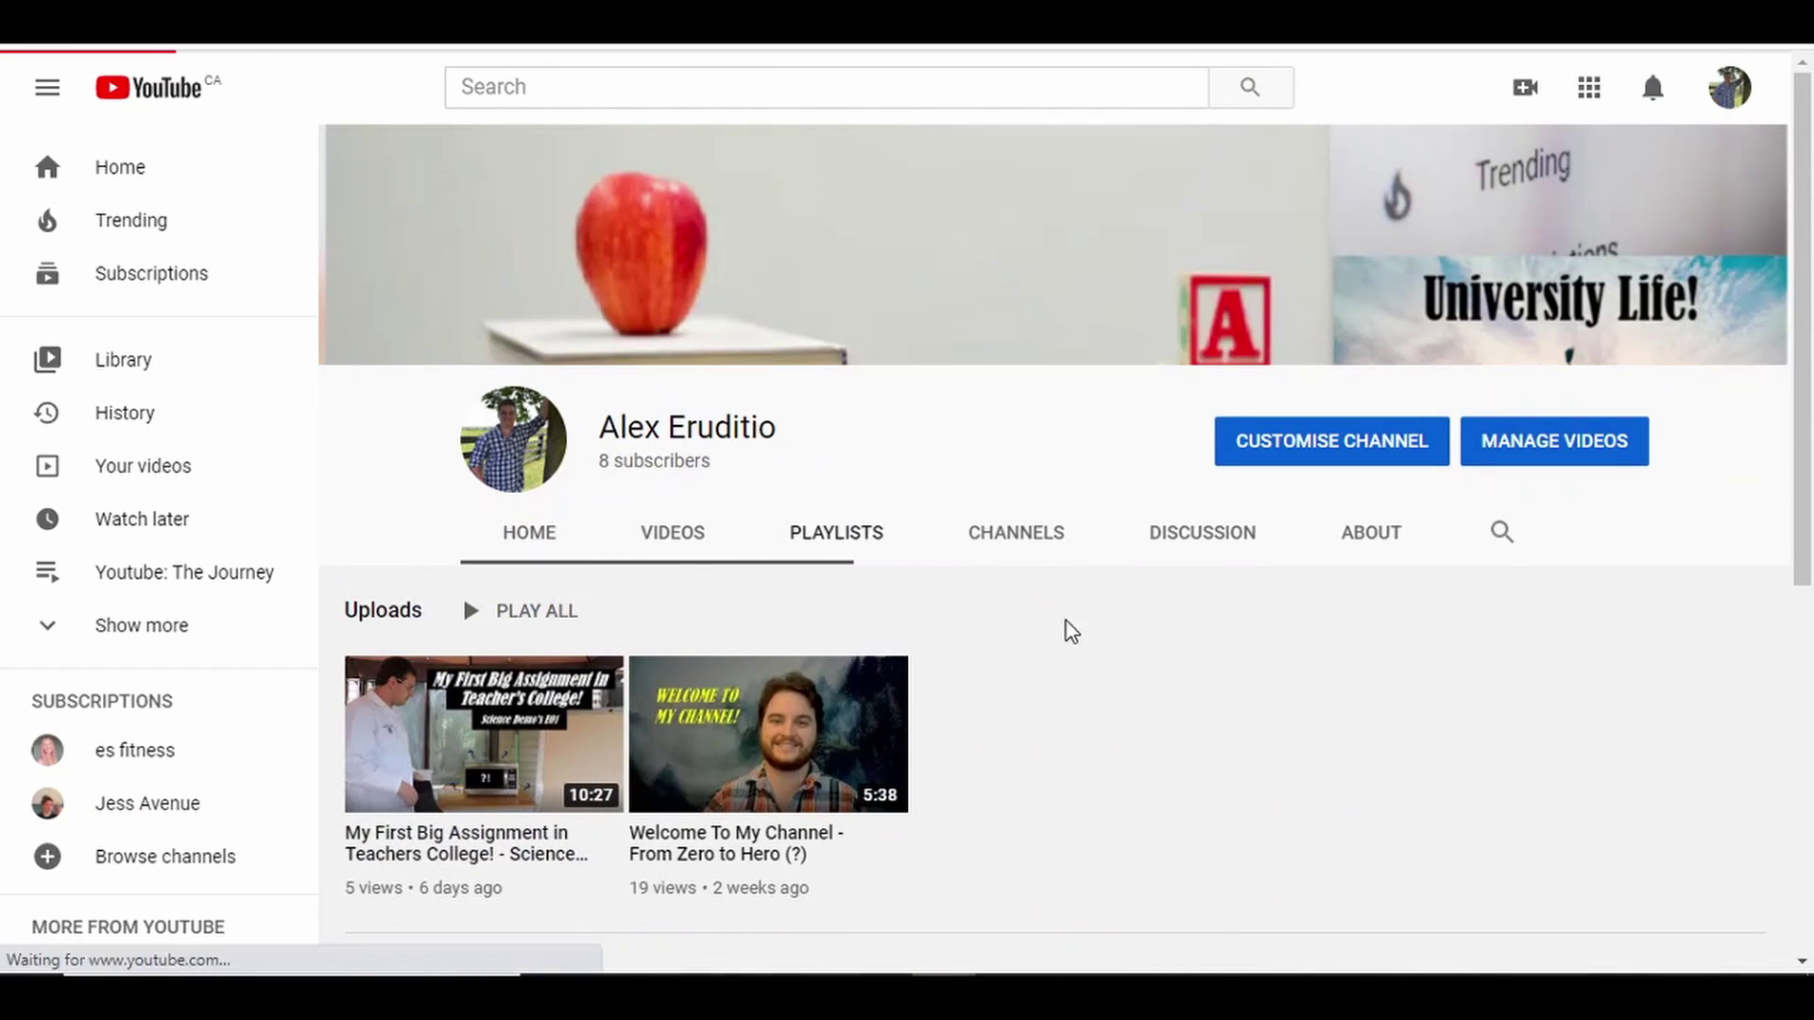
{"action": "scroll", "coordinate": [1085, 638], "scroll_direction": "down", "scroll_amount": 4}
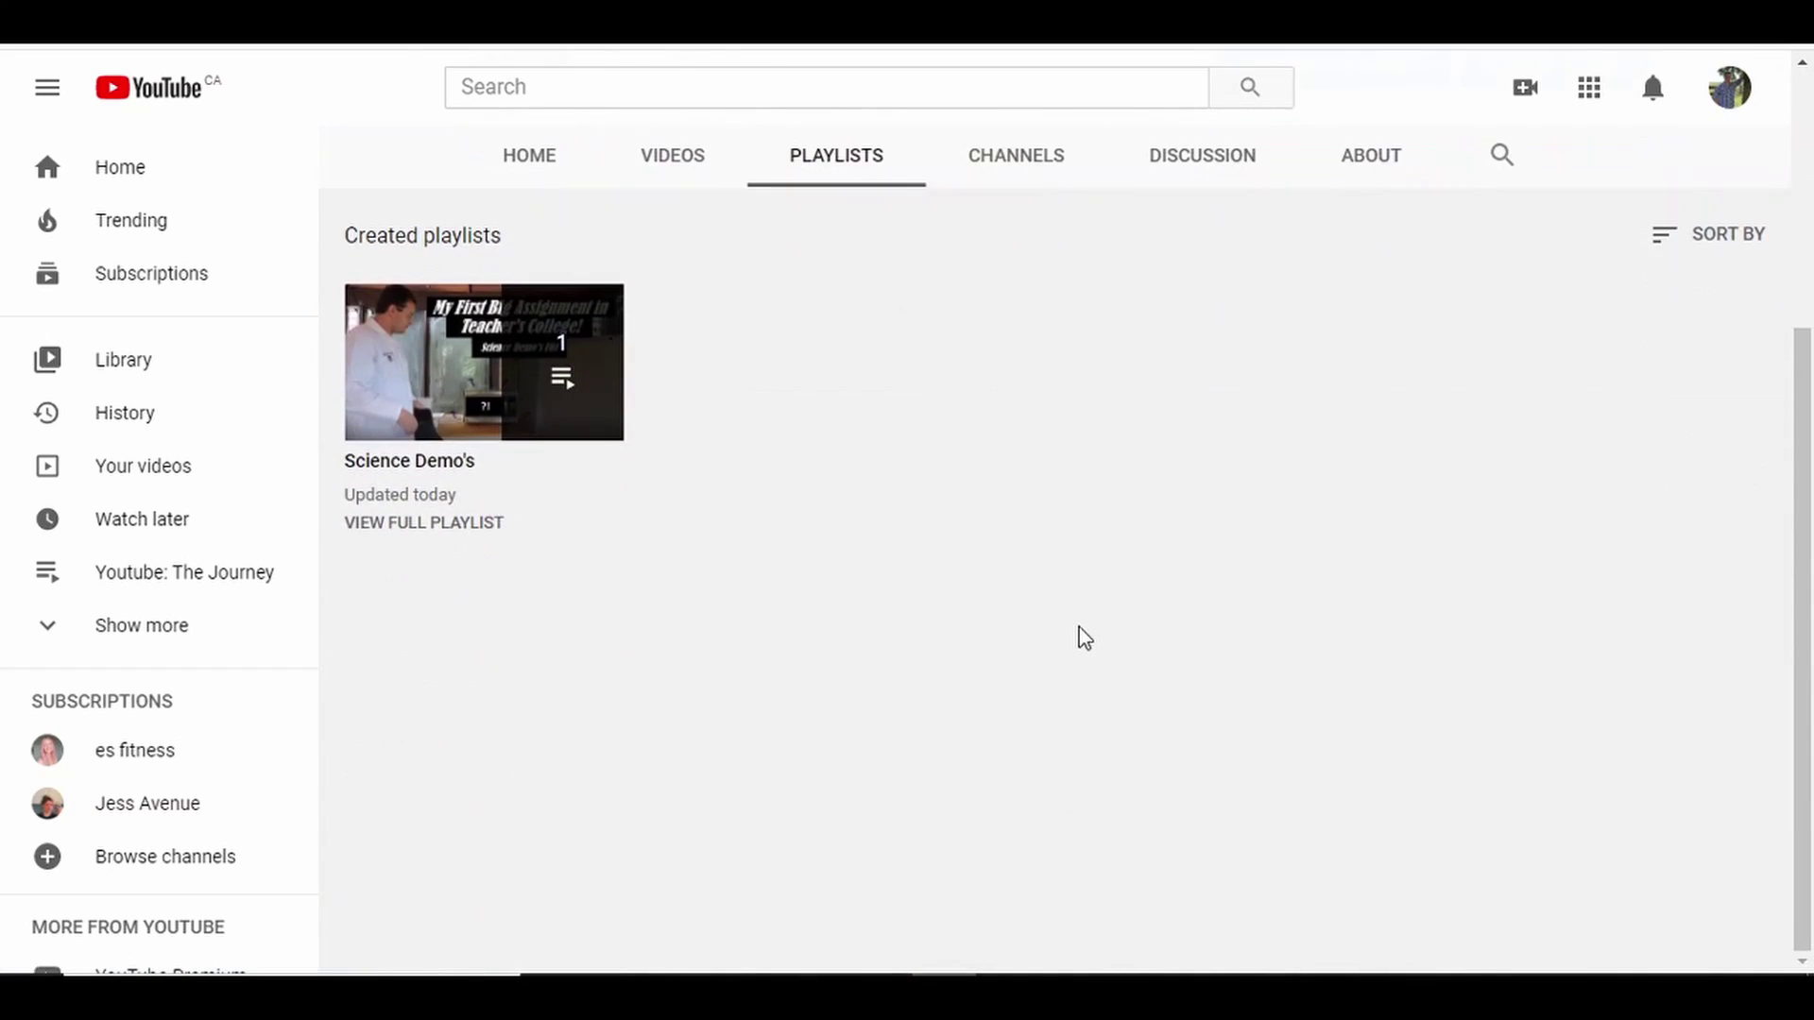
{"action": "scroll", "coordinate": [1084, 638], "scroll_direction": "up", "scroll_amount": 4}
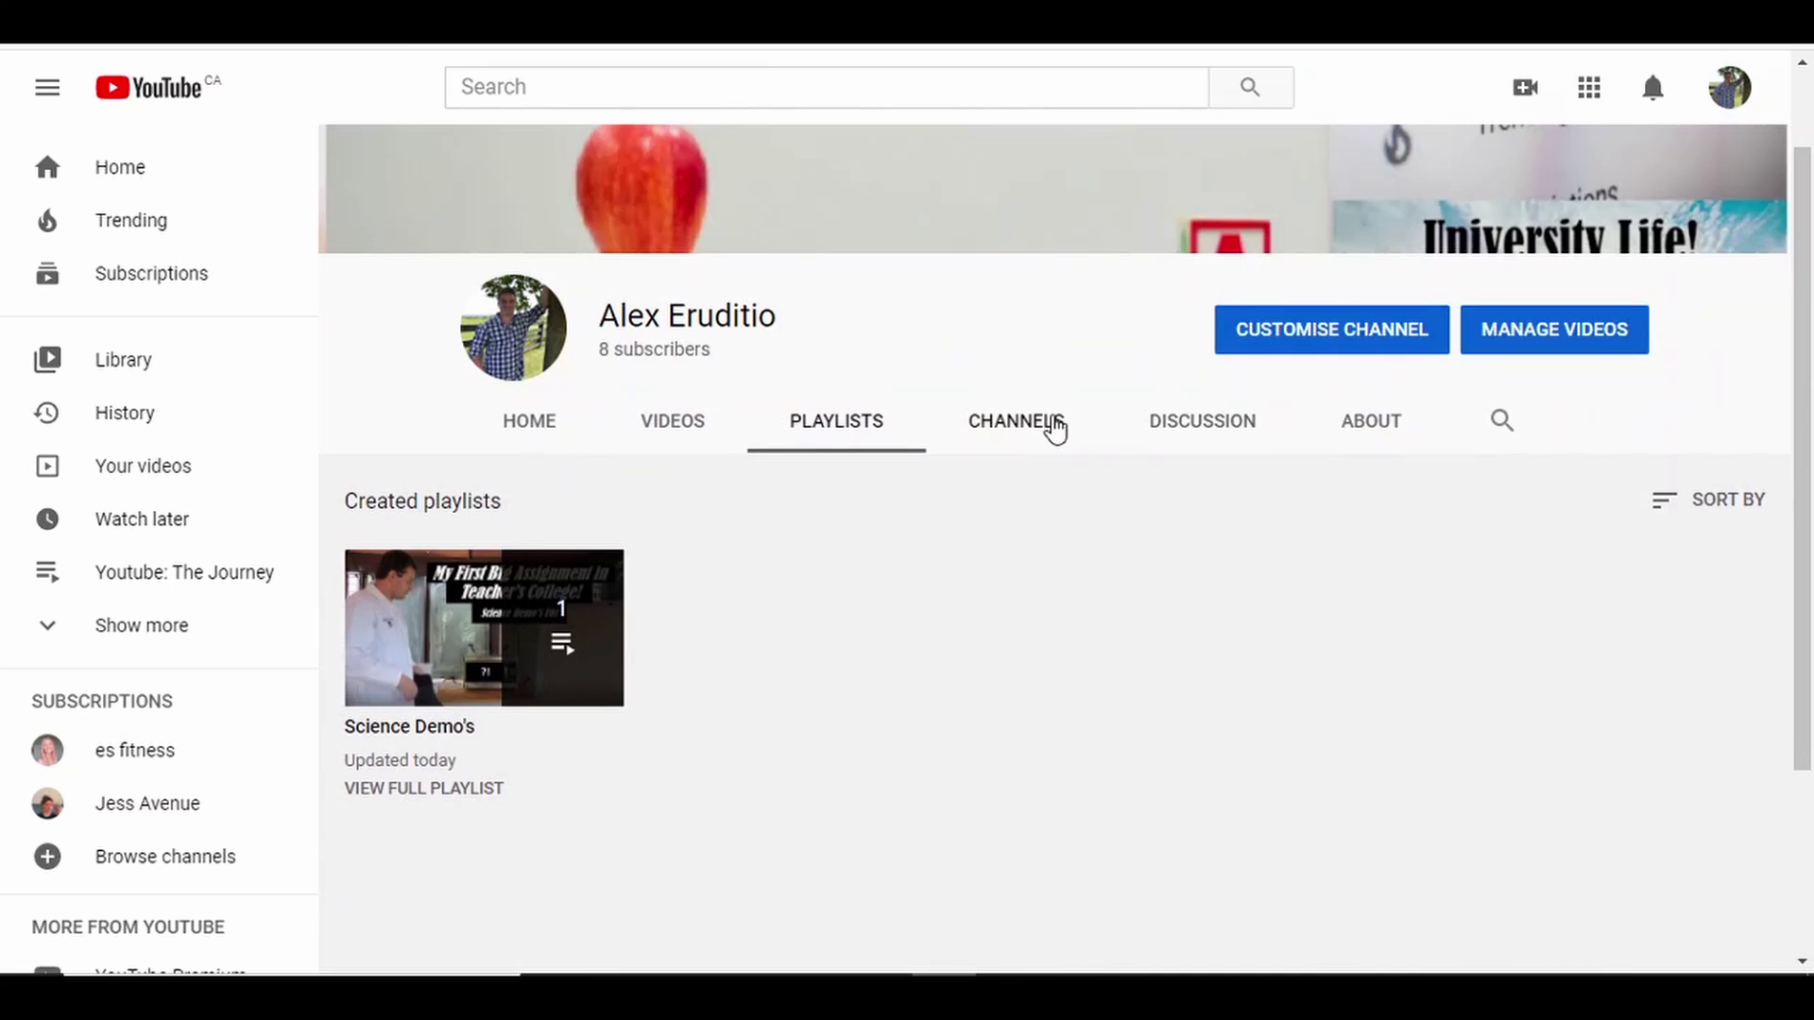
{"action": "left_click", "coordinate": [1054, 427]}
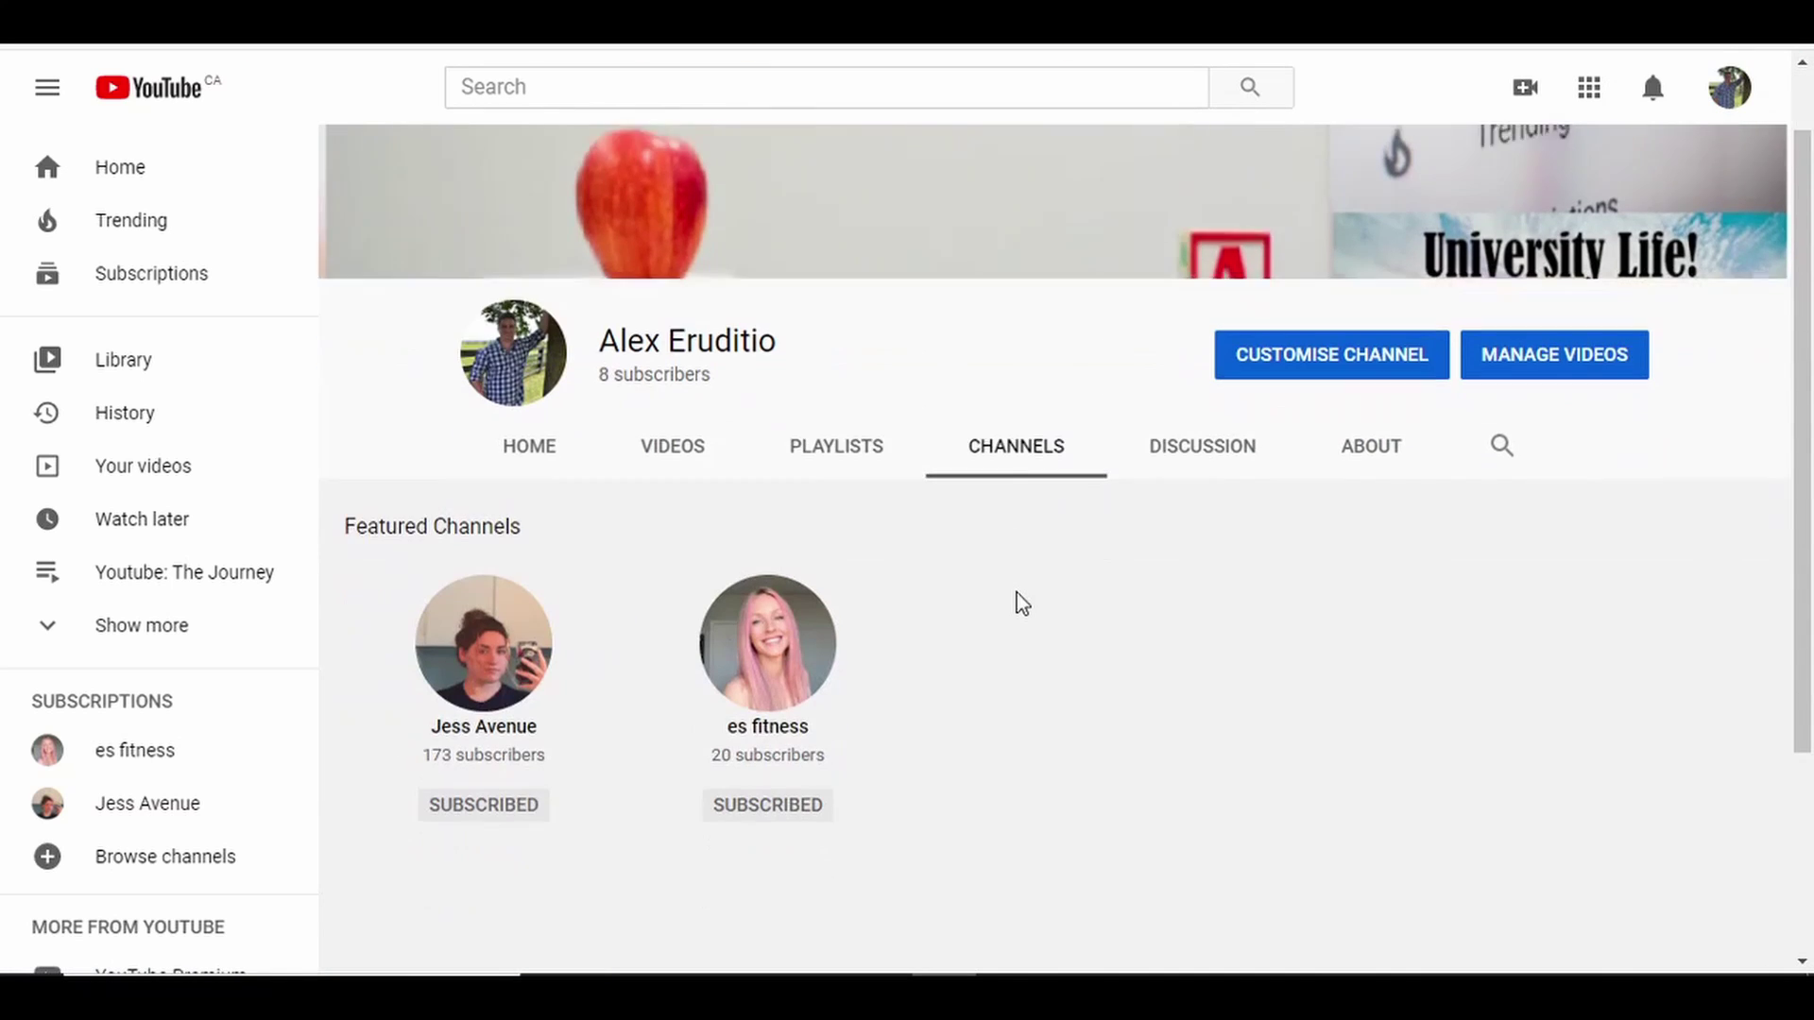
{"action": "scroll", "coordinate": [1018, 605], "scroll_direction": "down", "scroll_amount": 2}
{"action": "left_click", "coordinate": [1364, 272]}
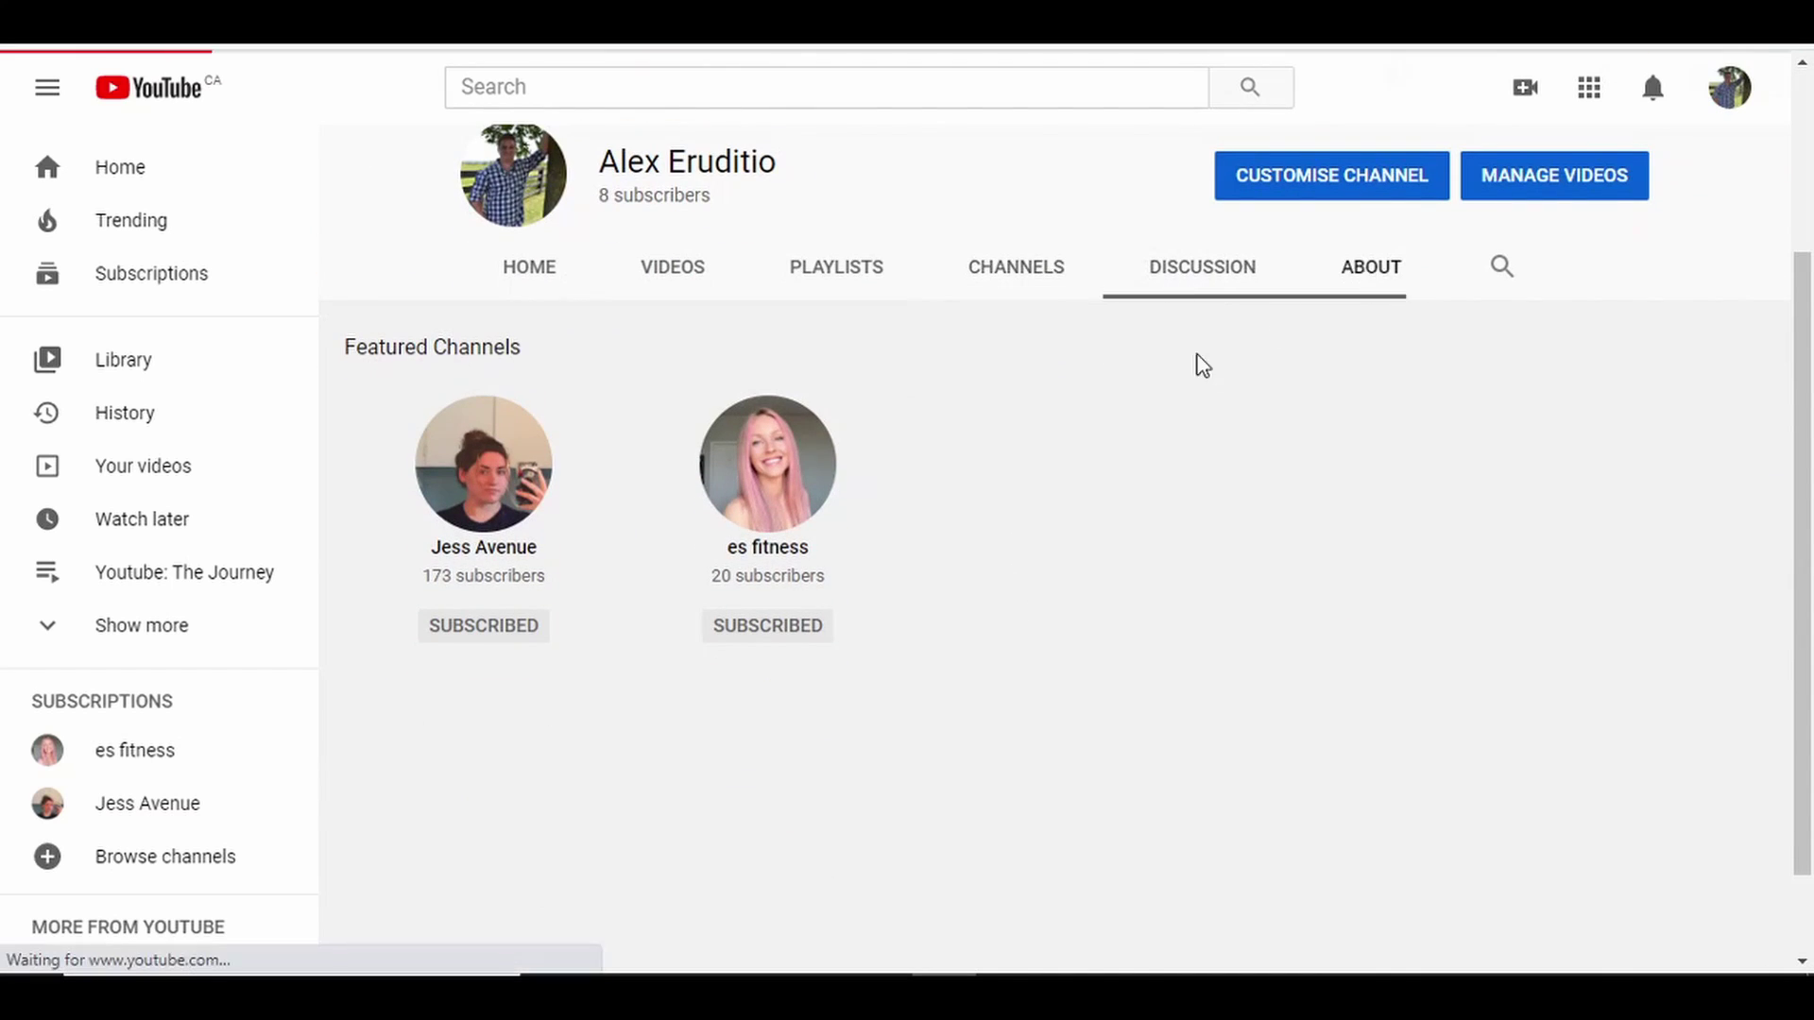
{"action": "scroll", "coordinate": [929, 458], "scroll_direction": "down", "scroll_amount": 4}
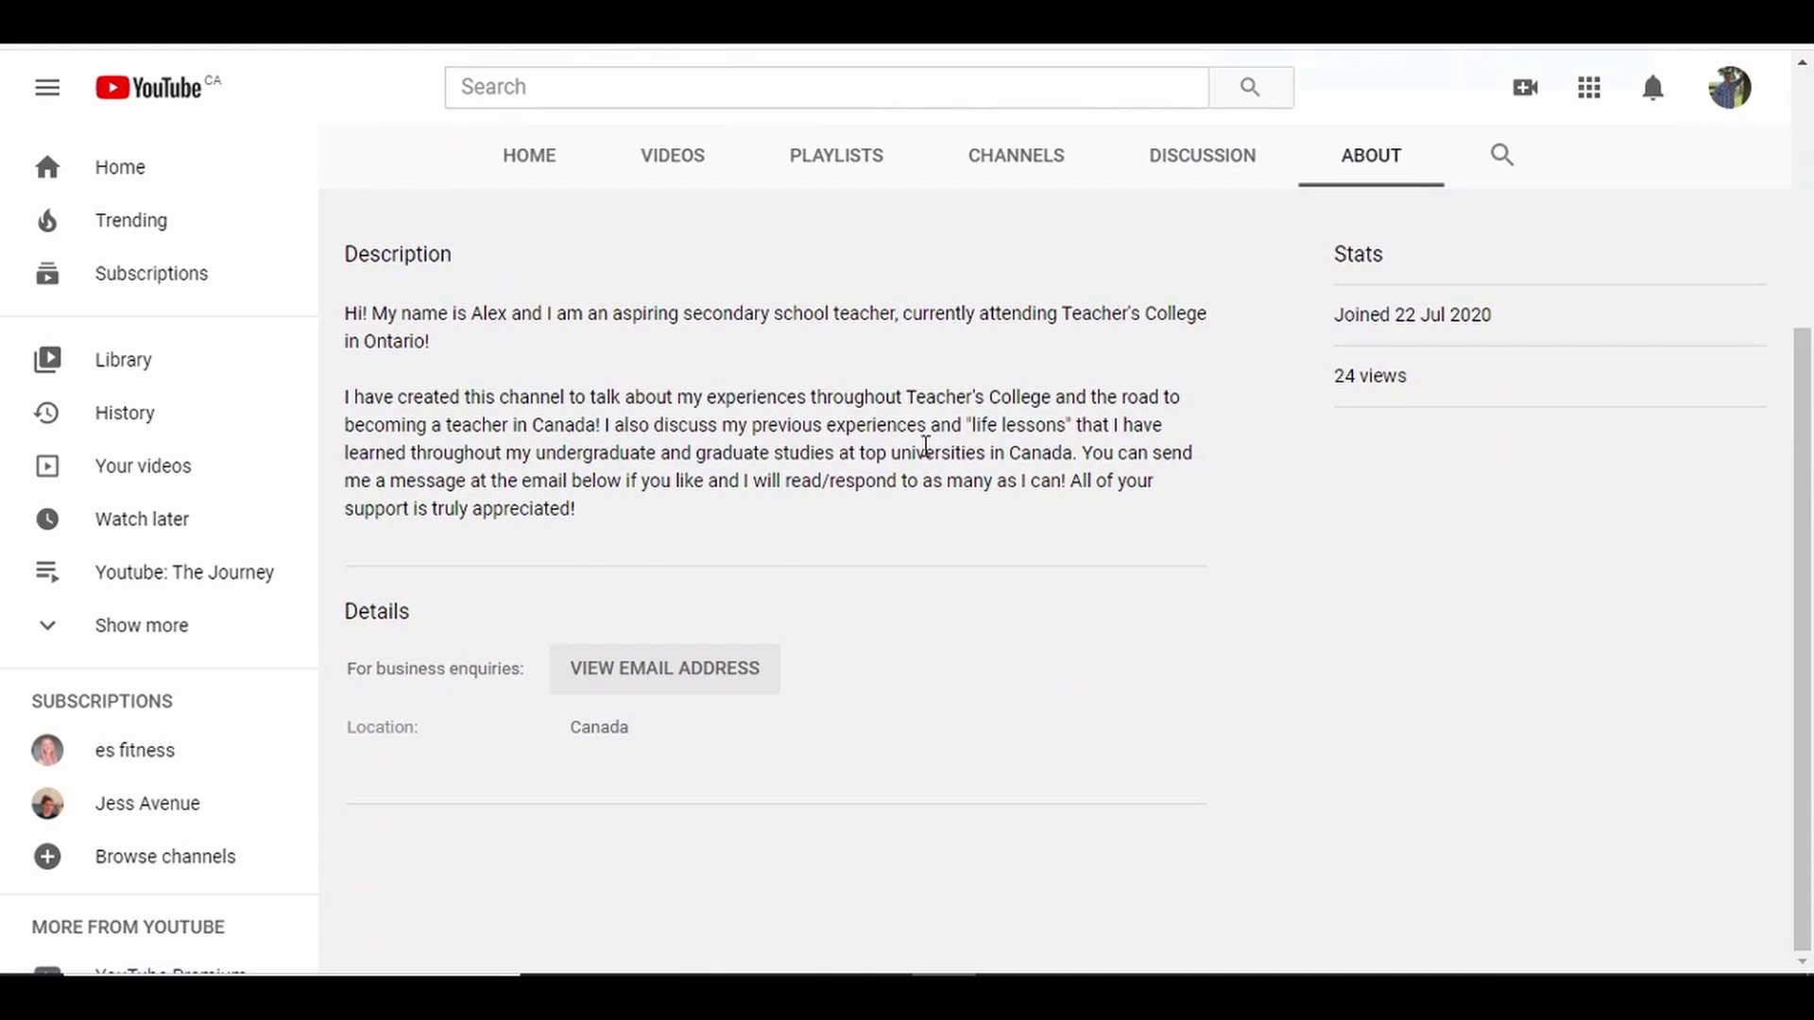